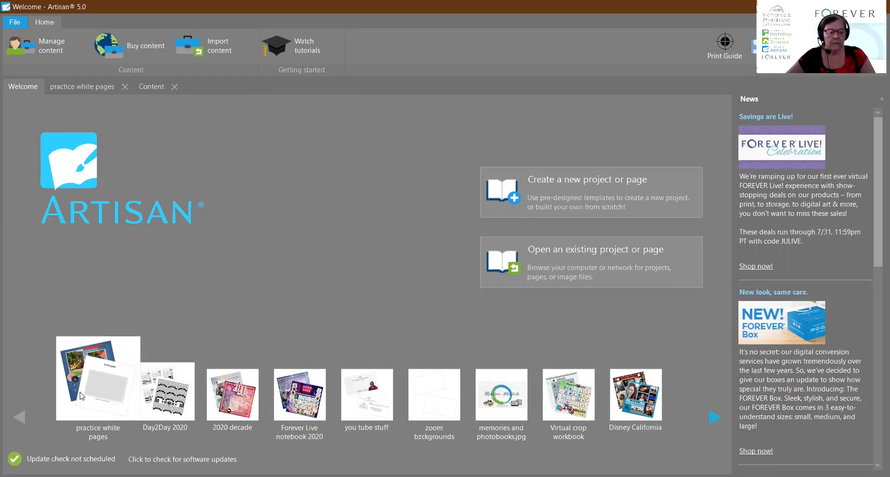
Open the practice white pages project at page 8 and show the project's photos
{"action": "left_click", "coordinate": [80, 396]}
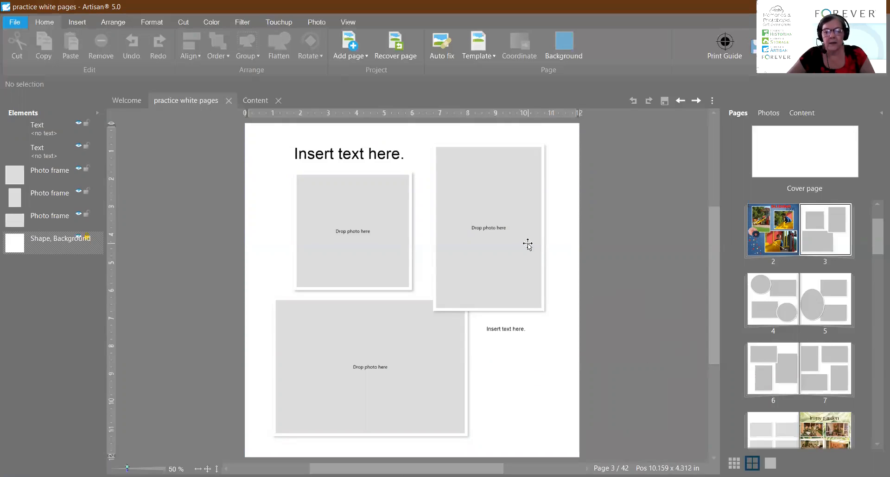
{"action": "left_click", "coordinate": [765, 426]}
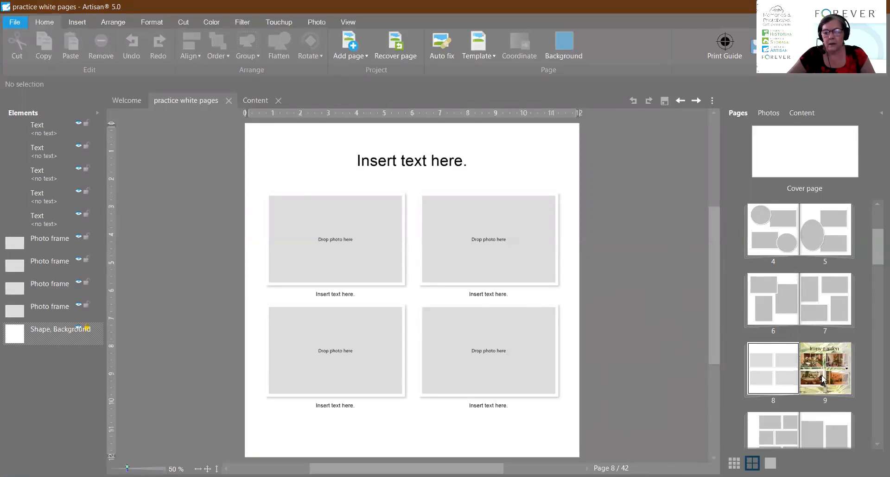
{"action": "left_click", "coordinate": [768, 113]}
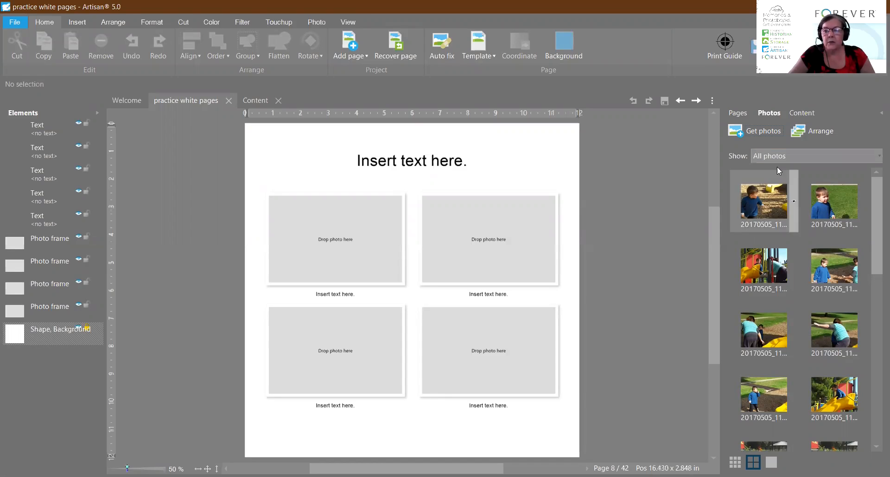
Get photos from Forever Historian by adding garden 0009, 0011, 0013 and 0012 from the garden tag to the work area
{"action": "left_click", "coordinate": [762, 133]}
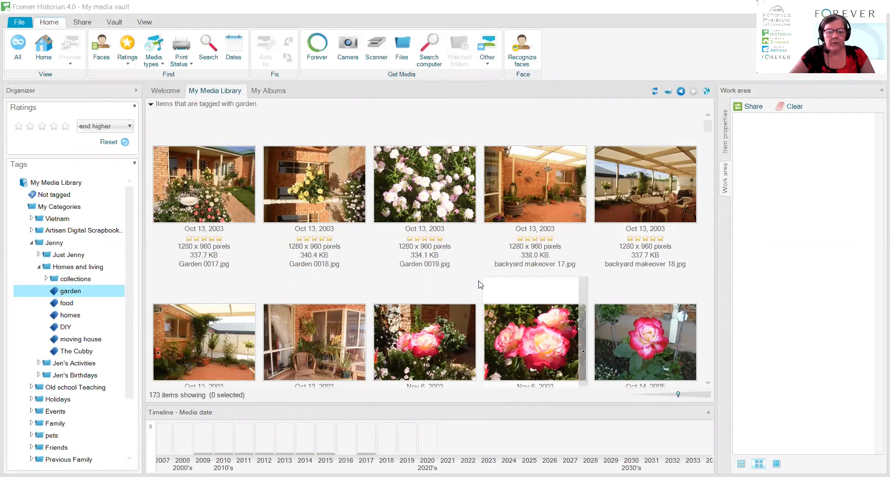
{"action": "scroll", "coordinate": [615, 185], "scroll_direction": "down", "scroll_amount": 1}
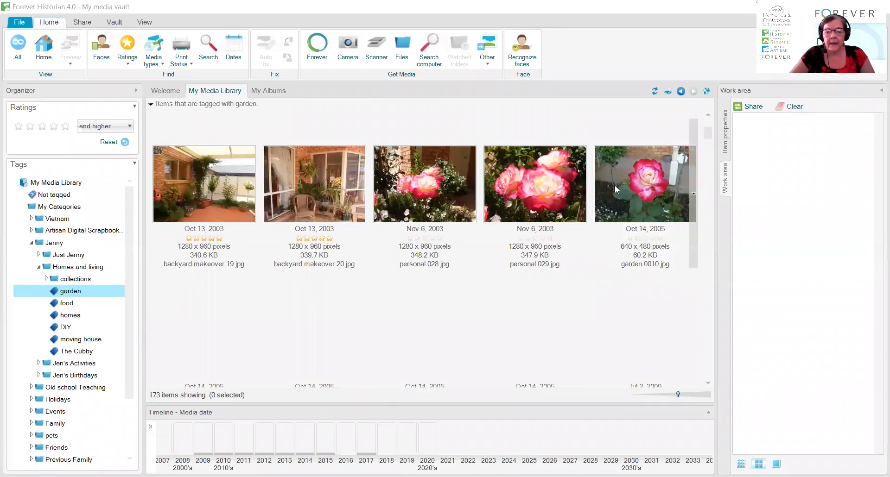
{"action": "scroll", "coordinate": [607, 190], "scroll_direction": "down", "scroll_amount": 1}
{"action": "left_click", "coordinate": [193, 188]}
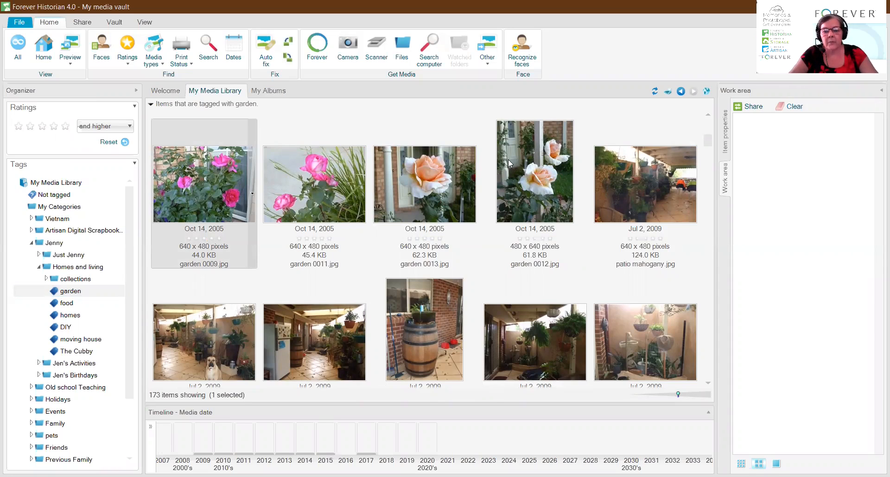
{"action": "left_click", "coordinate": [521, 157], "text": "shift"}
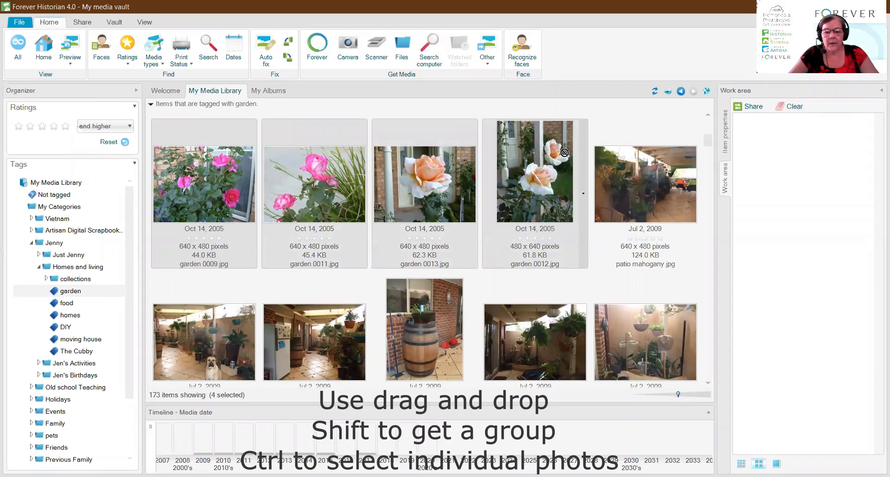
{"action": "left_click_drag", "start_coordinate": [810, 153], "coordinate": [807, 166]}
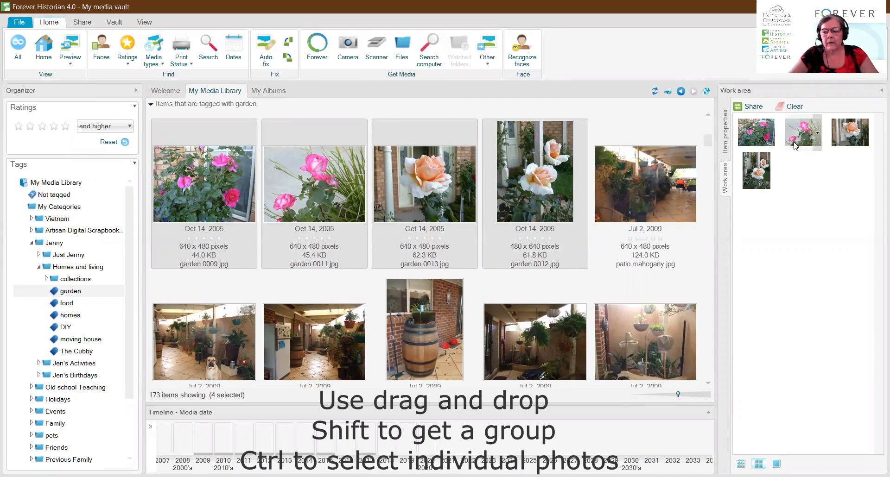
Share all four work area photos to Artisan 5
{"action": "left_click", "coordinate": [772, 175]}
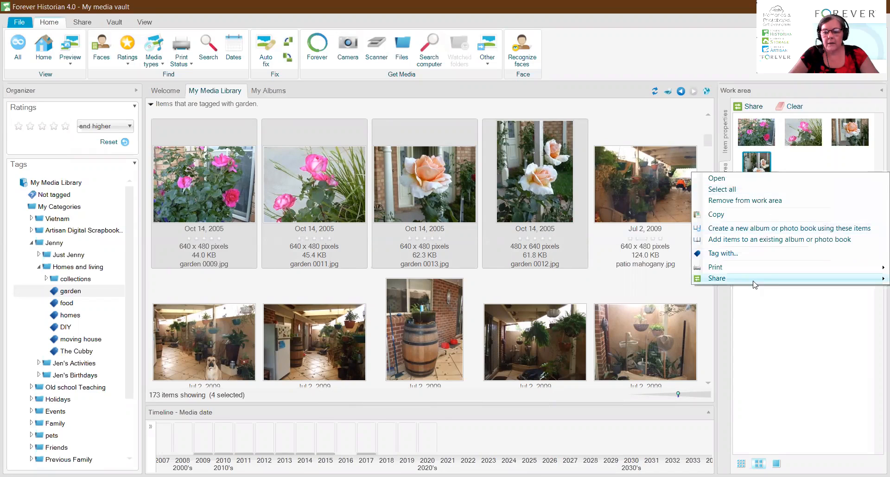
{"action": "mouse_move", "coordinate": [754, 279]}
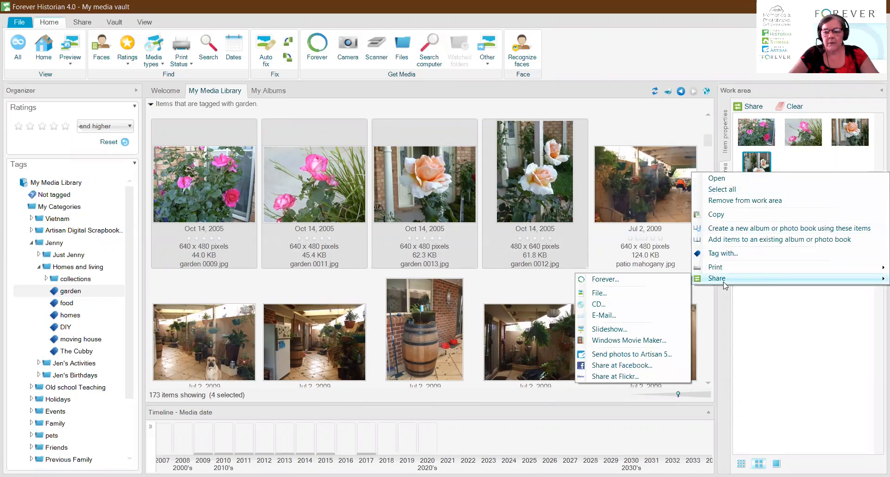
{"action": "left_click", "coordinate": [624, 355]}
{"action": "left_click", "coordinate": [313, 131]}
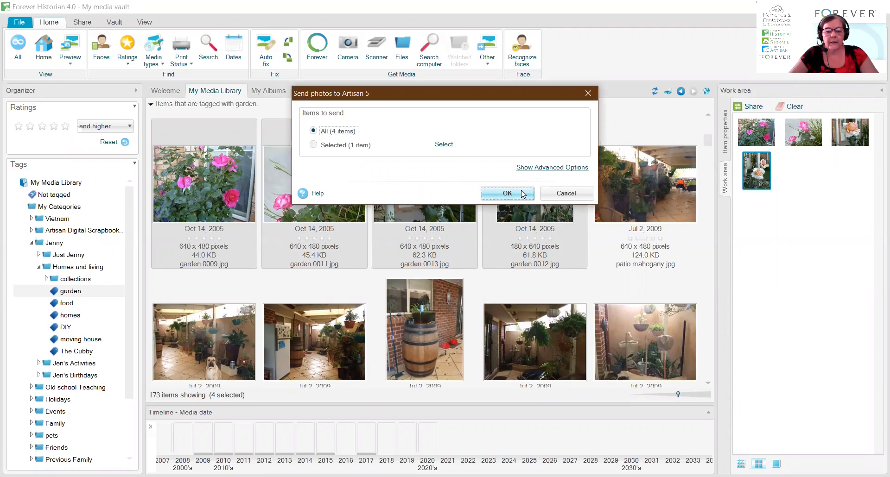
{"action": "left_click", "coordinate": [507, 193]}
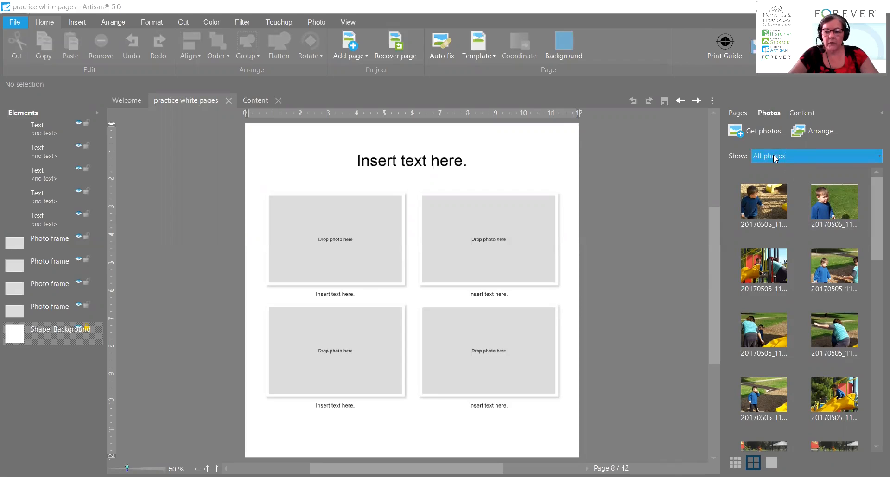
In Artisan, show only unused photos and fill page 8's frames with garden 0011 and 0009 above, garden 0013 and 0012 below
{"action": "left_click", "coordinate": [773, 156]}
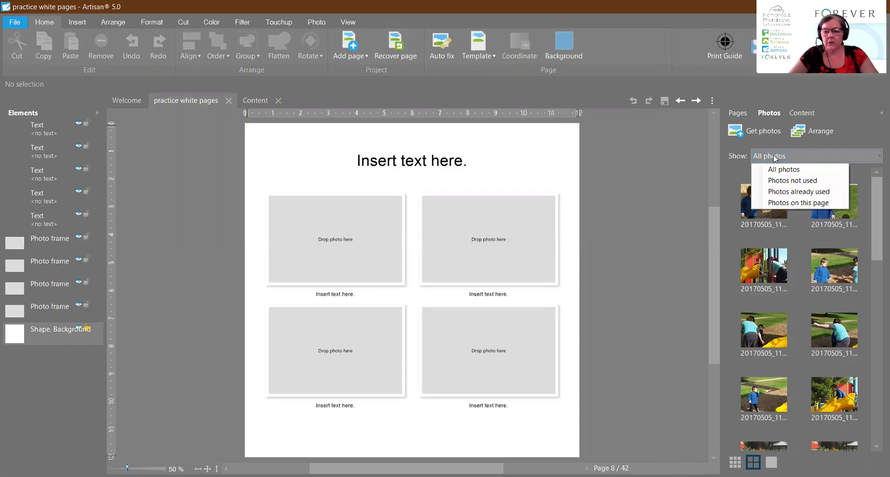
{"action": "left_click", "coordinate": [785, 182]}
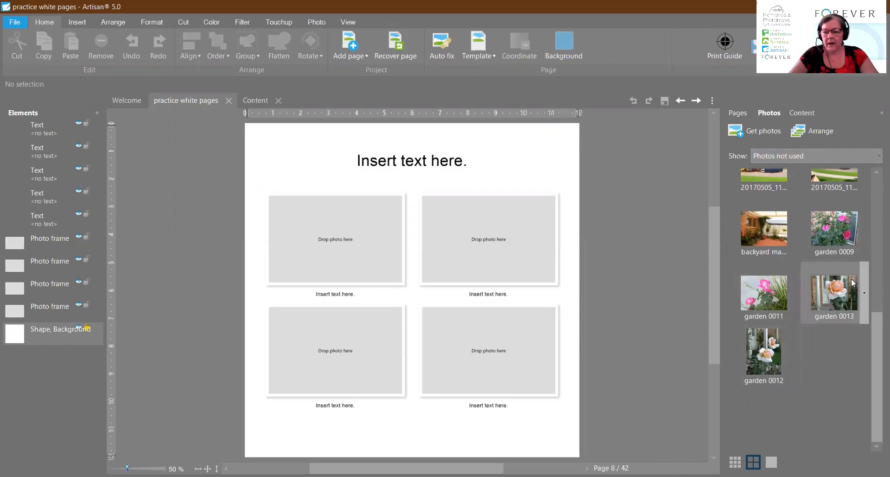
{"action": "mouse_move", "coordinate": [835, 236]}
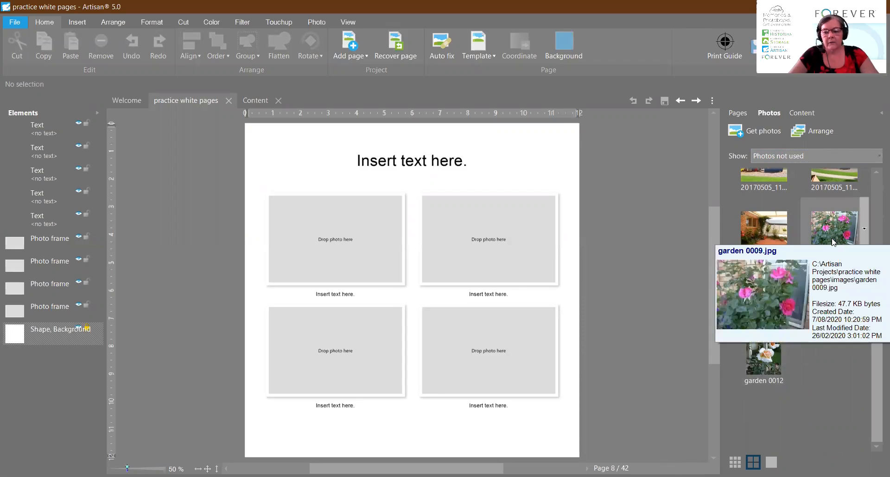
{"action": "left_click_drag", "start_coordinate": [834, 234], "coordinate": [499, 243]}
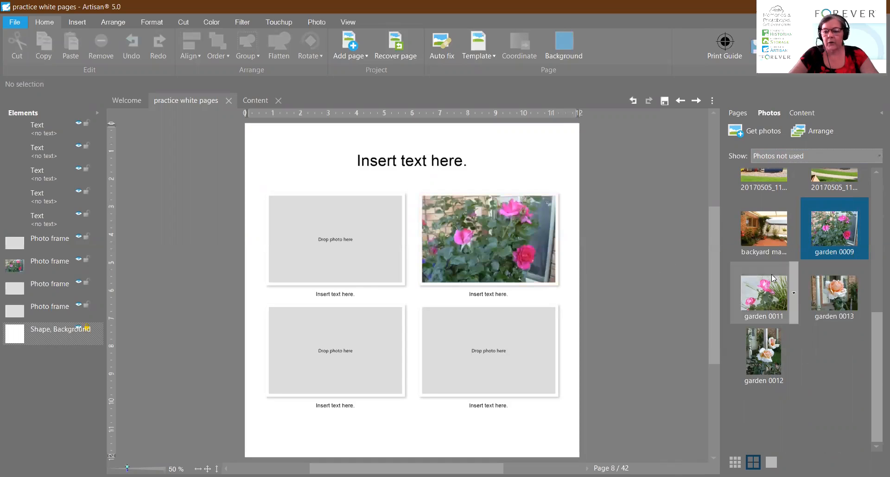
{"action": "left_click_drag", "start_coordinate": [836, 269], "coordinate": [341, 234]}
{"action": "left_click_drag", "start_coordinate": [834, 266], "coordinate": [360, 342]}
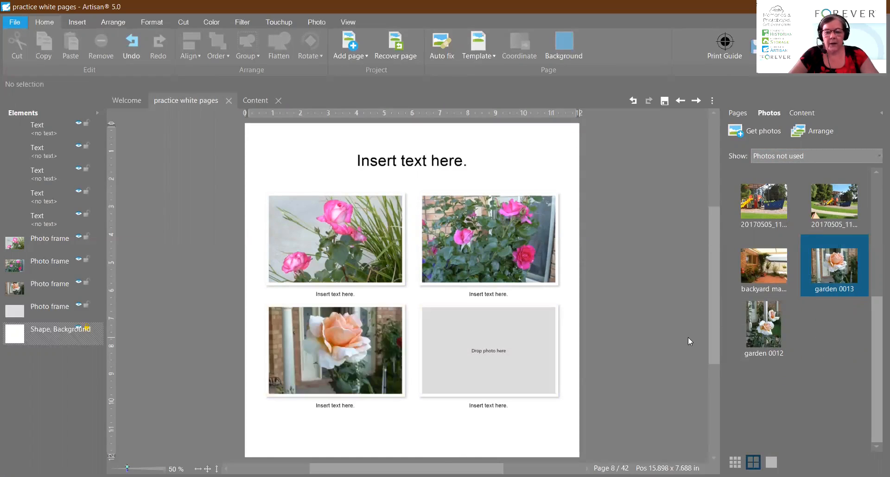
{"action": "left_click", "coordinate": [837, 263]}
{"action": "left_click_drag", "start_coordinate": [837, 263], "coordinate": [473, 341]}
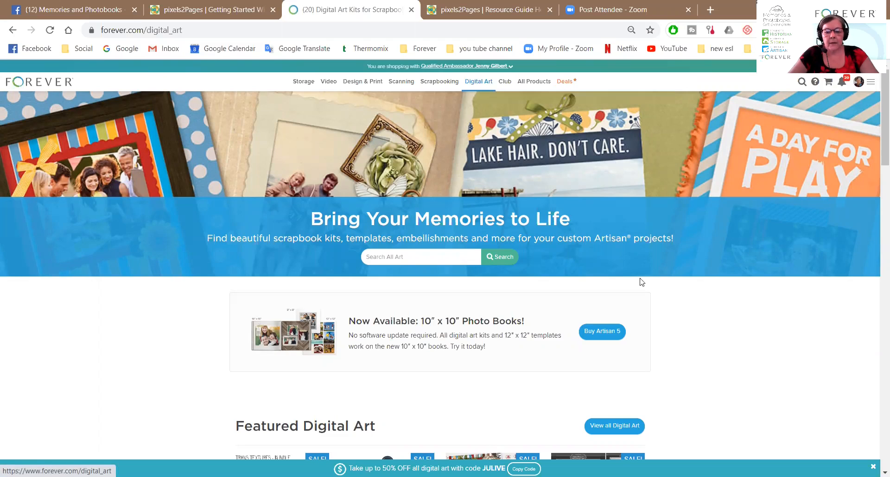
Switch to the FOREVER Digital Art web page, view all digital art and filter it by the Free price
{"action": "scroll", "coordinate": [733, 335], "scroll_direction": "down", "scroll_amount": 3}
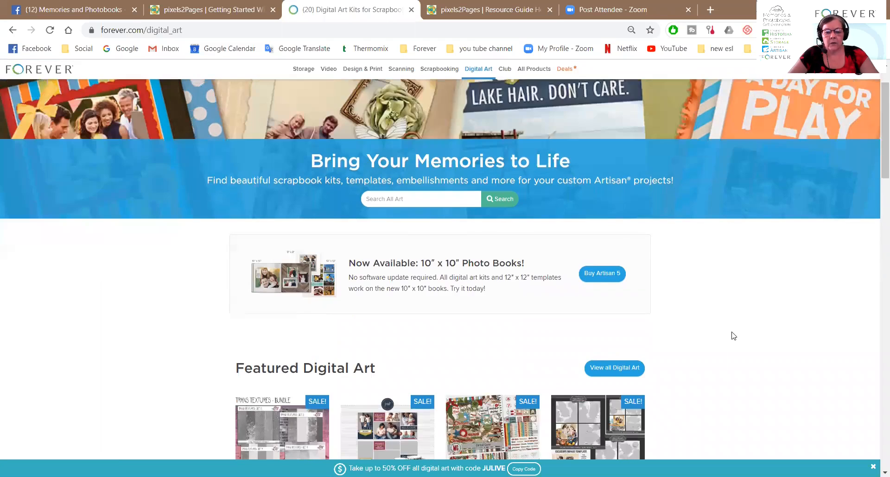
{"action": "scroll", "coordinate": [733, 335], "scroll_direction": "down", "scroll_amount": 3}
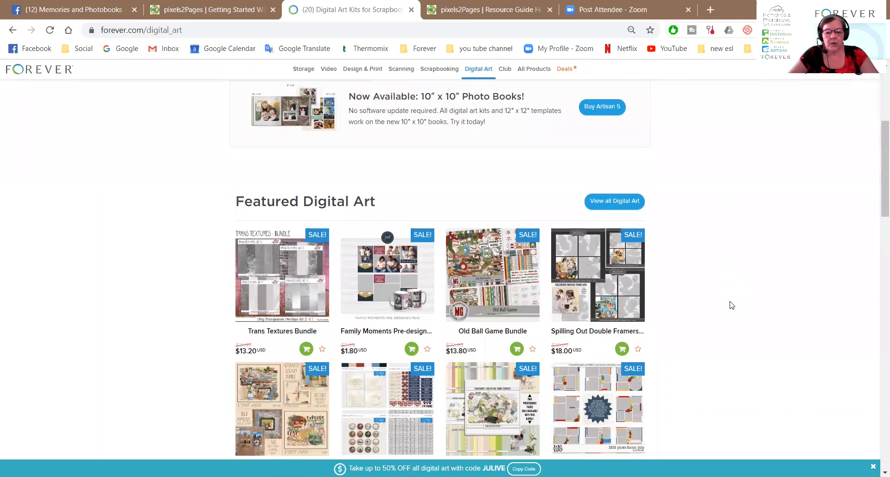
{"action": "scroll", "coordinate": [729, 305], "scroll_direction": "down", "scroll_amount": 1}
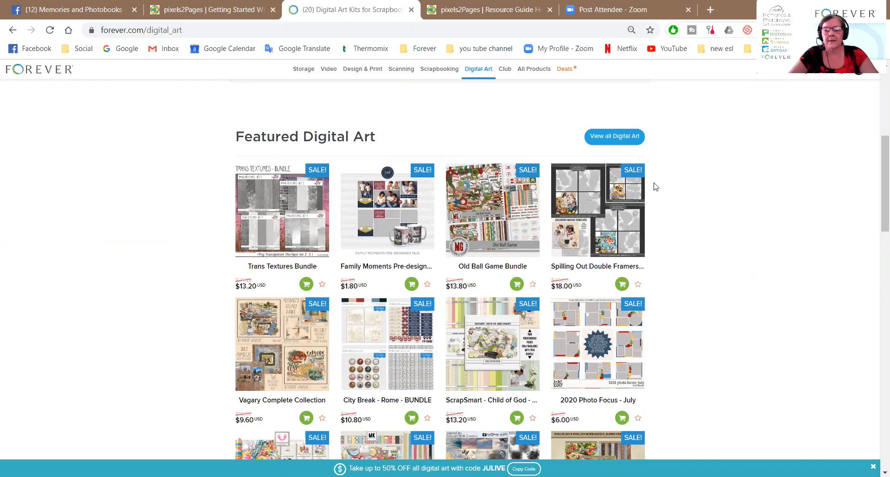
{"action": "left_click", "coordinate": [616, 138]}
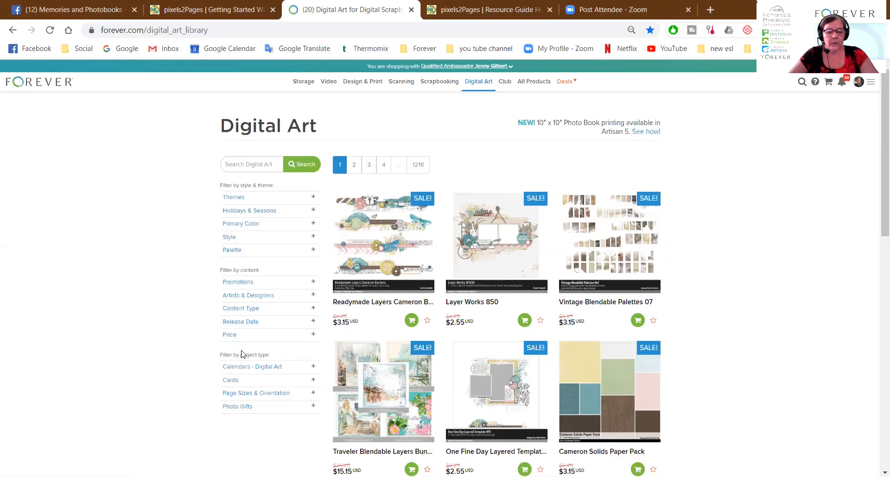
{"action": "left_click", "coordinate": [229, 337]}
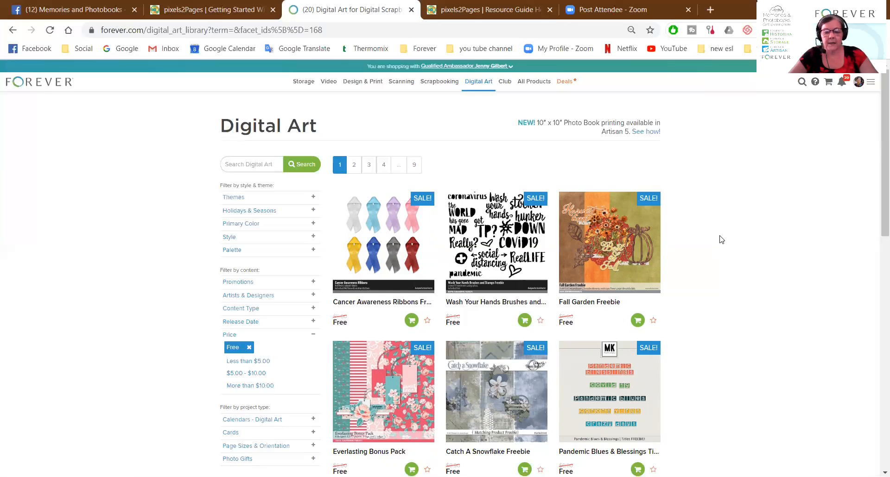
Browse the free digital art to page 4 and open the Labor Of Love Forever Friday Freebie
{"action": "scroll", "coordinate": [721, 239], "scroll_direction": "down", "scroll_amount": 1}
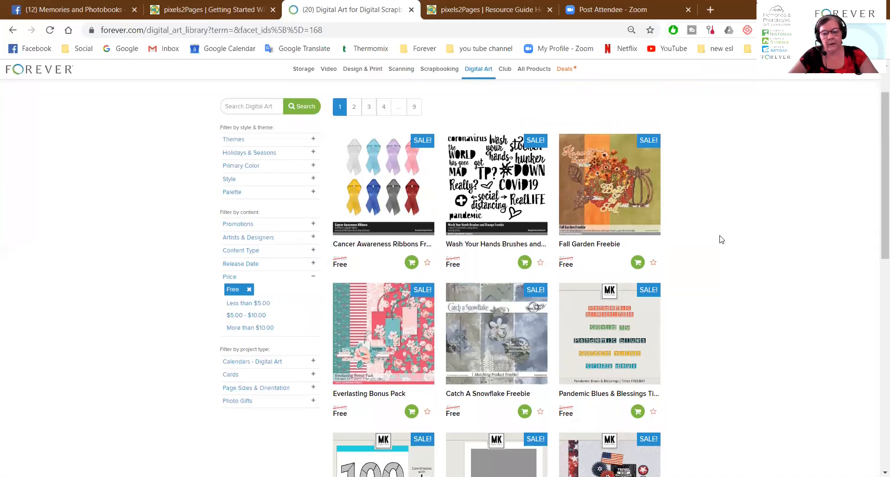
{"action": "scroll", "coordinate": [721, 239], "scroll_direction": "down", "scroll_amount": 1}
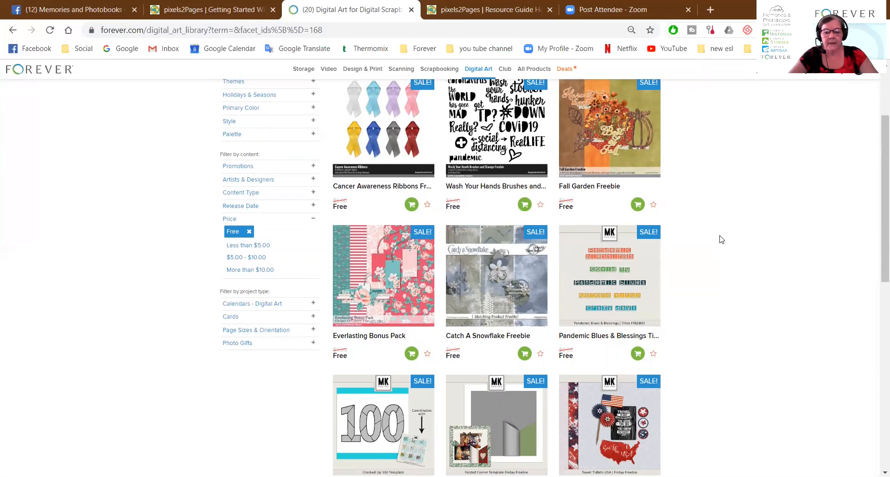
{"action": "scroll", "coordinate": [722, 239], "scroll_direction": "down", "scroll_amount": 1}
{"action": "scroll", "coordinate": [721, 240], "scroll_direction": "down", "scroll_amount": 4}
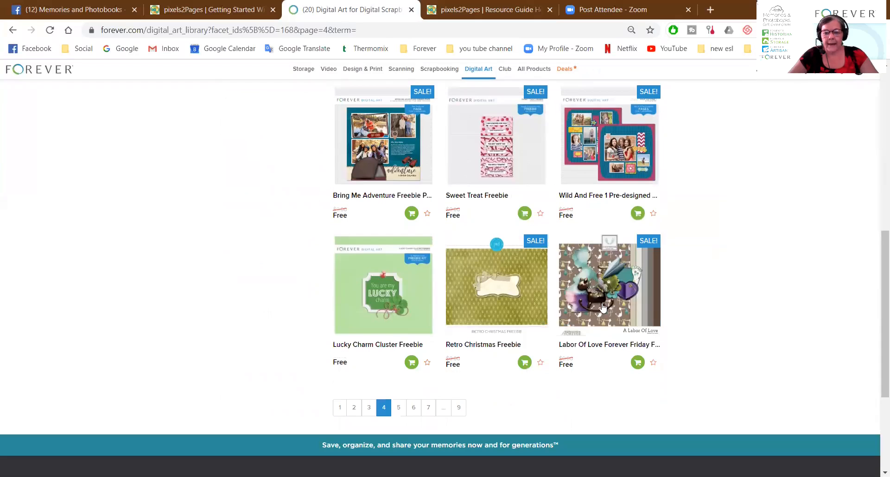
{"action": "left_click", "coordinate": [592, 307]}
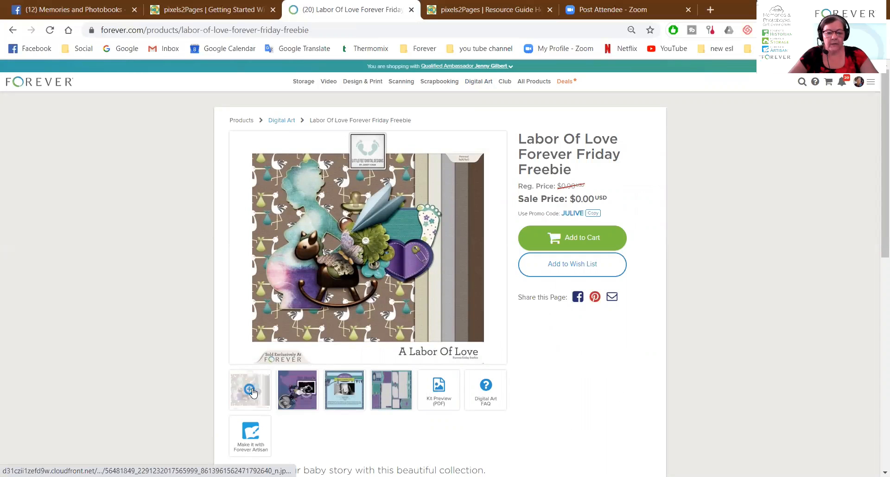
Look through the enlarged kit image and sample layouts of the Labor Of Love freebie, closing the viewer at the end
{"action": "left_click", "coordinate": [291, 387]}
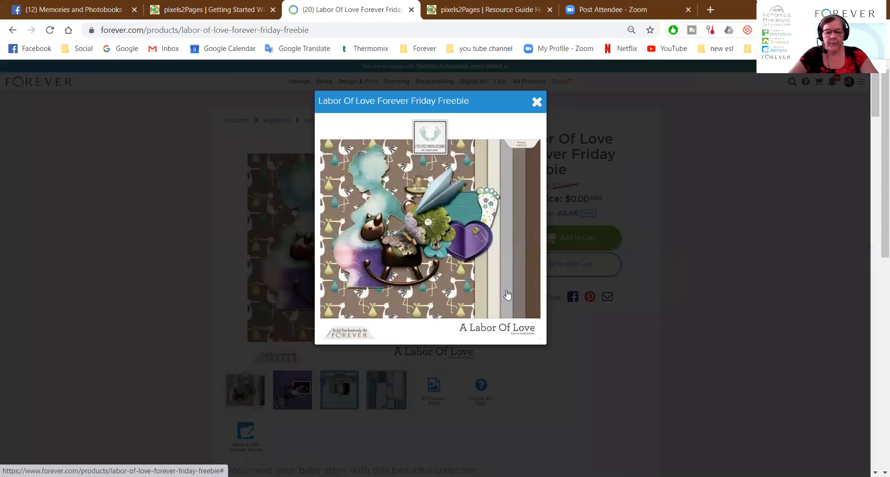
{"action": "left_click", "coordinate": [533, 241]}
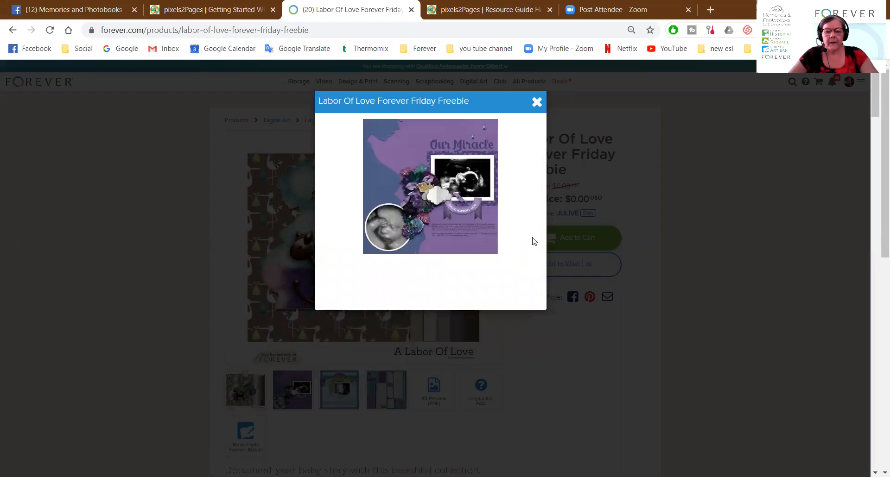
{"action": "left_click", "coordinate": [533, 242]}
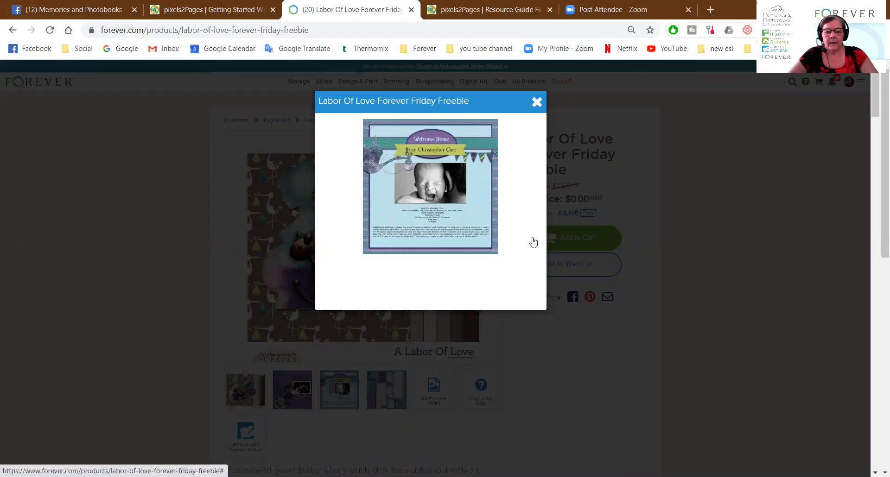
{"action": "left_click", "coordinate": [533, 242]}
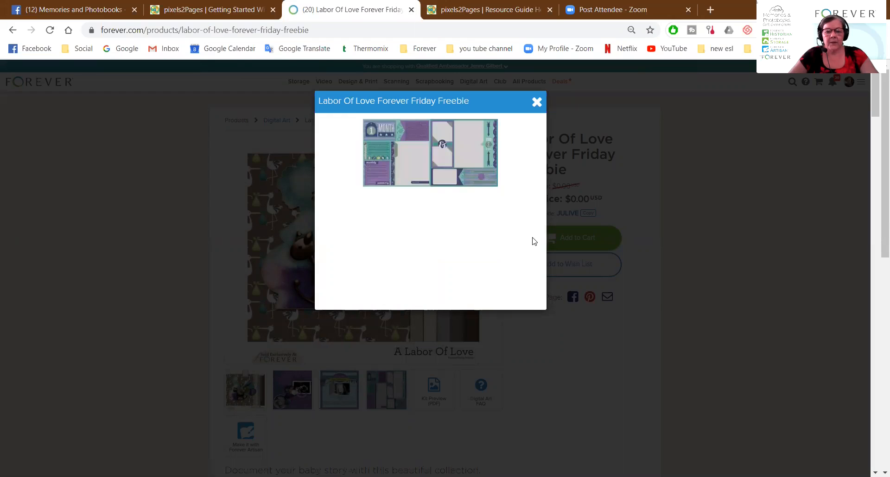
{"action": "left_click", "coordinate": [439, 393]}
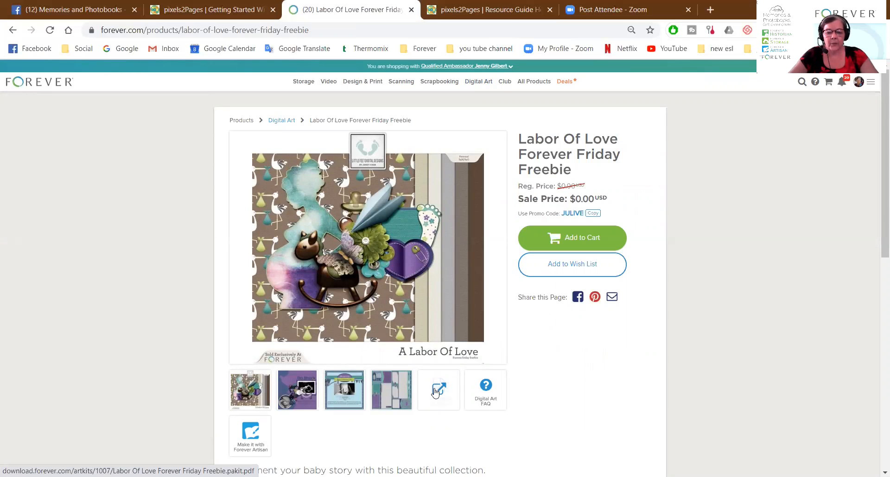
Open the freebie's kit preview PDF and examine its papers and embellishments
{"action": "left_click", "coordinate": [436, 393]}
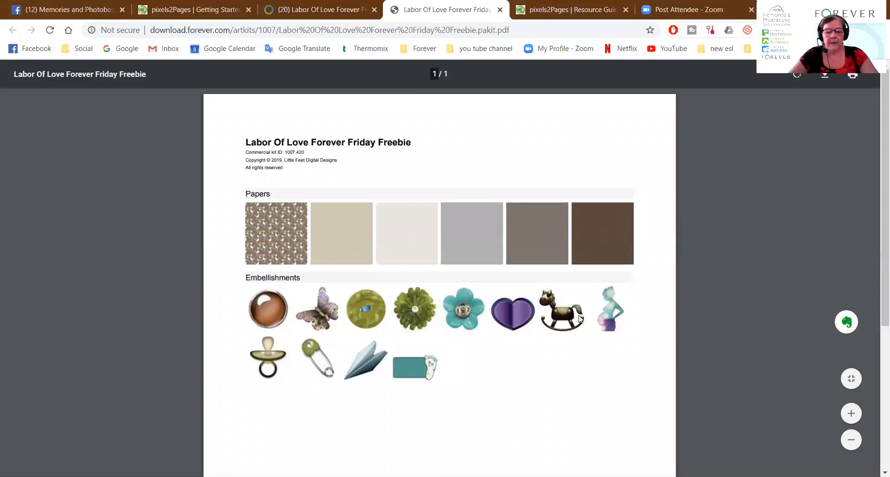
{"action": "scroll", "coordinate": [580, 369], "scroll_direction": "down", "scroll_amount": 1}
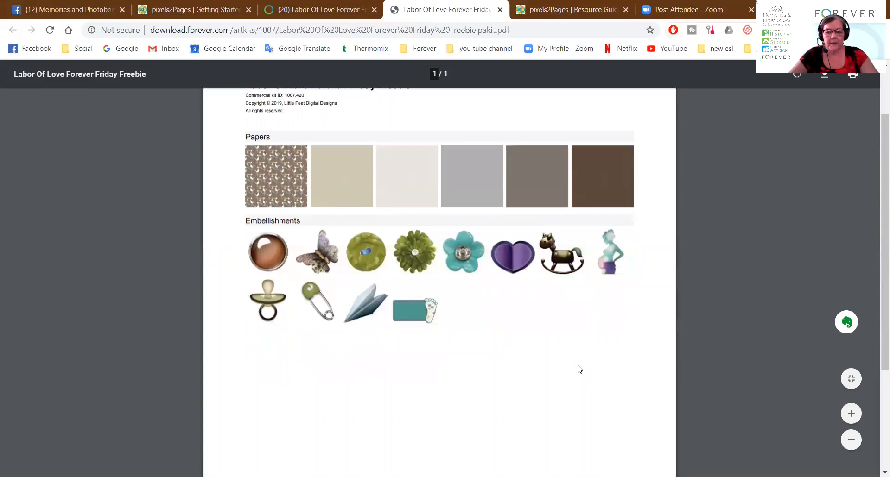
{"action": "scroll", "coordinate": [579, 370], "scroll_direction": "down", "scroll_amount": 3}
{"action": "scroll", "coordinate": [578, 368], "scroll_direction": "up", "scroll_amount": 4}
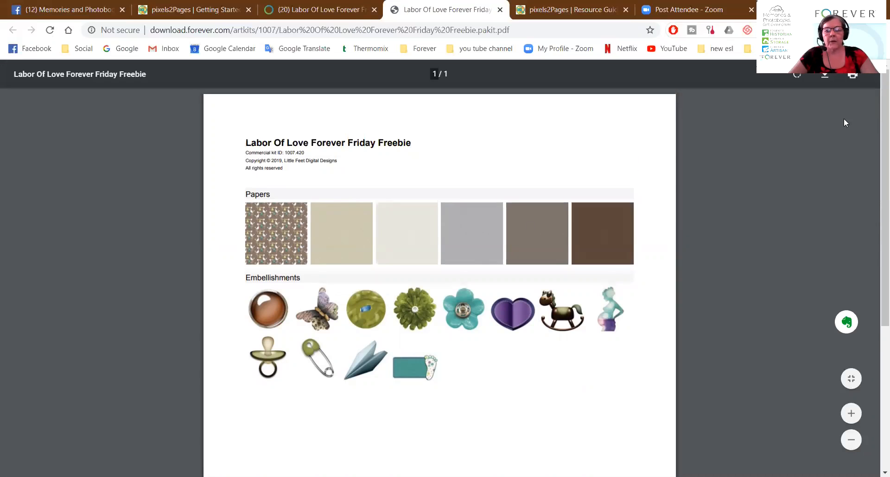
Close the kit preview PDF and add the Labor Of Love Forever Friday Freebie to the cart
{"action": "left_click", "coordinate": [500, 9]}
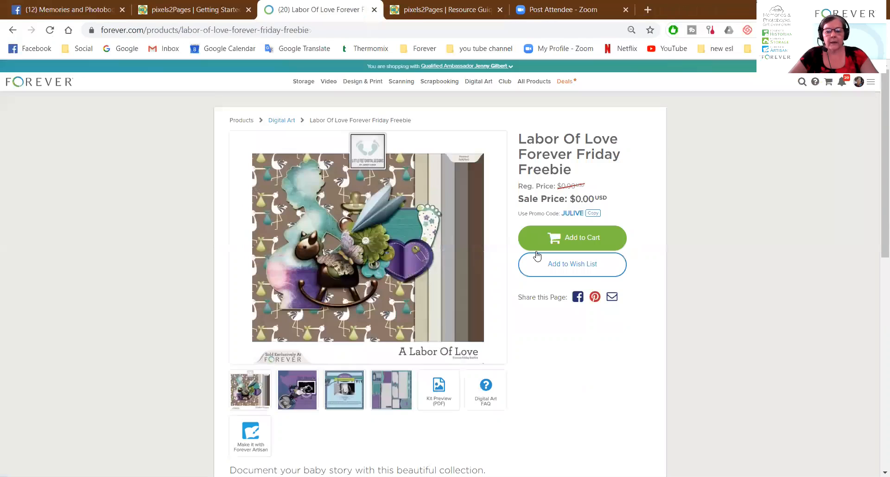
{"action": "left_click", "coordinate": [566, 238]}
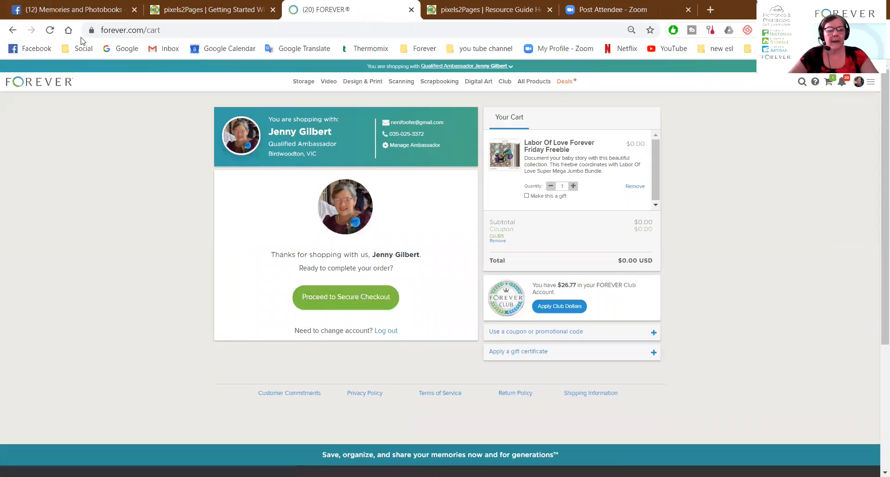
Return to the free digital art listing at page 4 and look through the kits up to the end of page 5
{"action": "left_click", "coordinate": [12, 31]}
{"action": "left_click", "coordinate": [14, 32]}
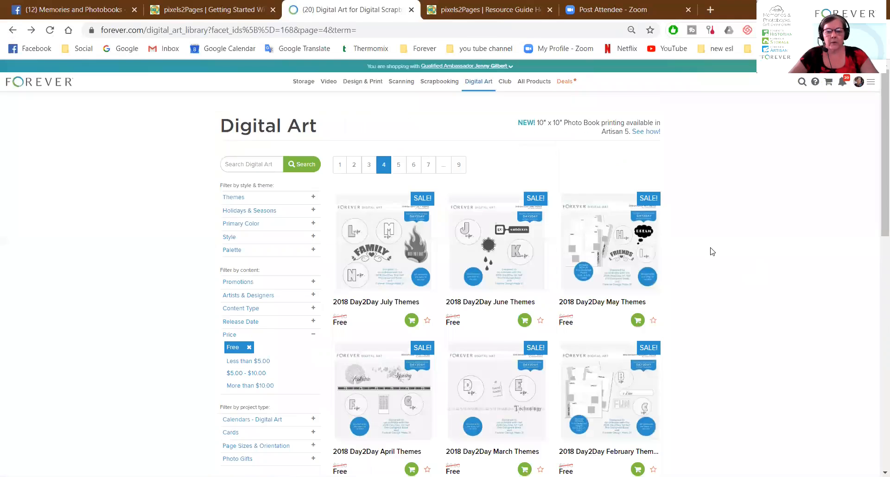
{"action": "scroll", "coordinate": [712, 251], "scroll_direction": "down", "scroll_amount": 6}
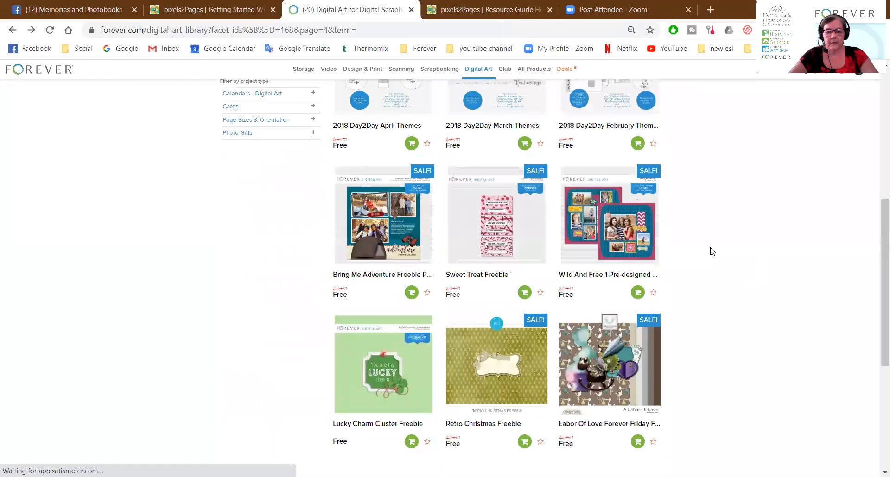
{"action": "scroll", "coordinate": [712, 251], "scroll_direction": "down", "scroll_amount": 4}
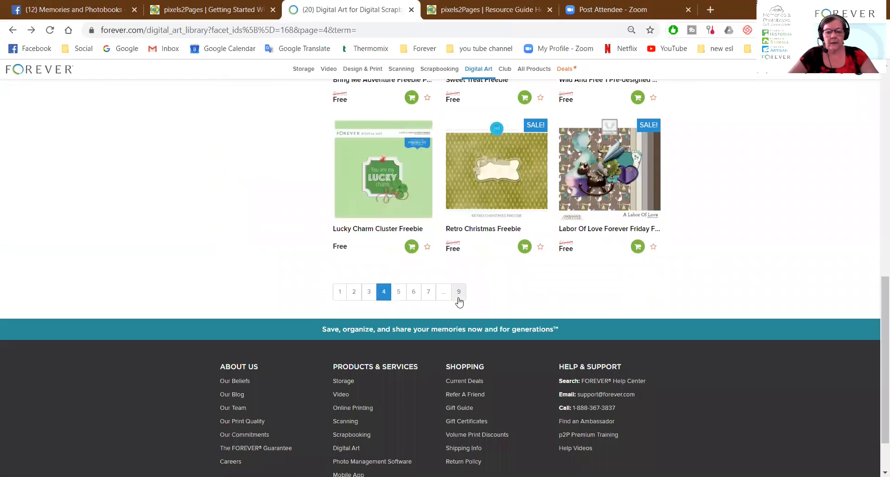
{"action": "left_click", "coordinate": [405, 293]}
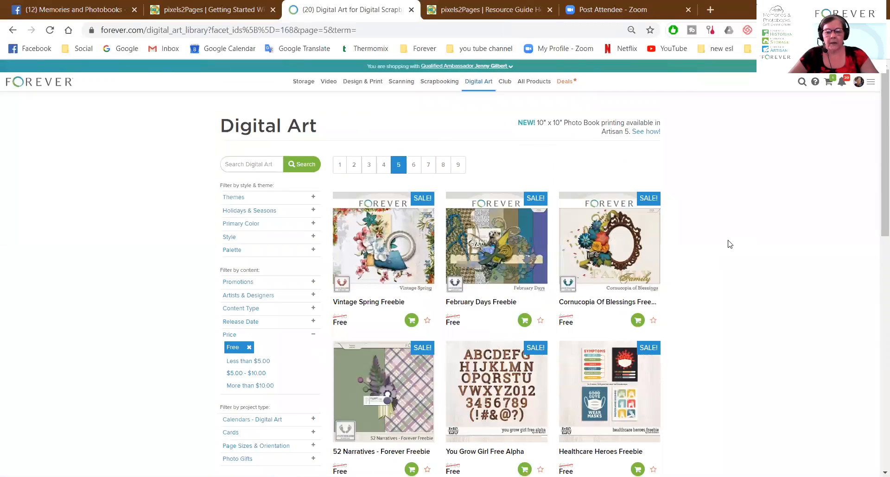
{"action": "scroll", "coordinate": [723, 243], "scroll_direction": "down", "scroll_amount": 1}
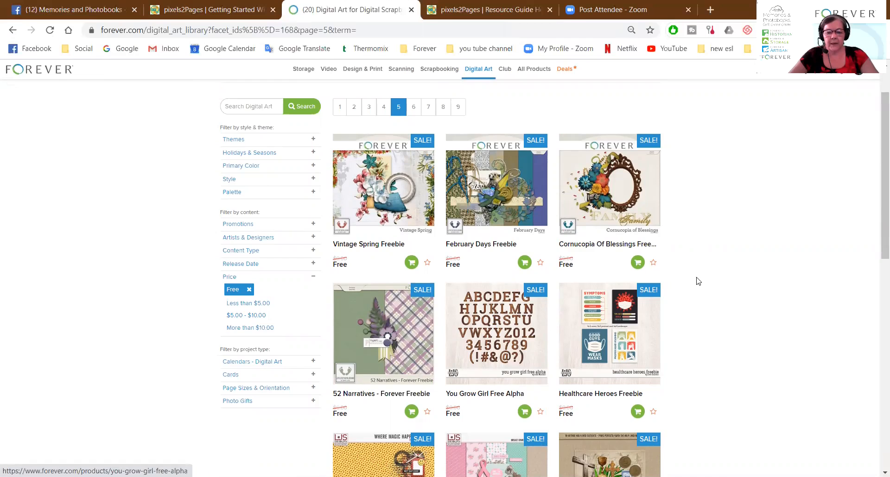
{"action": "scroll", "coordinate": [695, 281], "scroll_direction": "down", "scroll_amount": 3}
{"action": "scroll", "coordinate": [486, 213], "scroll_direction": "down", "scroll_amount": 2}
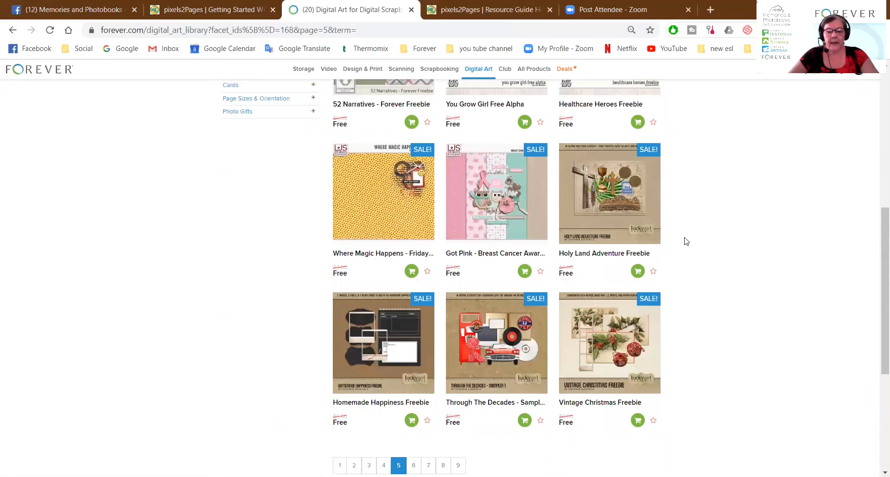
Look through the free kits, calendar templates and blueprints on pages 6 and 7 of the listing
{"action": "left_click", "coordinate": [413, 465]}
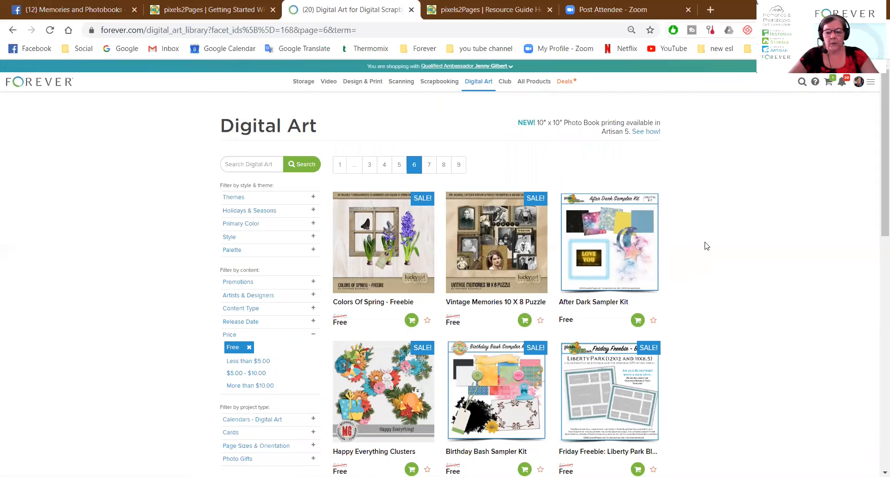
{"action": "scroll", "coordinate": [706, 246], "scroll_direction": "down", "scroll_amount": 2}
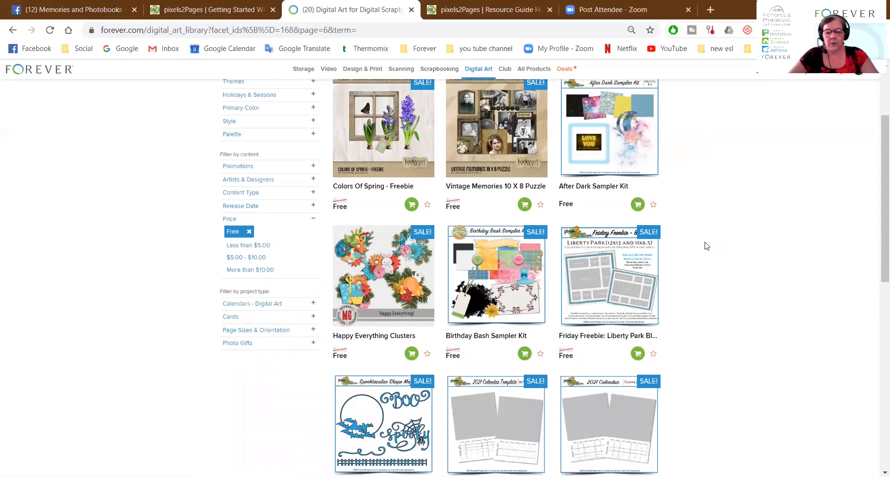
{"action": "scroll", "coordinate": [706, 246], "scroll_direction": "down", "scroll_amount": 1}
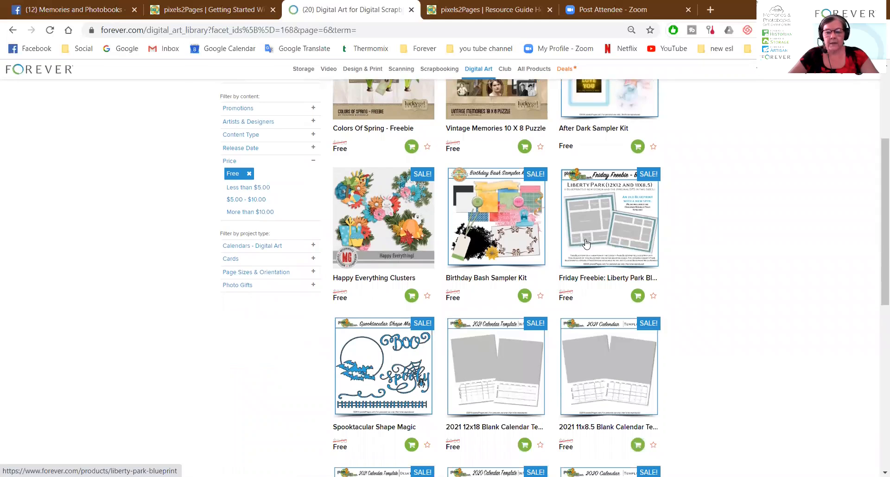
{"action": "scroll", "coordinate": [597, 266], "scroll_direction": "down", "scroll_amount": 1}
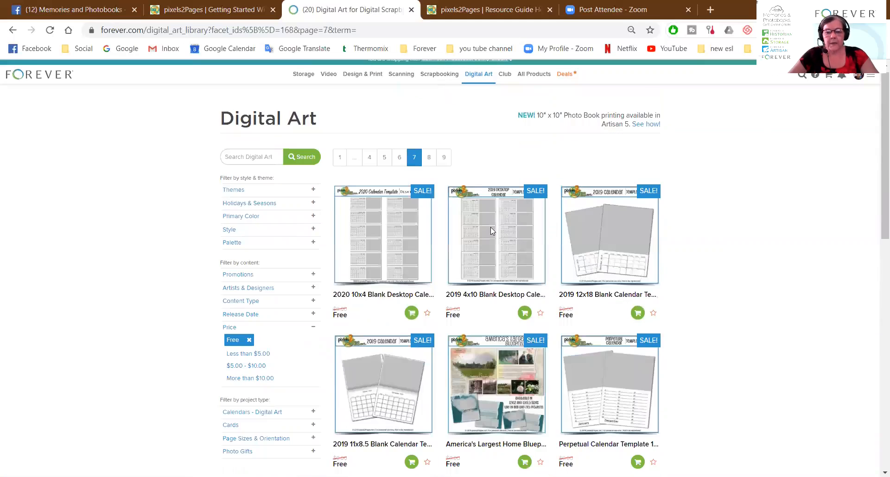
{"action": "scroll", "coordinate": [491, 227], "scroll_direction": "down", "scroll_amount": 4}
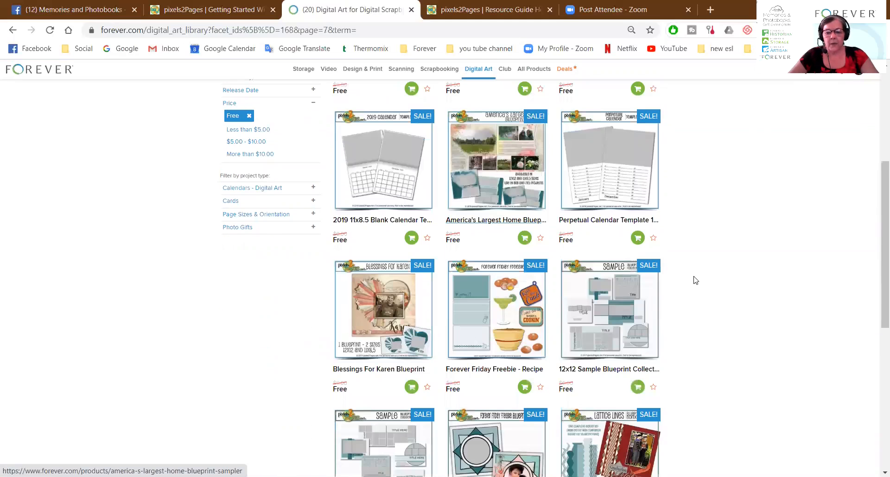
{"action": "scroll", "coordinate": [605, 312], "scroll_direction": "down", "scroll_amount": 1}
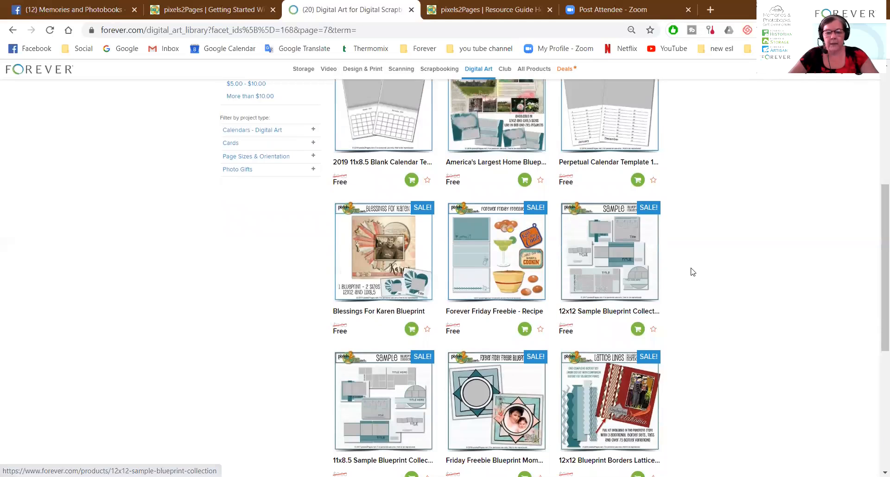
{"action": "scroll", "coordinate": [691, 272], "scroll_direction": "down", "scroll_amount": 2}
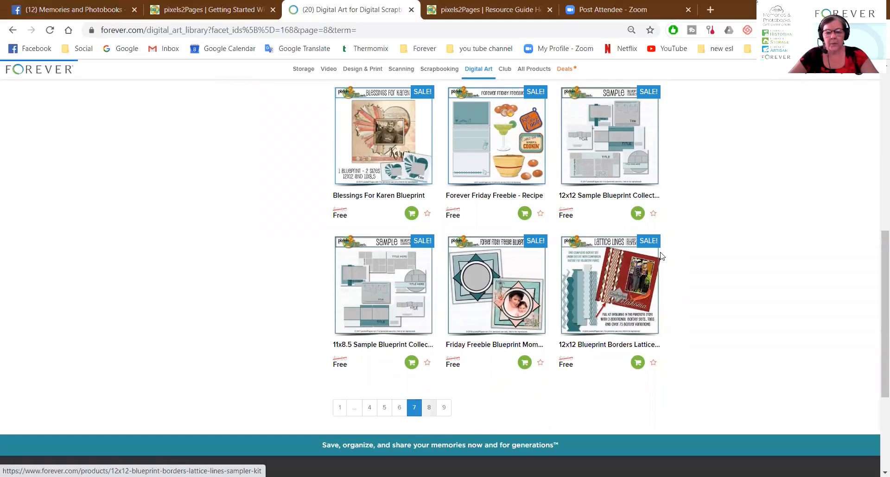
Look through the remaining free digital art kits on pages 8 and 9 of the listing
{"action": "scroll", "coordinate": [675, 273], "scroll_direction": "down", "scroll_amount": 3}
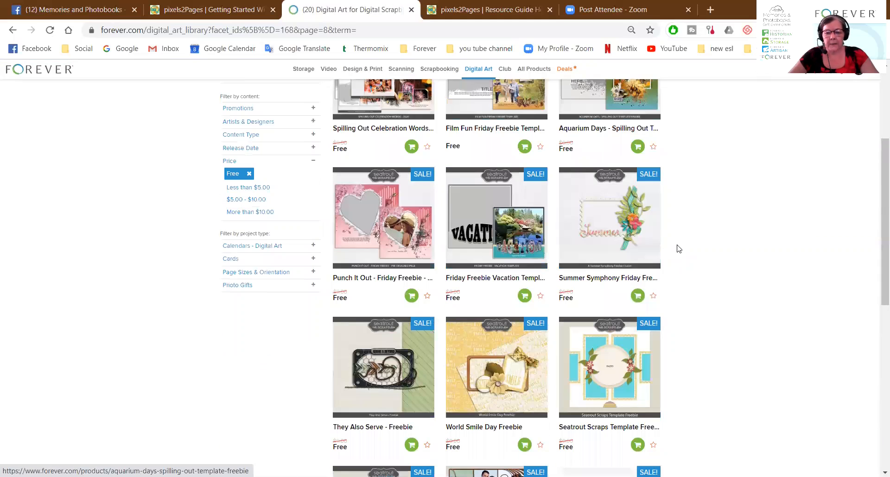
{"action": "scroll", "coordinate": [677, 249], "scroll_direction": "down", "scroll_amount": 5}
{"action": "scroll", "coordinate": [532, 330], "scroll_direction": "down", "scroll_amount": 2}
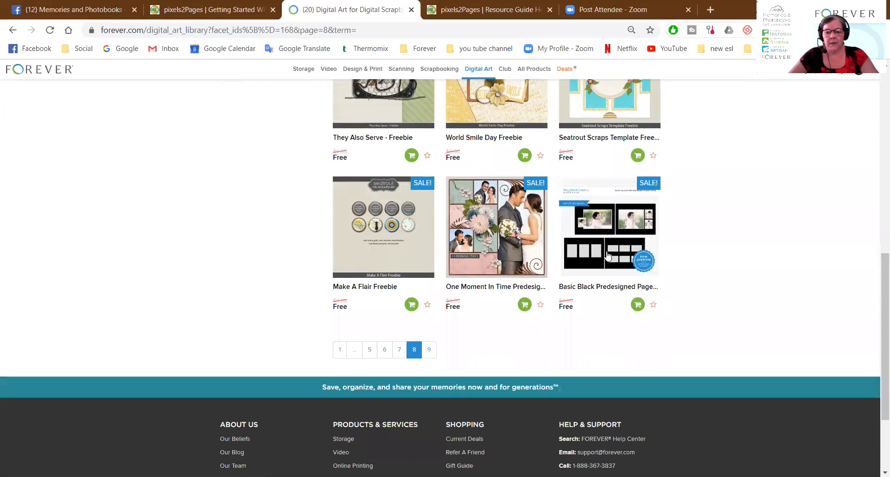
{"action": "left_click", "coordinate": [429, 351]}
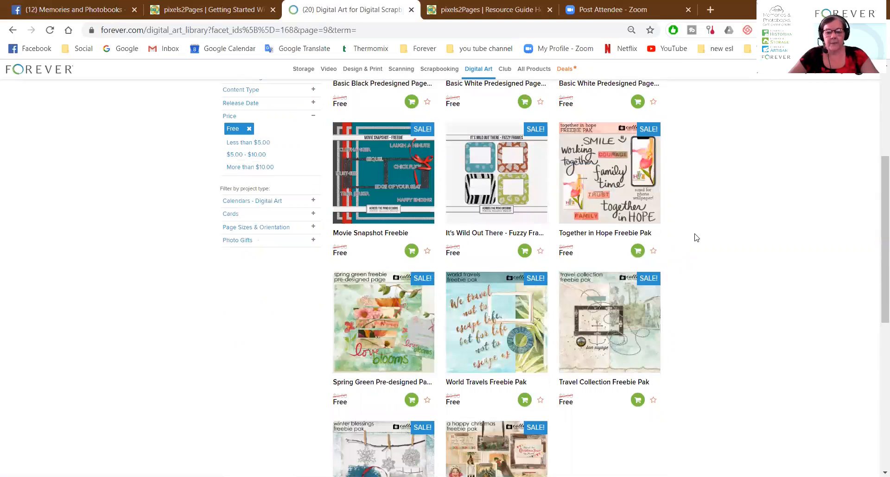
{"action": "scroll", "coordinate": [695, 238], "scroll_direction": "down", "scroll_amount": 1}
{"action": "scroll", "coordinate": [622, 419], "scroll_direction": "down", "scroll_amount": 1}
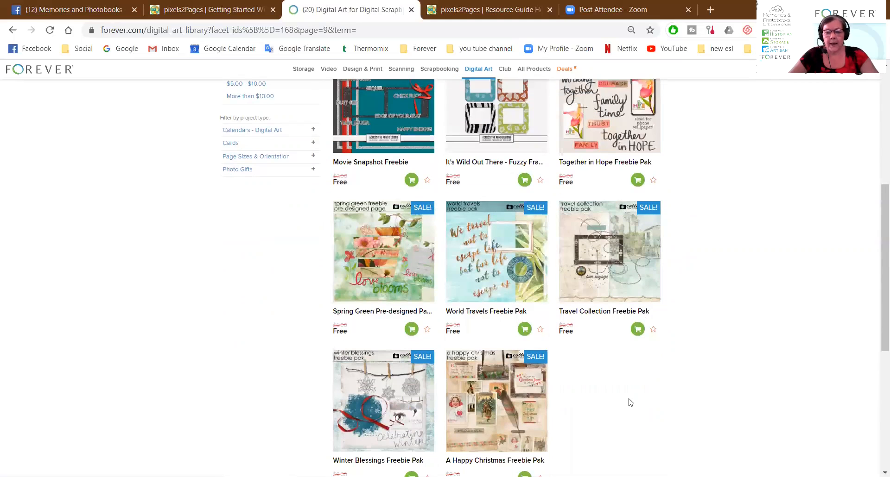
{"action": "scroll", "coordinate": [628, 401], "scroll_direction": "up", "scroll_amount": 6}
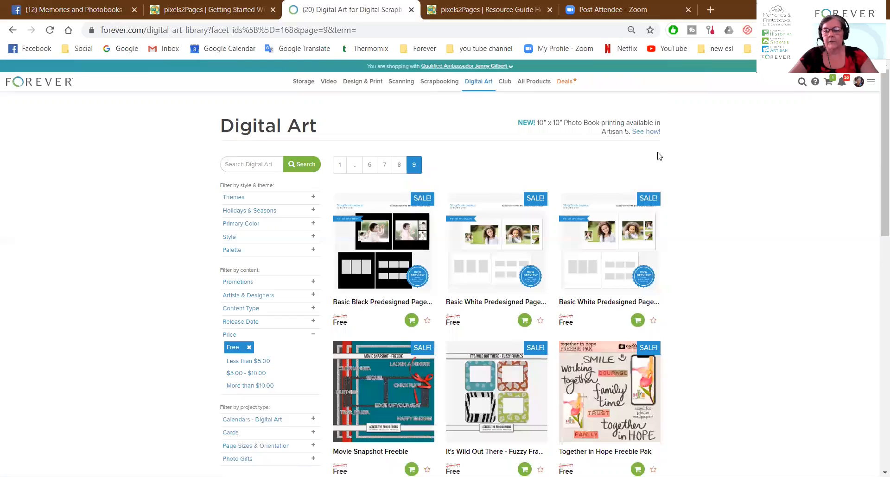
Check out the cart, place the order for the Labor Of Love freebie and download its .pakit file to the Downloads folder
{"action": "left_click", "coordinate": [829, 83]}
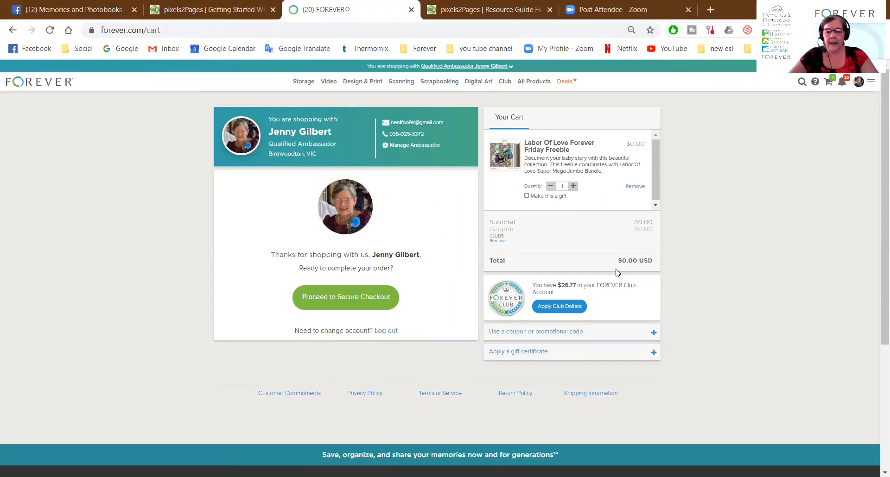
{"action": "left_click", "coordinate": [345, 296]}
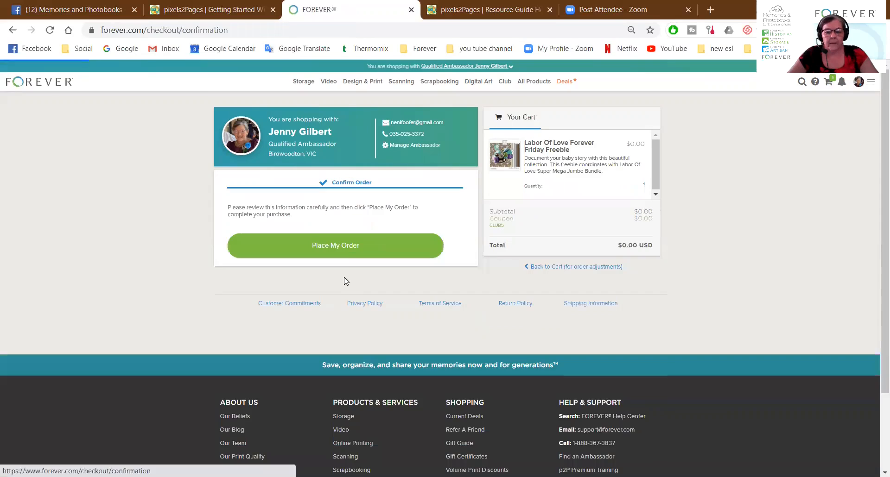
{"action": "left_click", "coordinate": [348, 246]}
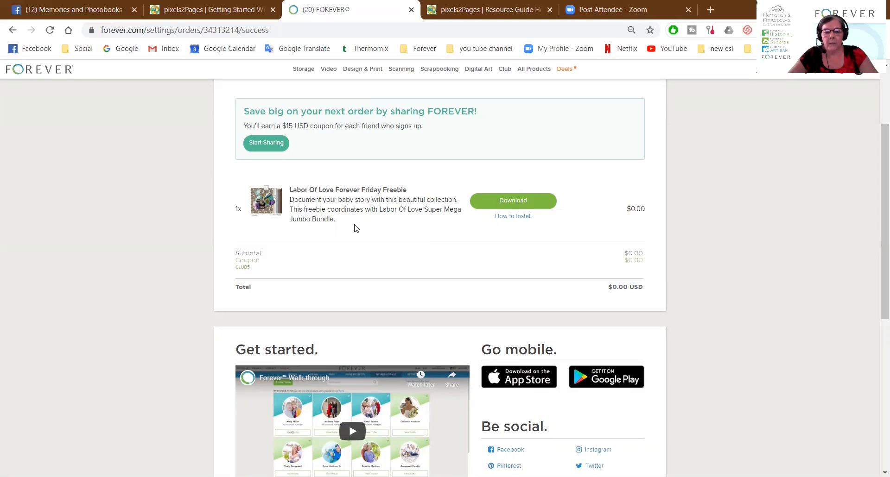
{"action": "left_click", "coordinate": [510, 203]}
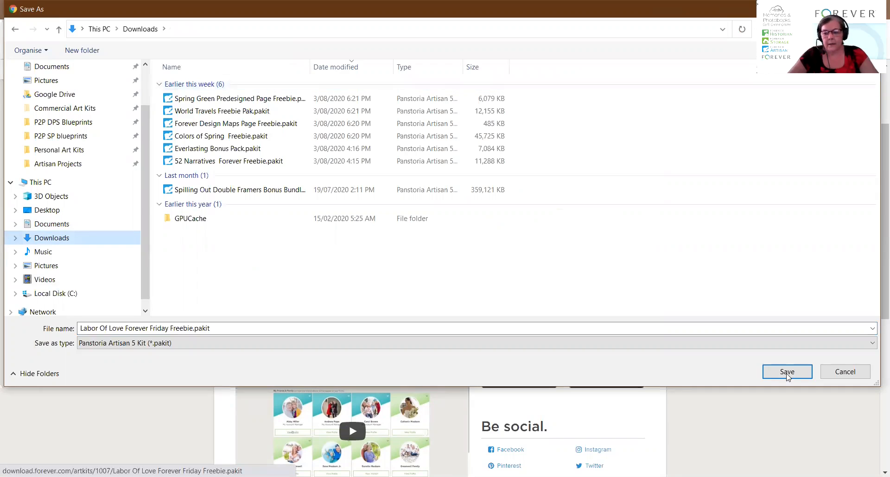
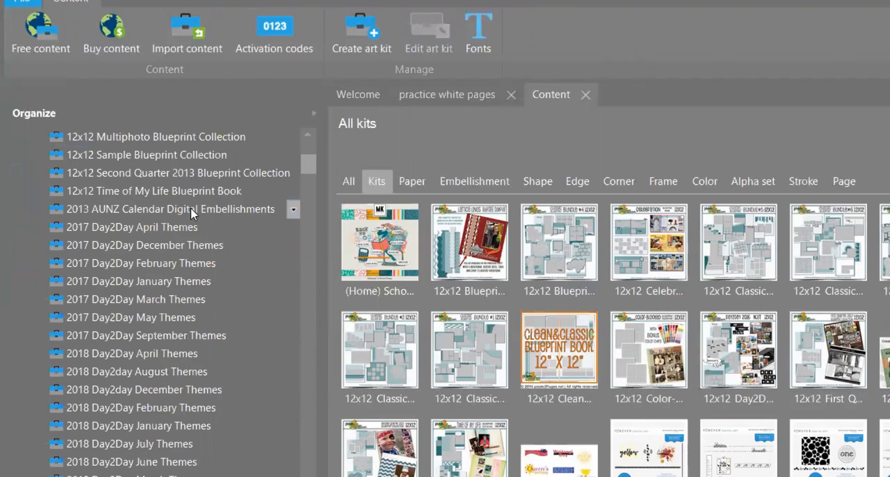
Switch to Artisan's content manager, collapse the Commercial Art Kits and show only the kits that are not in any category
{"action": "mouse_move", "coordinate": [308, 165]}
{"action": "left_mouse_down"}
{"action": "mouse_move", "coordinate": [306, 197]}
{"action": "mouse_move", "coordinate": [307, 152]}
{"action": "left_mouse_up"}
{"action": "left_click_drag", "start_coordinate": [307, 152], "coordinate": [307, 151]}
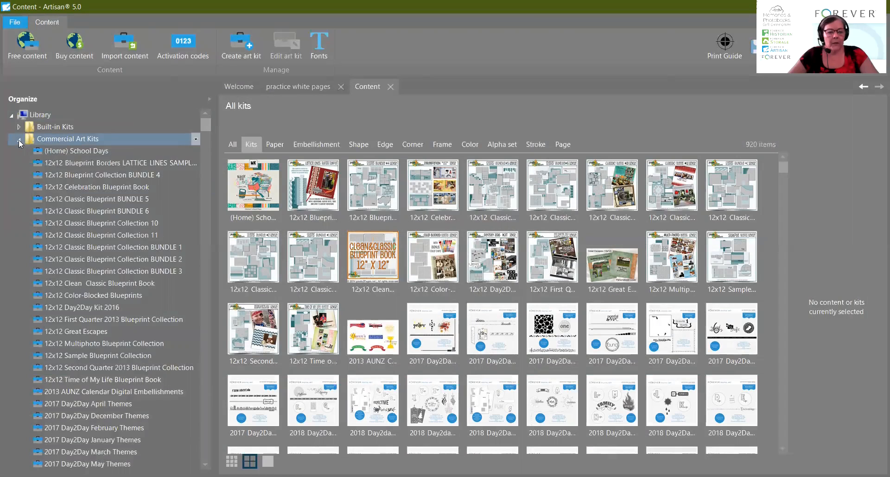
{"action": "left_click", "coordinate": [19, 139]}
{"action": "left_click", "coordinate": [134, 183]}
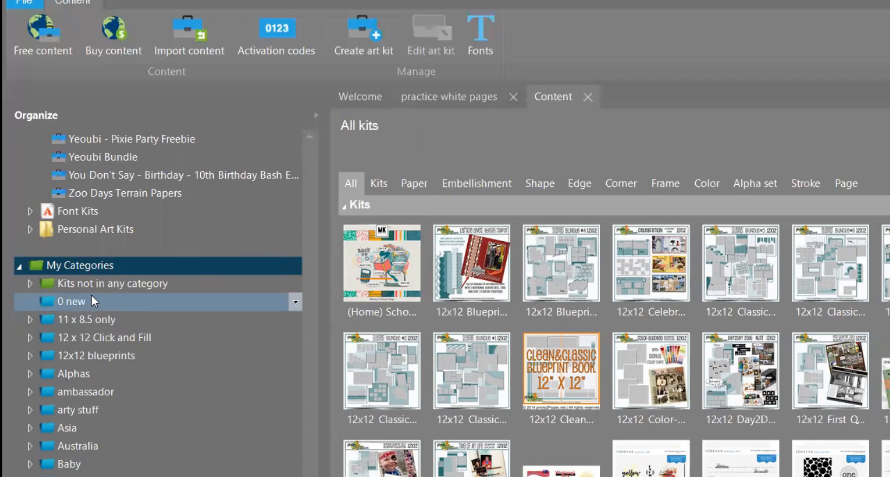
{"action": "left_click", "coordinate": [91, 286]}
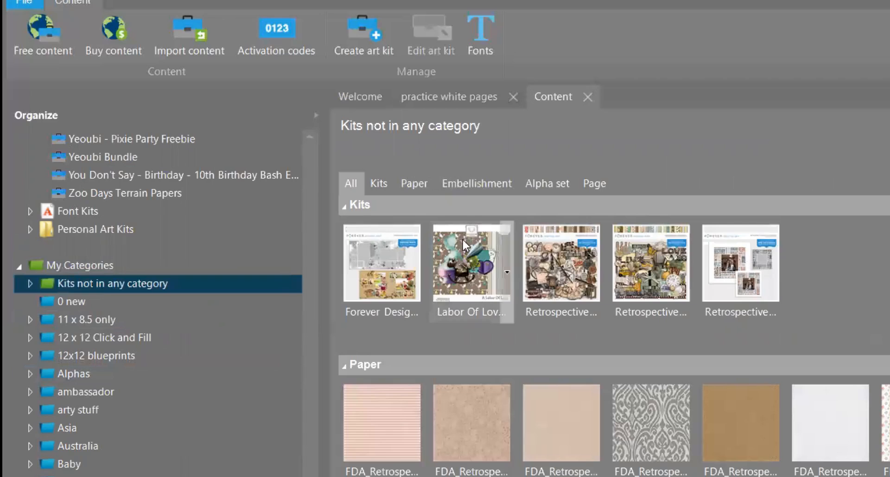
{"action": "left_click", "coordinate": [380, 181]}
{"action": "mouse_move", "coordinate": [471, 247]}
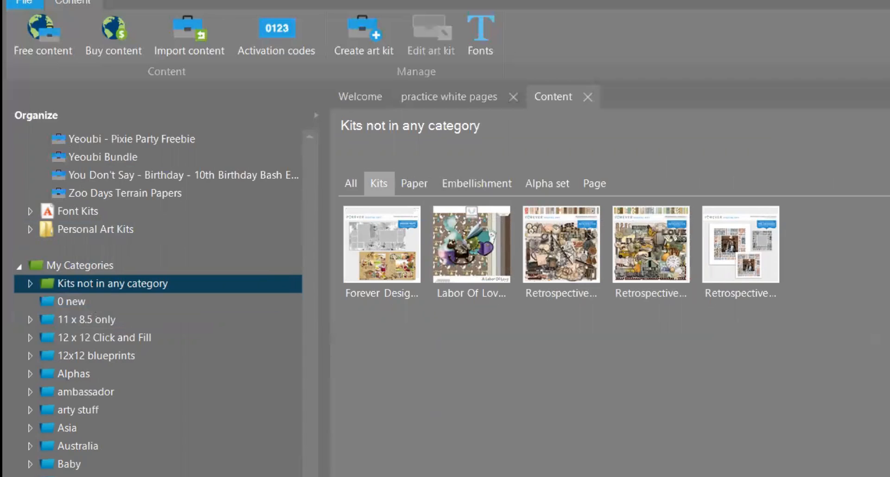
Assign the Labor Of Love kit to the Free Kits category and return to the content manager from the practice white pages project
{"action": "scroll", "coordinate": [157, 301], "scroll_direction": "down", "scroll_amount": 20}
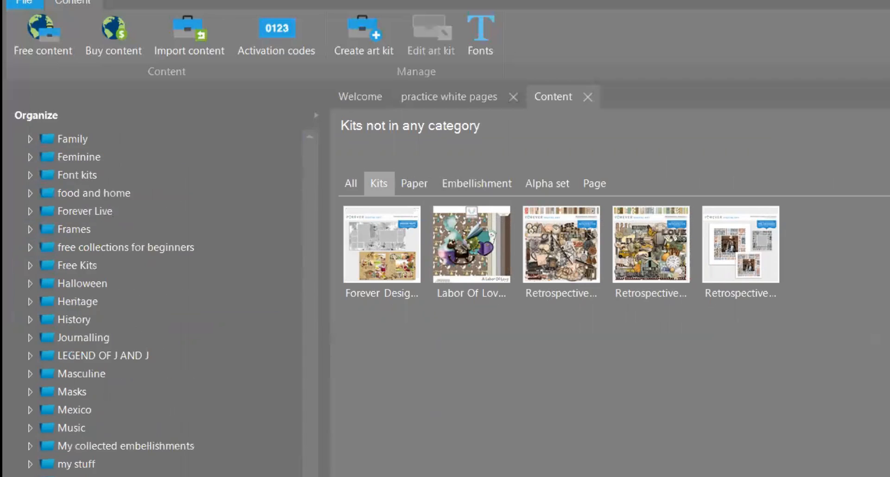
{"action": "scroll", "coordinate": [157, 301], "scroll_direction": "up", "scroll_amount": 10}
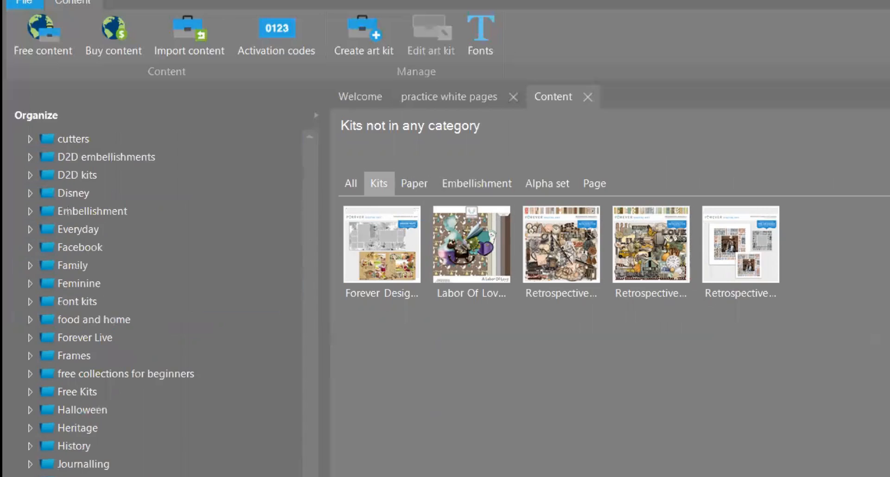
{"action": "scroll", "coordinate": [158, 302], "scroll_direction": "down", "scroll_amount": 10}
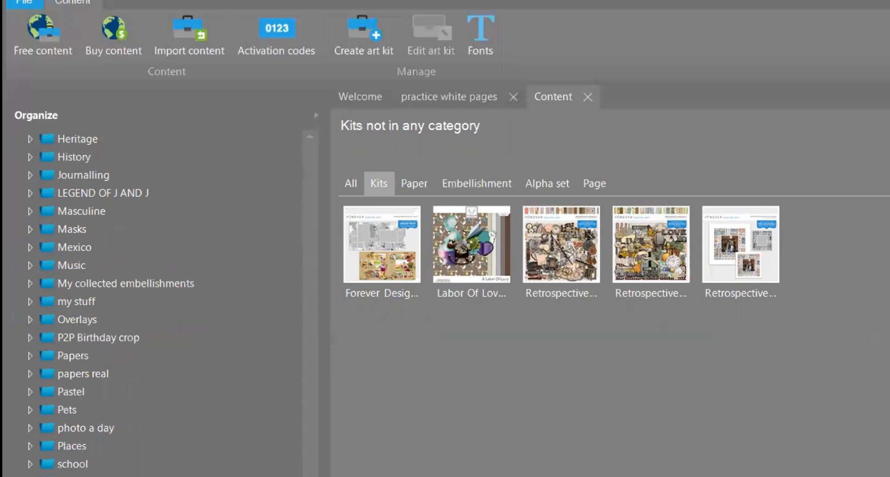
{"action": "left_click_drag", "start_coordinate": [490, 237], "coordinate": [119, 248]}
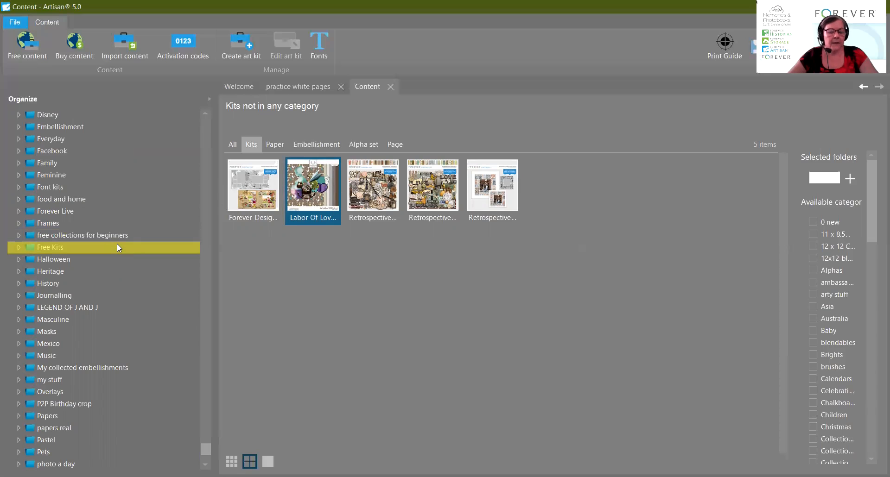
{"action": "left_click_drag", "start_coordinate": [119, 248], "coordinate": [119, 248]}
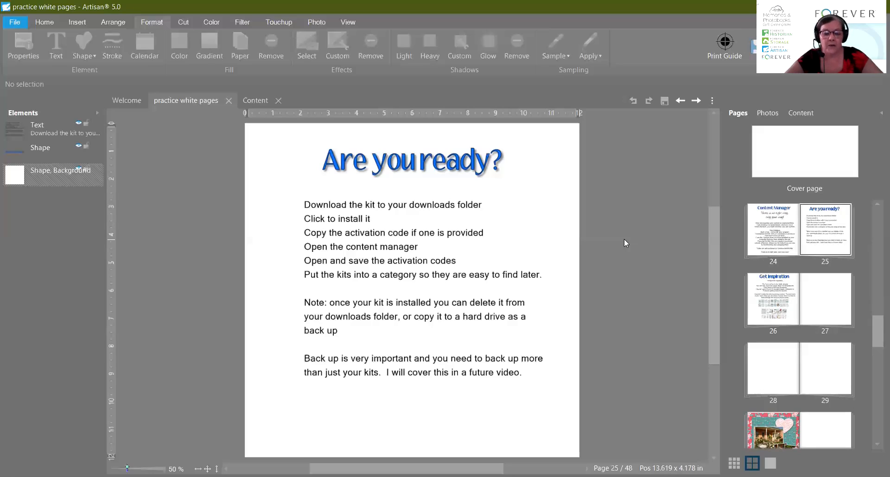
{"action": "left_click", "coordinate": [256, 101]}
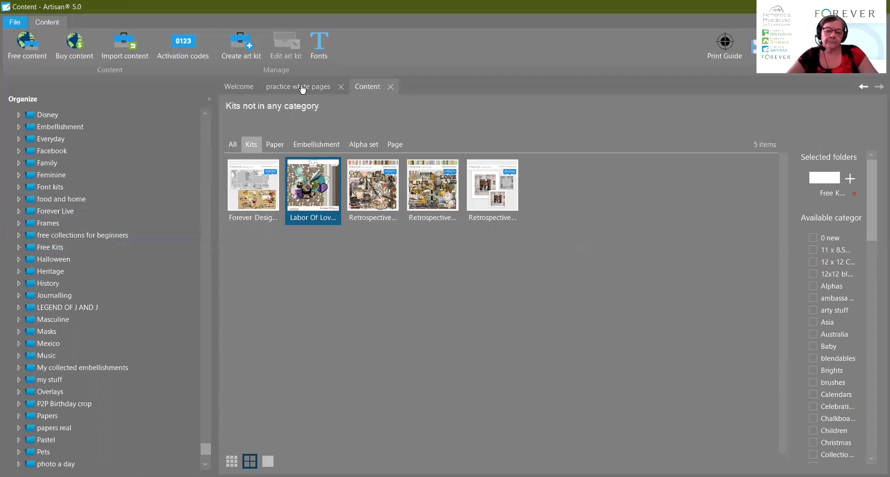
Return to the practice white pages project, show its content library and collapse the Commercial Art Kits list
{"action": "left_click", "coordinate": [302, 88]}
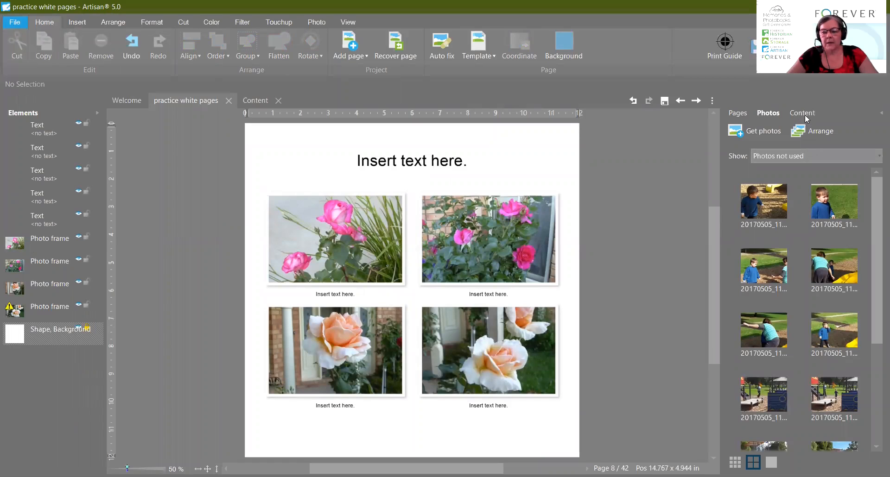
{"action": "left_click", "coordinate": [802, 113]}
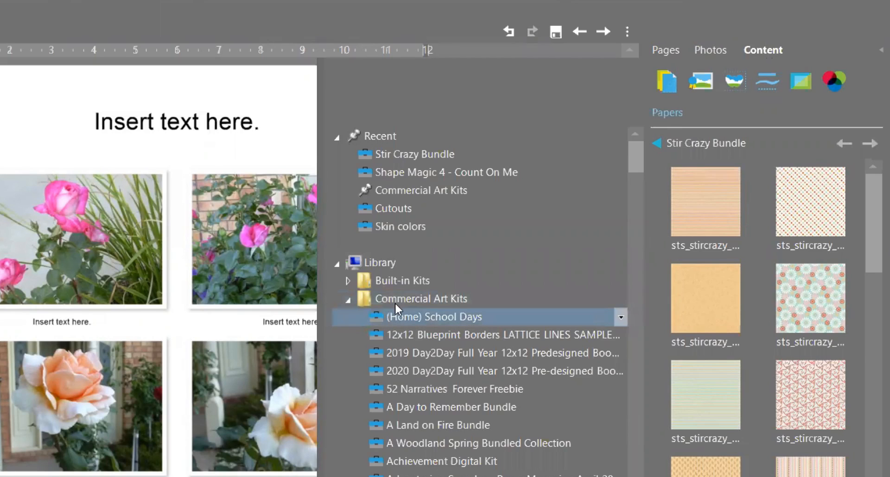
{"action": "left_click", "coordinate": [348, 301]}
{"action": "left_click", "coordinate": [335, 370]}
Find the Free Kits category in the library, expand its list of kits and show the papers of the whole category
{"action": "scroll", "coordinate": [420, 347], "scroll_direction": "down", "scroll_amount": 5}
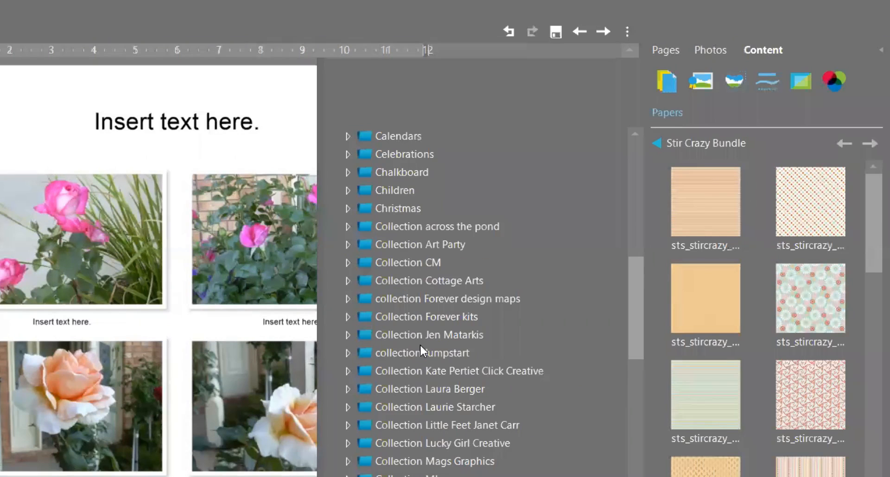
{"action": "scroll", "coordinate": [420, 345], "scroll_direction": "down", "scroll_amount": 6}
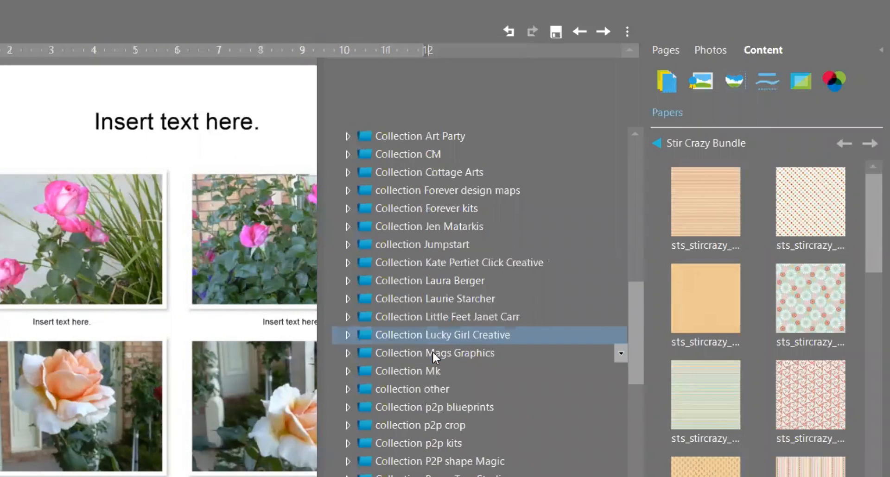
{"action": "scroll", "coordinate": [426, 349], "scroll_direction": "down", "scroll_amount": 5}
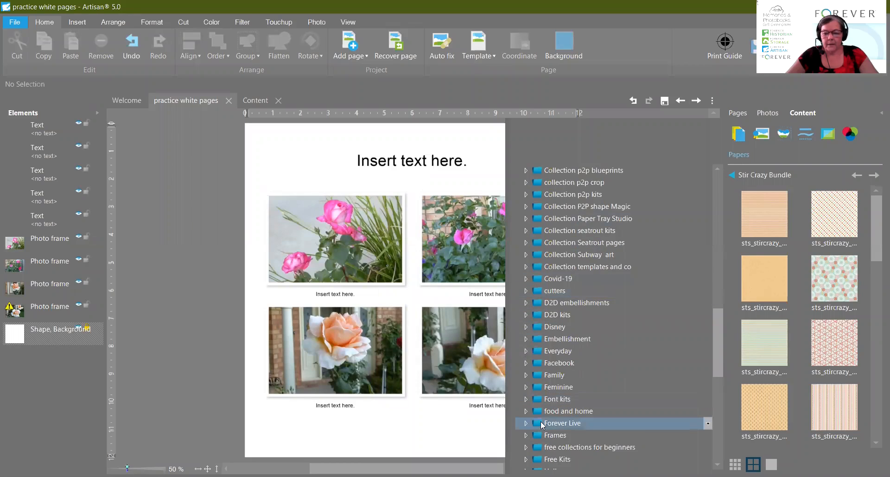
{"action": "scroll", "coordinate": [540, 422], "scroll_direction": "down", "scroll_amount": 6}
{"action": "scroll", "coordinate": [579, 358], "scroll_direction": "down", "scroll_amount": 1}
{"action": "left_click", "coordinate": [526, 351]}
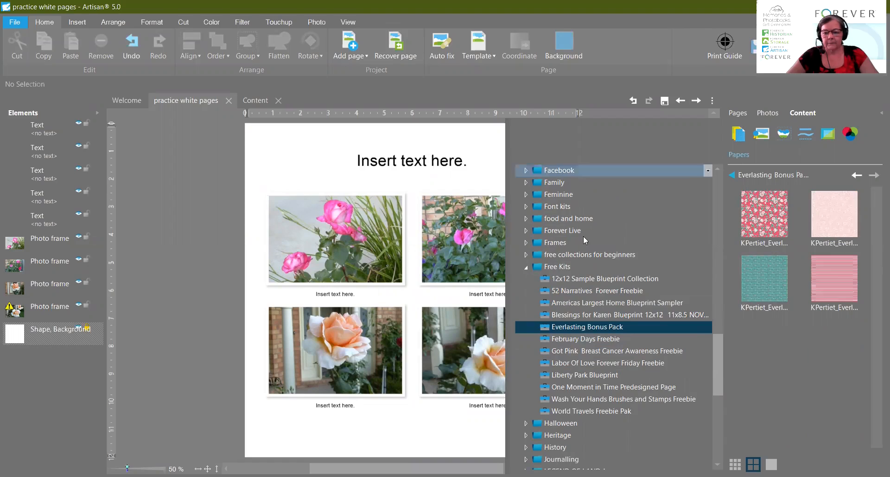
{"action": "left_click", "coordinate": [572, 269]}
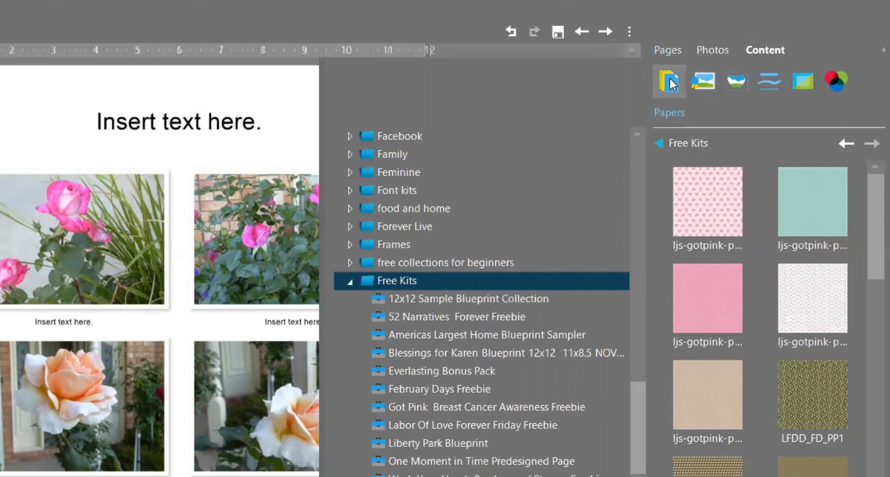
Look through the embellishments and the papers available across the Free Kits category
{"action": "left_click", "coordinate": [702, 81]}
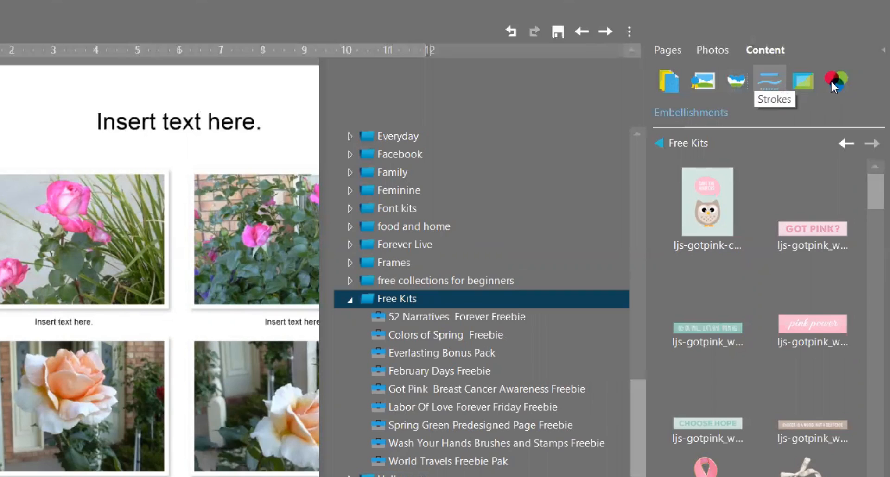
{"action": "left_click", "coordinate": [676, 84]}
{"action": "left_click", "coordinate": [699, 88]}
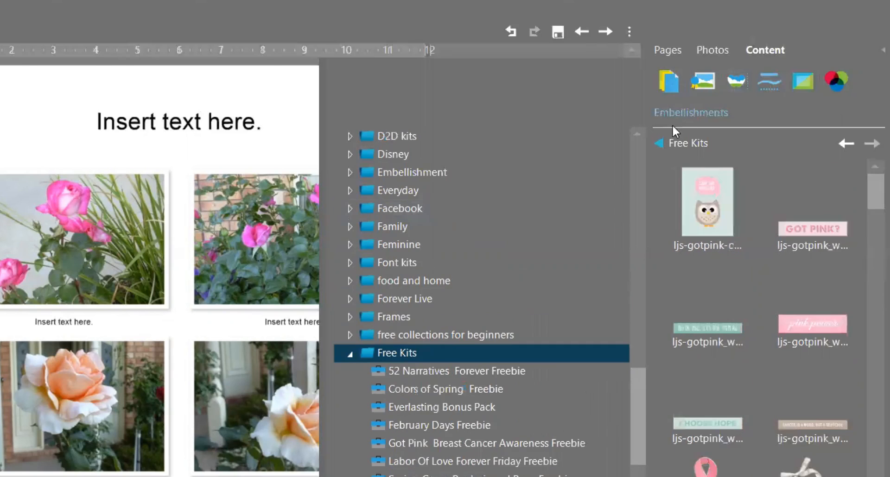
{"action": "left_click", "coordinate": [671, 87]}
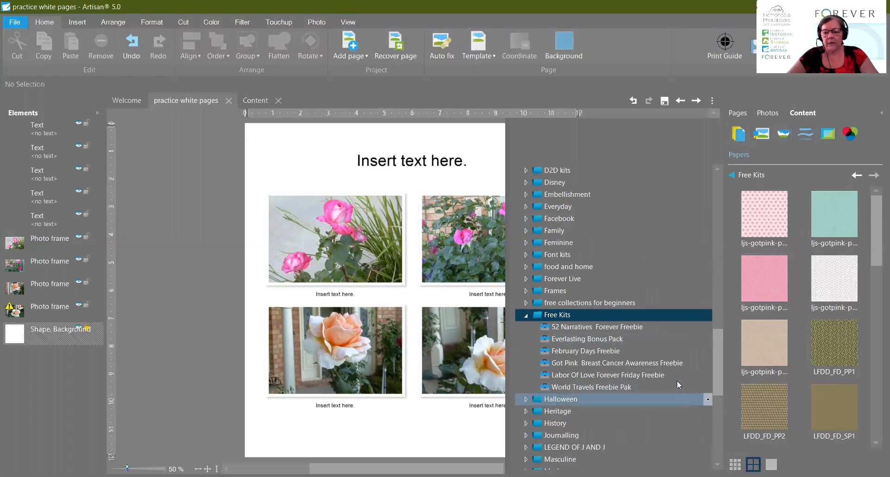
{"action": "scroll", "coordinate": [774, 309], "scroll_direction": "down", "scroll_amount": 4}
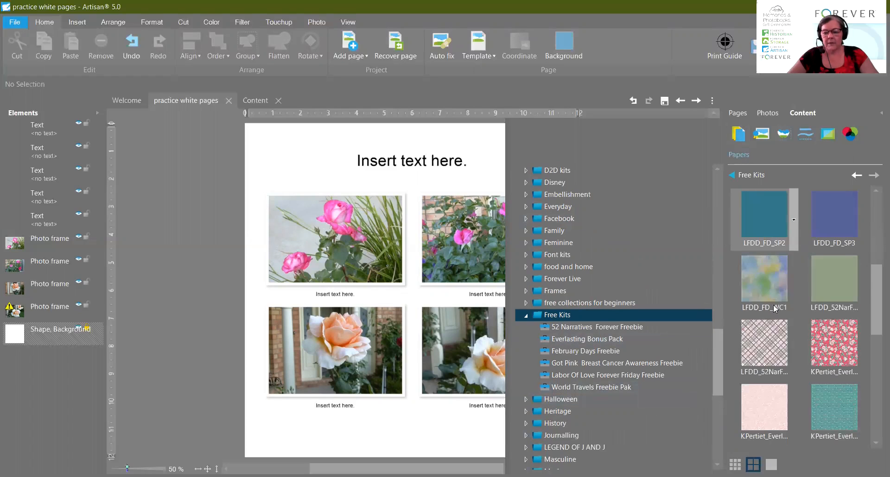
{"action": "scroll", "coordinate": [774, 309], "scroll_direction": "up", "scroll_amount": 2}
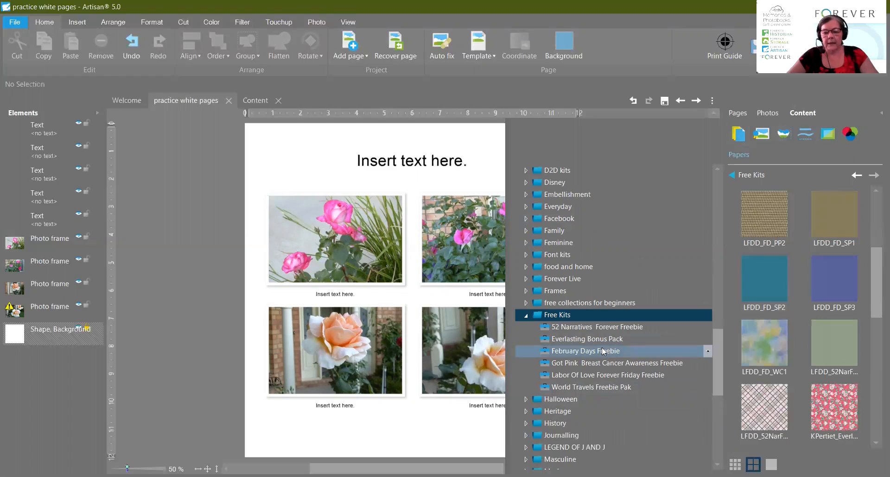
View the Got Pink kit's papers, switch to the 52 Narratives Forever Freebie papers and hide the kit list
{"action": "left_click", "coordinate": [593, 364]}
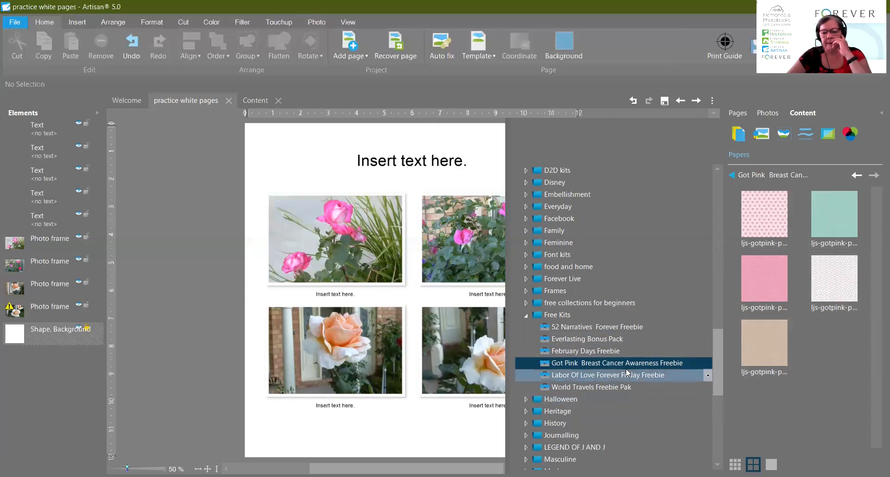
{"action": "left_click", "coordinate": [566, 328]}
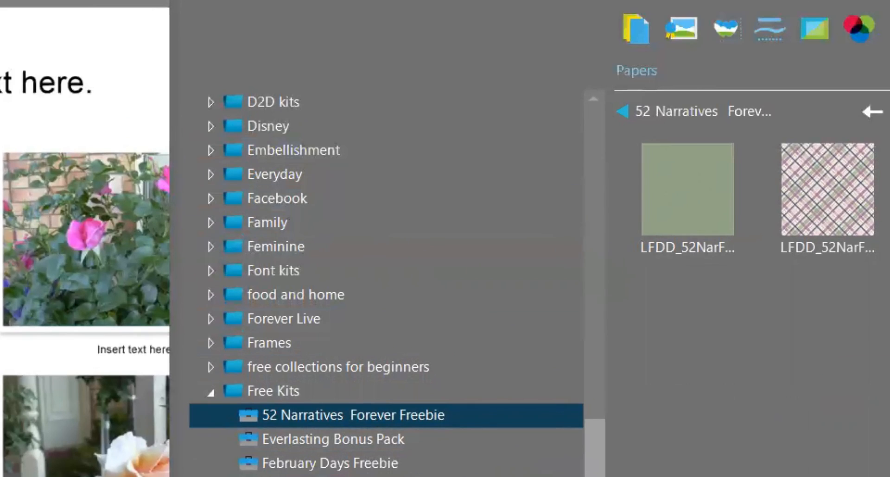
{"action": "left_click", "coordinate": [700, 110]}
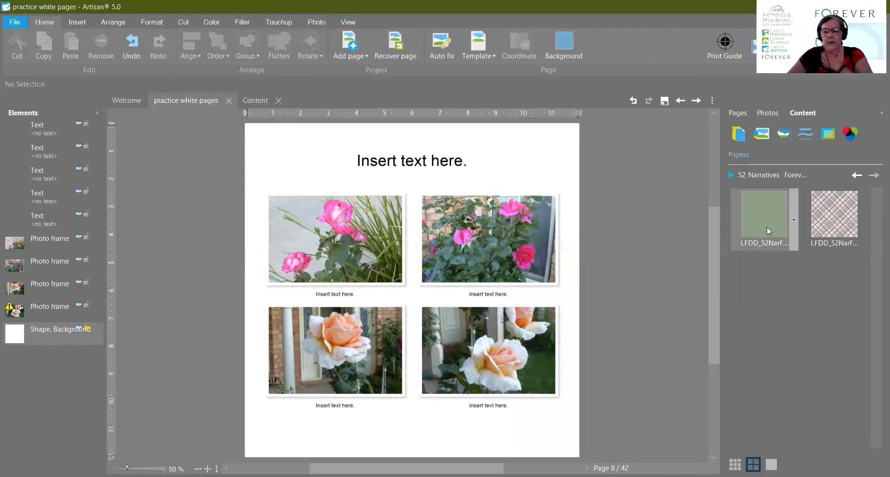
Try to make the plain green 52 Narratives paper the background of page 8
{"action": "left_click", "coordinate": [766, 227]}
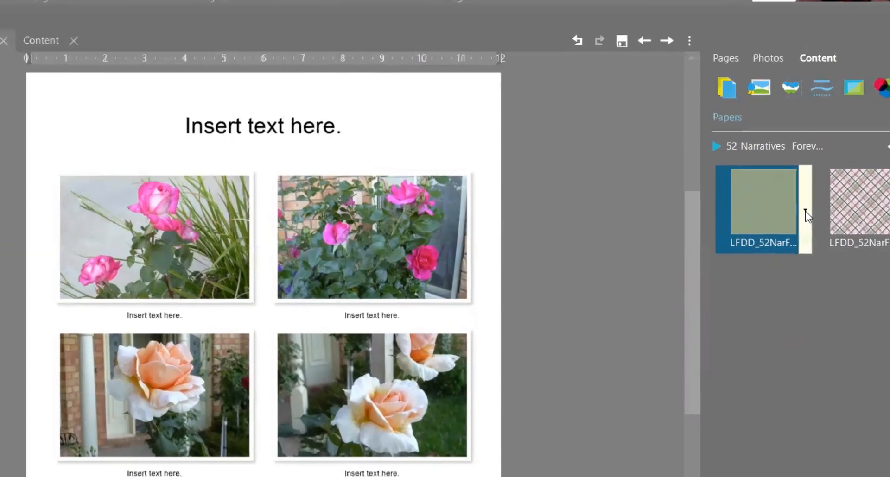
{"action": "left_click", "coordinate": [804, 211]}
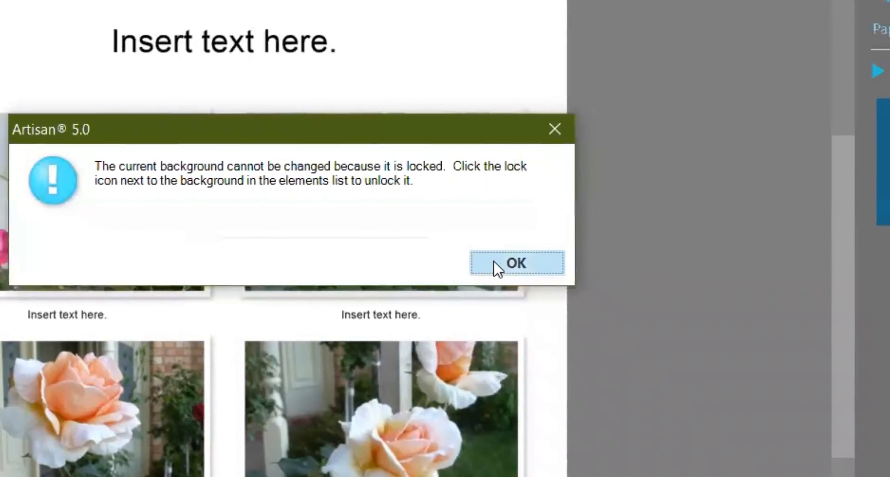
{"action": "left_click", "coordinate": [511, 262]}
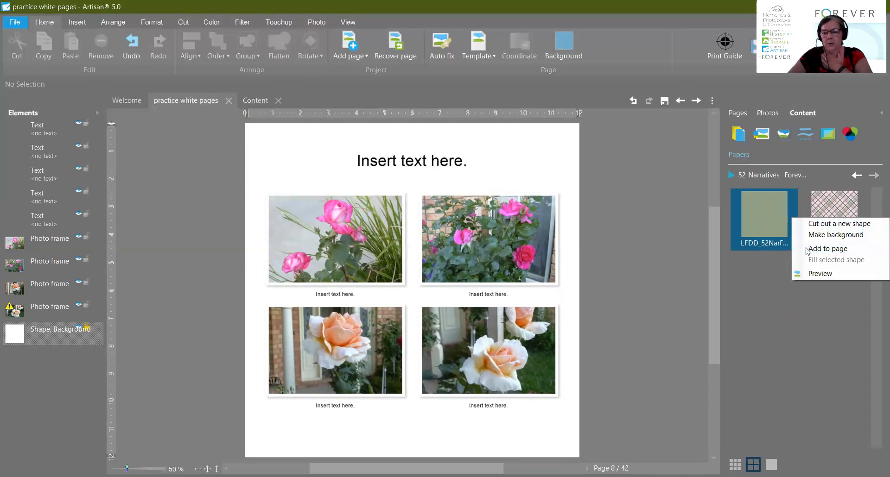
Add the plain green paper to page 8 and move it behind the texts and photo frames, just above the background
{"action": "left_click", "coordinate": [807, 251]}
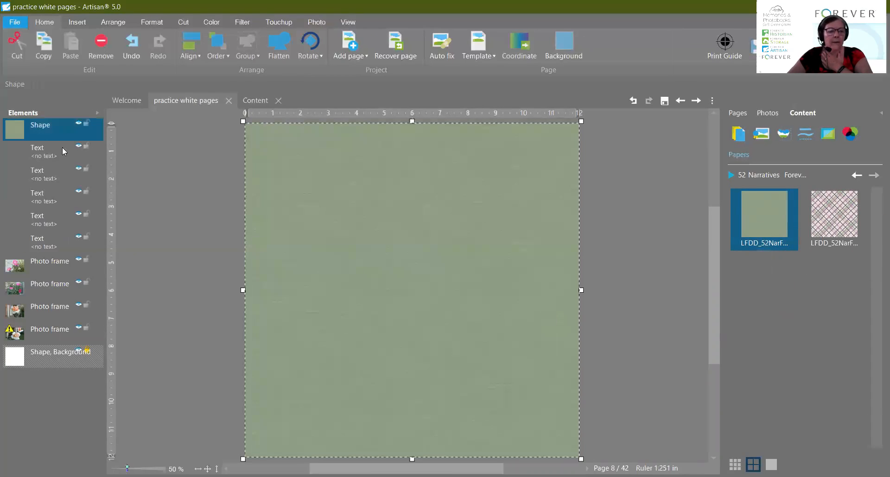
{"action": "left_click_drag", "start_coordinate": [42, 128], "coordinate": [43, 338]}
{"action": "left_click", "coordinate": [618, 230]}
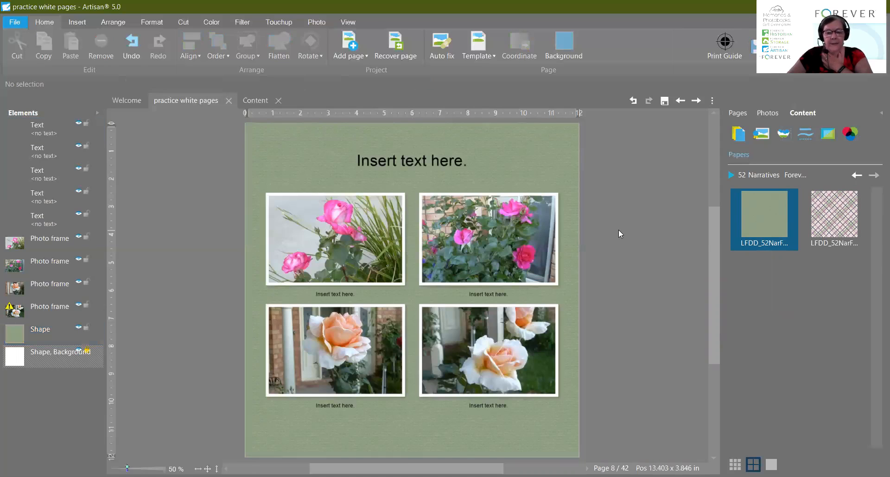
Show the 52 Narratives kit's embellishments and add the berry branch and the purple leaf sprig to the page
{"action": "left_click", "coordinate": [761, 135]}
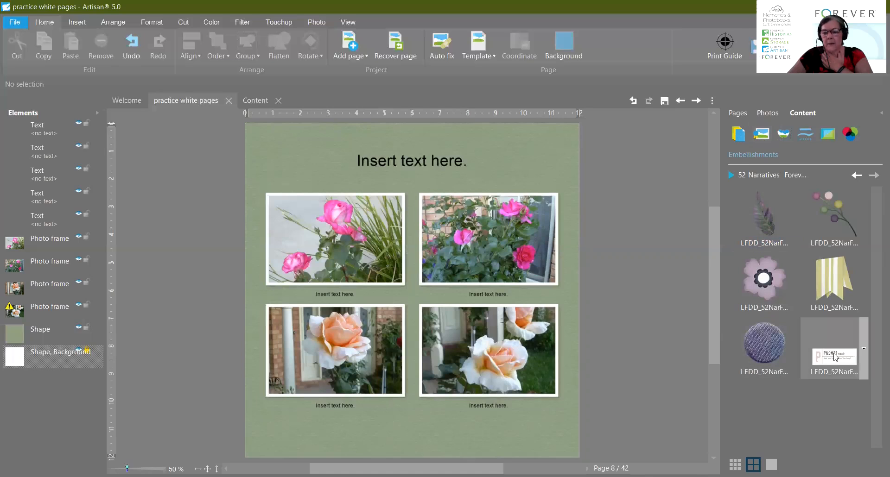
{"action": "mouse_move", "coordinate": [835, 358]}
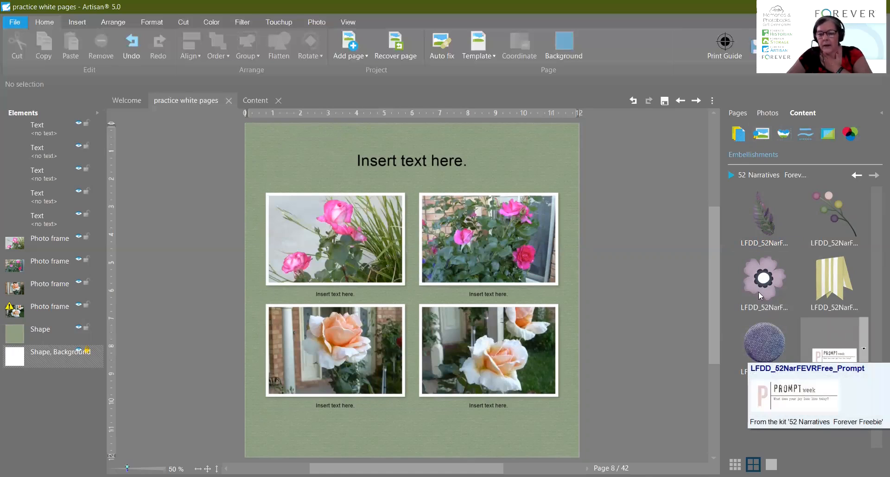
{"action": "left_click", "coordinate": [861, 232]}
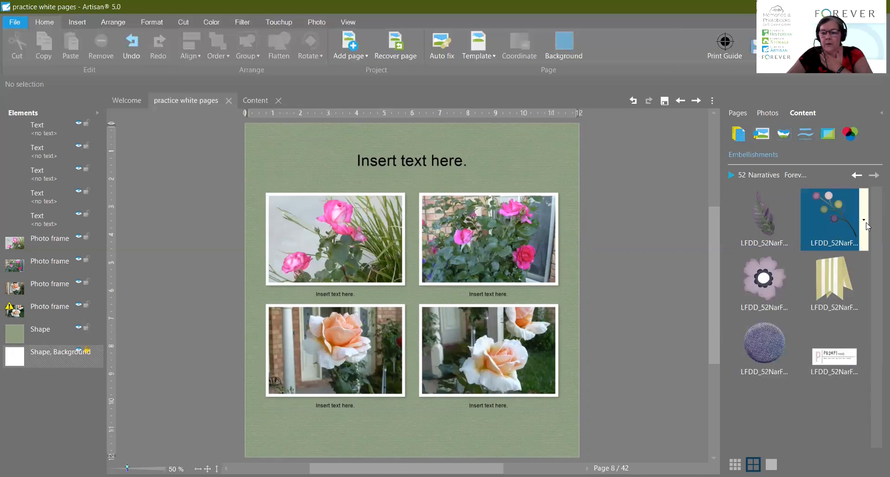
{"action": "left_click", "coordinate": [864, 221]}
{"action": "left_click", "coordinate": [825, 228]}
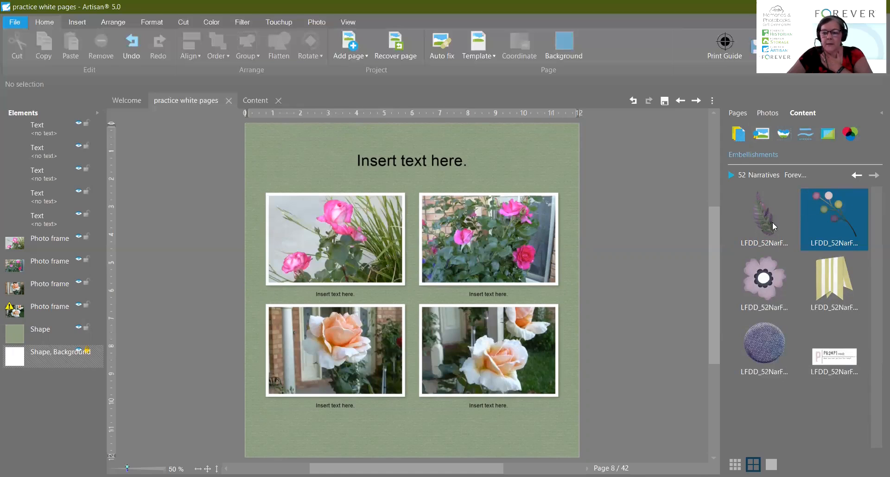
{"action": "left_click", "coordinate": [795, 221]}
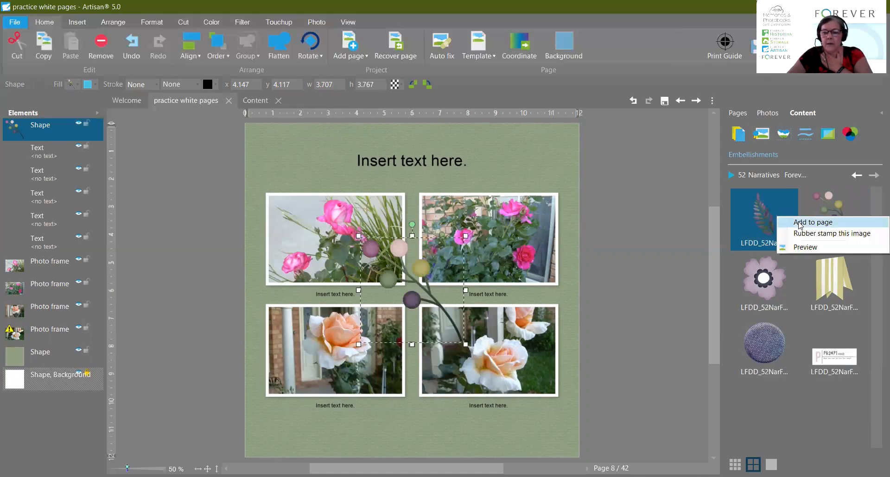
{"action": "left_click", "coordinate": [798, 223]}
Layer the leaf sprig beneath the berry branch, tilt it and move it to the page's lower centre, below the photos
{"action": "left_click_drag", "start_coordinate": [28, 132], "coordinate": [34, 160]}
{"action": "left_click_drag", "start_coordinate": [381, 225], "coordinate": [378, 287]}
{"action": "left_click_drag", "start_coordinate": [463, 252], "coordinate": [342, 364]}
{"action": "left_click_drag", "start_coordinate": [388, 411], "coordinate": [419, 419]}
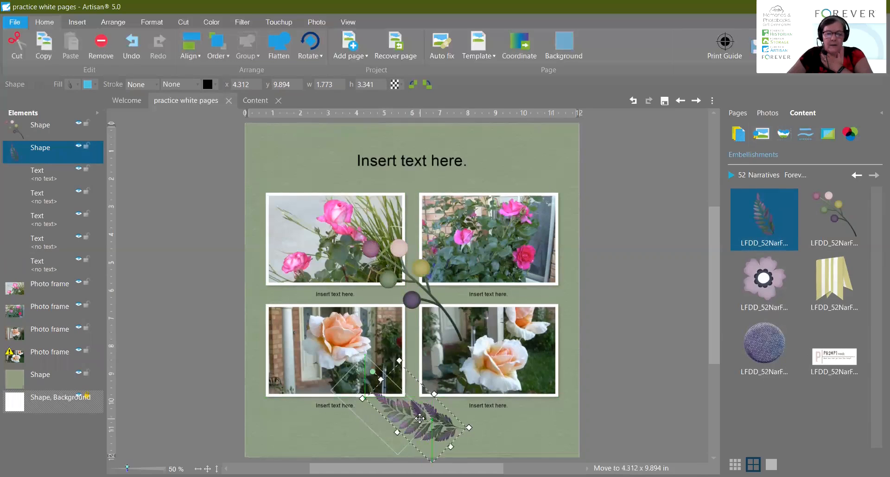
Move the berry branch onto the leaf sprig and shrink it to fit above the page's lower edge
{"action": "left_click_drag", "start_coordinate": [419, 281], "coordinate": [442, 420]}
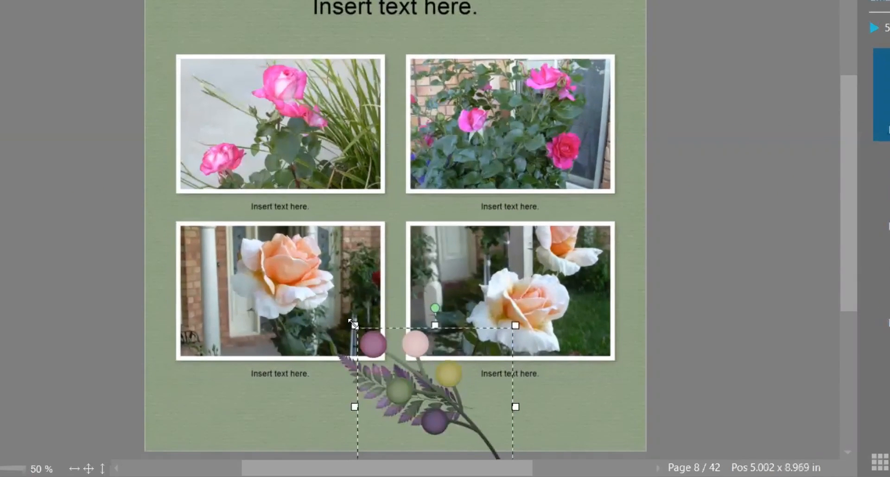
{"action": "left_click_drag", "start_coordinate": [353, 323], "coordinate": [412, 385]}
{"action": "left_click_drag", "start_coordinate": [448, 412], "coordinate": [401, 370]}
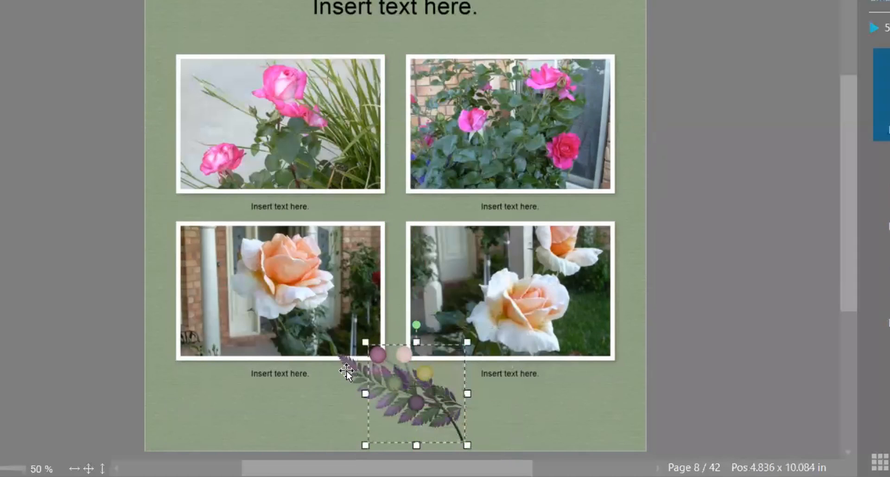
Apply a heavy shadow to the leaf sprig and the berry branch
{"action": "left_click", "coordinate": [346, 370]}
{"action": "left_click", "coordinate": [448, 400]}
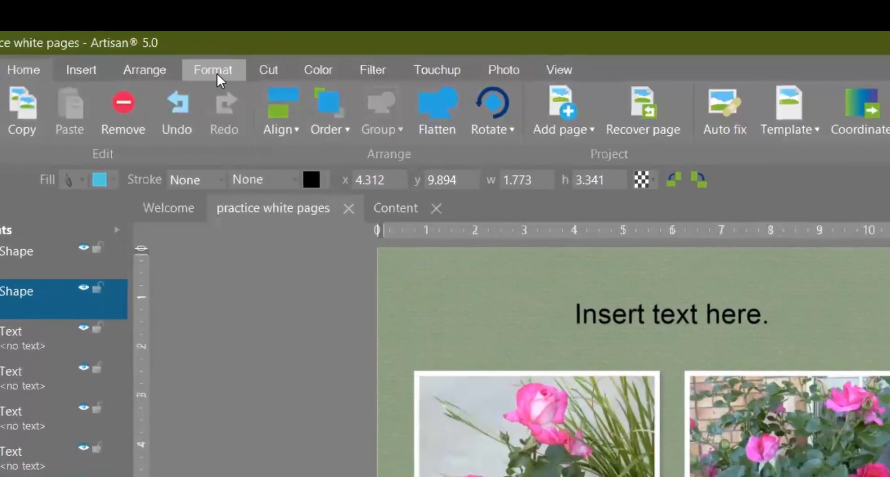
{"action": "left_click", "coordinate": [216, 72]}
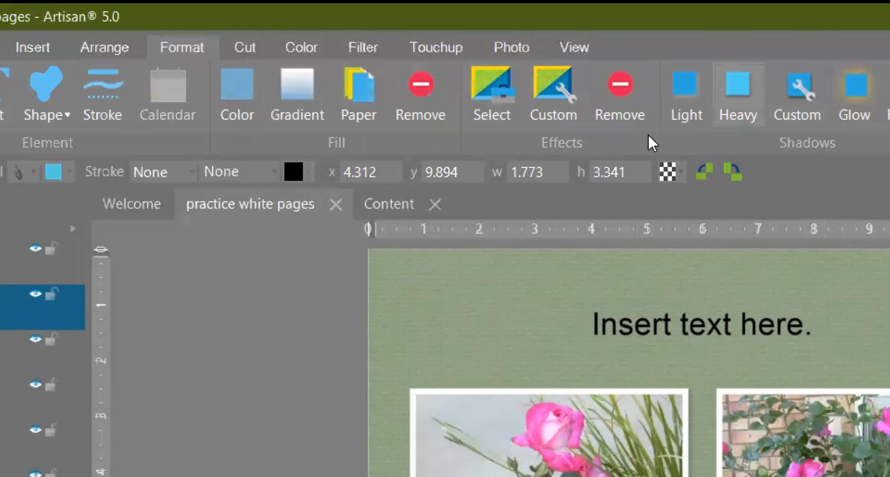
{"action": "left_click", "coordinate": [714, 476]}
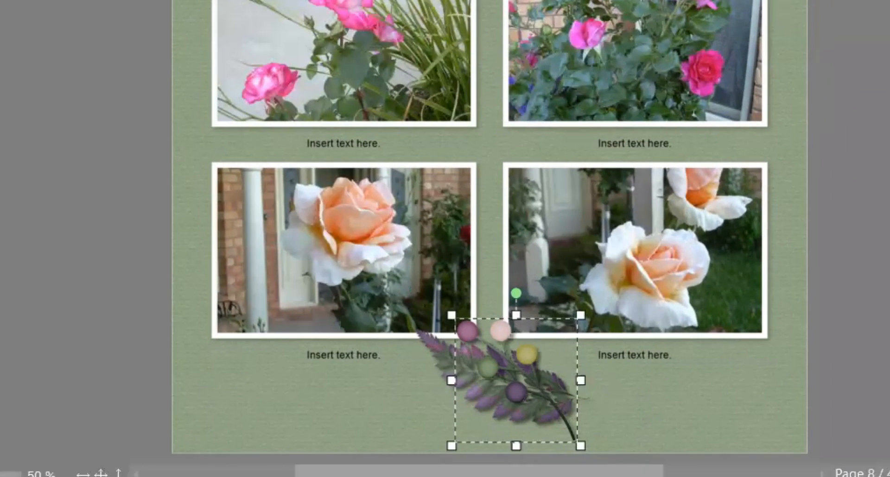
{"action": "left_click", "coordinate": [577, 396]}
Reposition the berry branch over the leaf sprig, enlarge it slightly, deselect it and show the project's pages
{"action": "left_click_drag", "start_coordinate": [505, 361], "coordinate": [556, 378]}
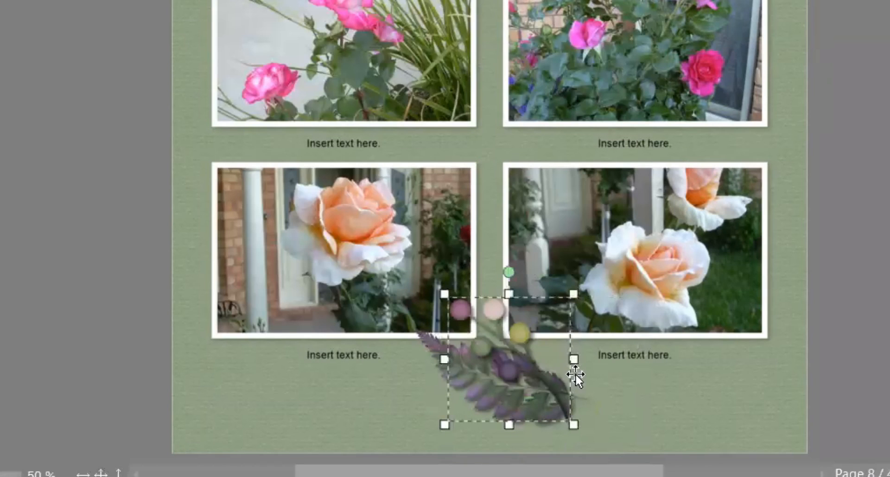
{"action": "left_click_drag", "start_coordinate": [571, 427], "coordinate": [592, 444]}
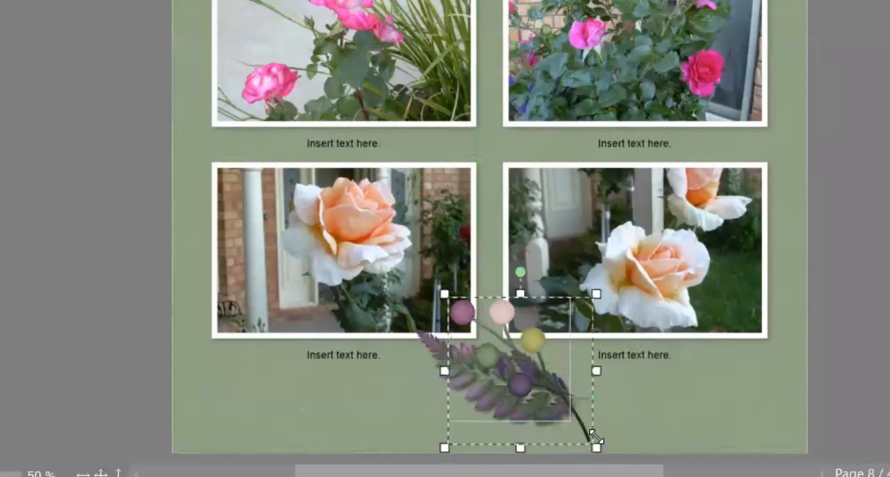
{"action": "left_click", "coordinate": [521, 342]}
{"action": "left_click_drag", "start_coordinate": [501, 313], "coordinate": [490, 314]}
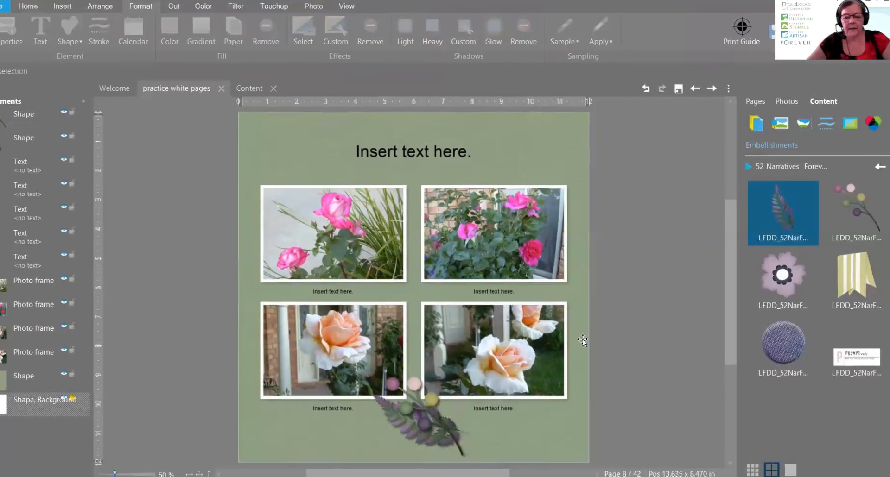
{"action": "left_click", "coordinate": [640, 218]}
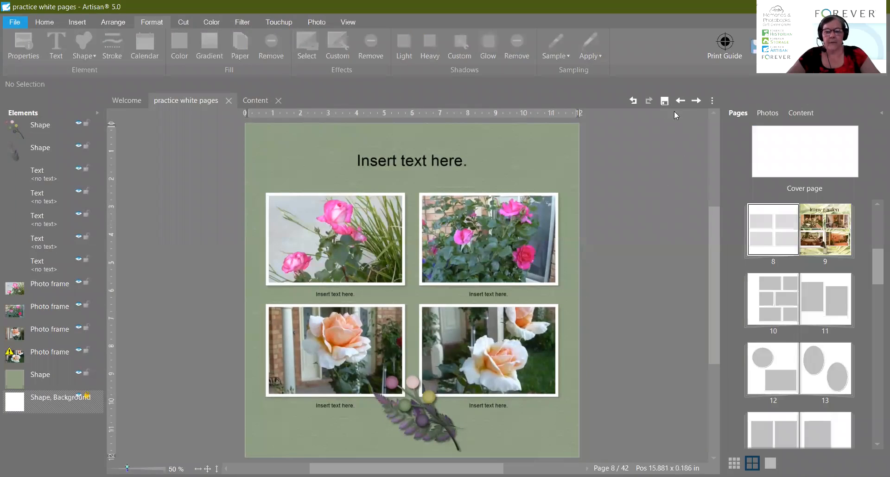
Save the project and open page 9
{"action": "left_click", "coordinate": [664, 100]}
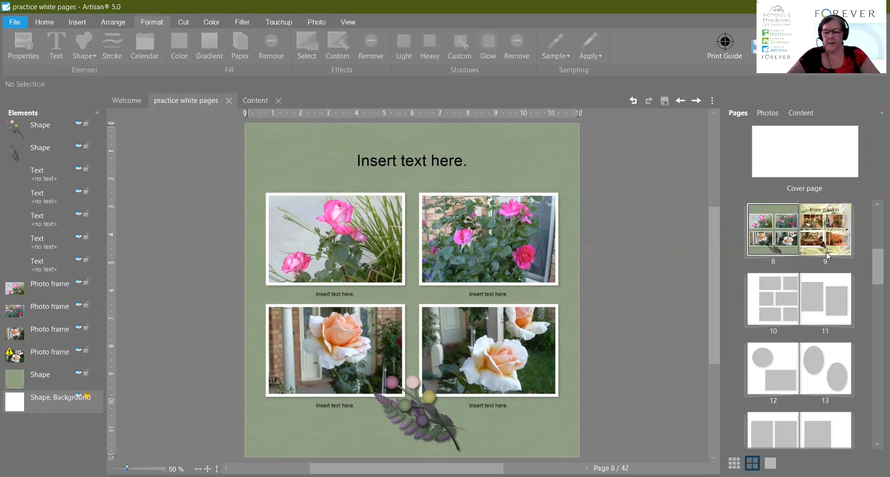
{"action": "left_click", "coordinate": [819, 236]}
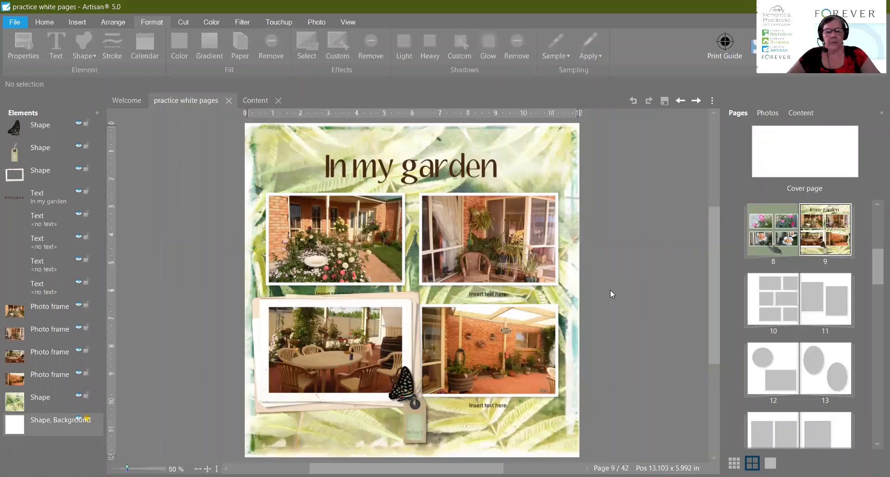
Insert five blank pages before the project's last page, page 42
{"action": "key", "text": "End"}
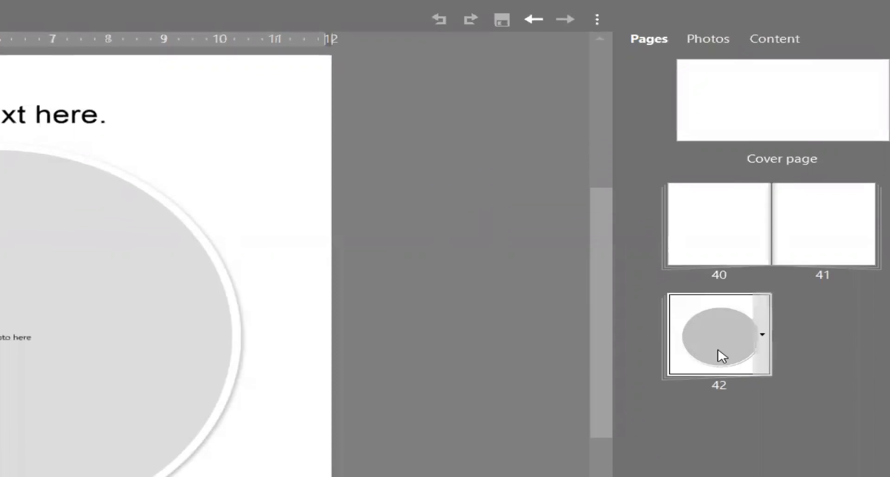
{"action": "left_click", "coordinate": [762, 336]}
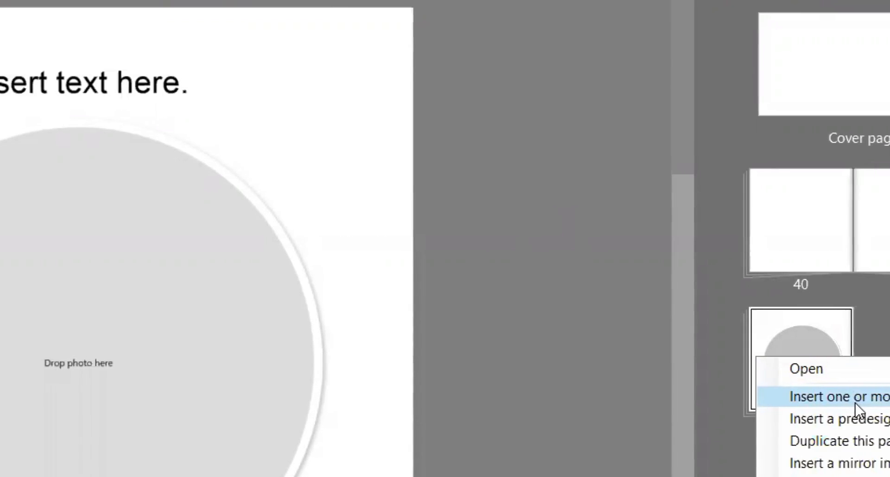
{"action": "left_click", "coordinate": [883, 396]}
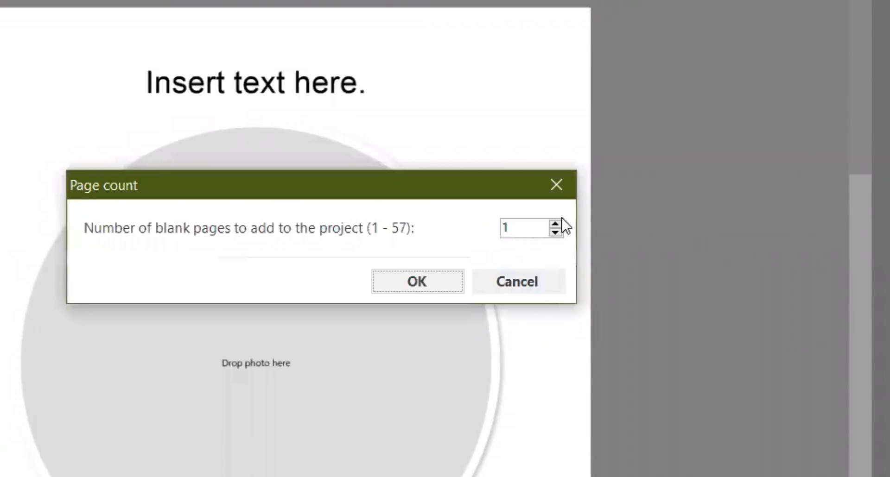
{"action": "left_click", "coordinate": [629, 223]}
{"action": "left_click", "coordinate": [630, 224]}
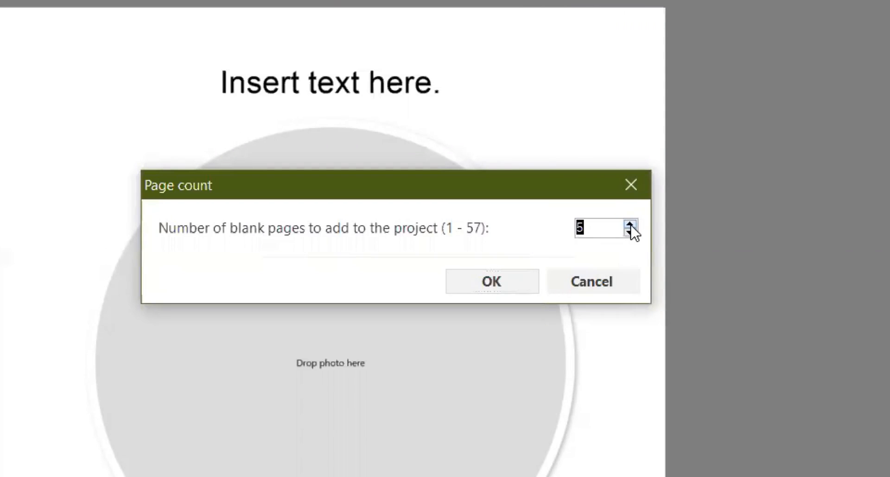
{"action": "left_click", "coordinate": [489, 284]}
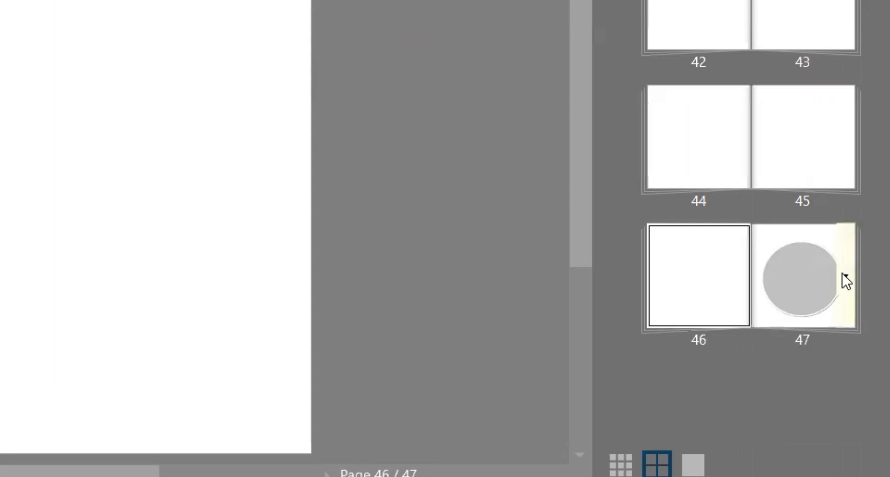
Start inserting a predesigned page at page 47, using the 12x12 Sample Blueprint Collection as its theme
{"action": "right_click", "coordinate": [842, 280]}
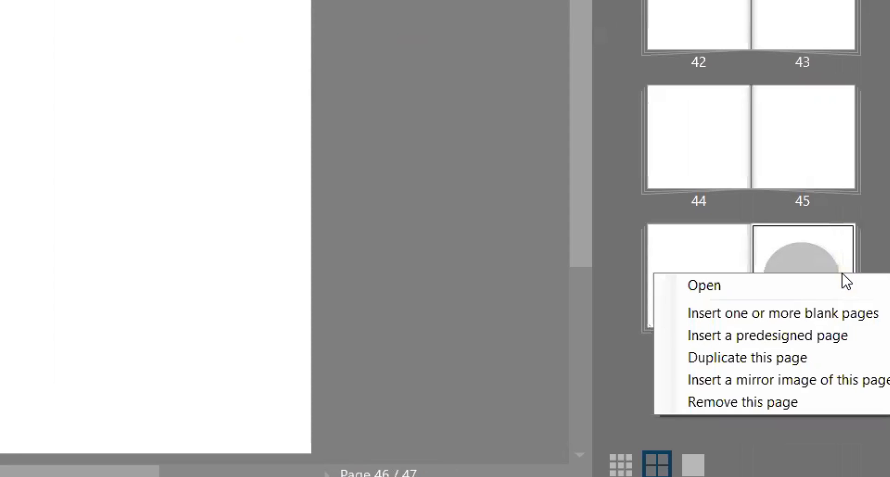
{"action": "left_click", "coordinate": [786, 341]}
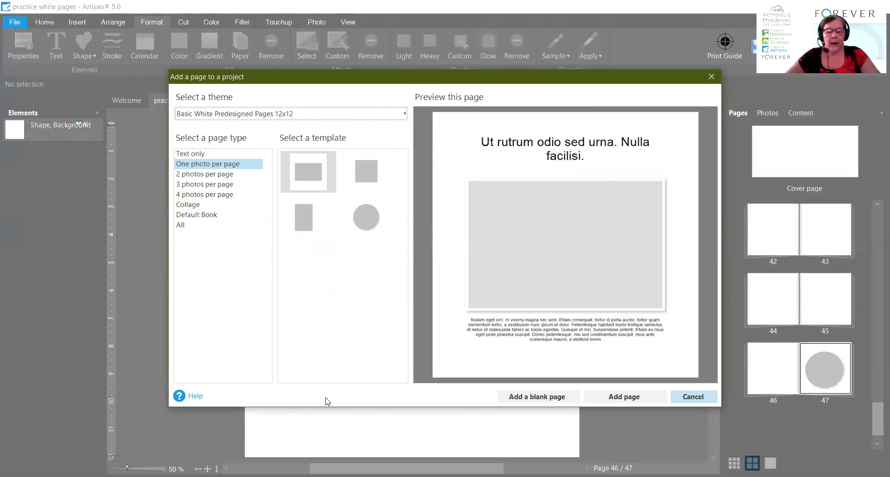
{"action": "left_click", "coordinate": [299, 115]}
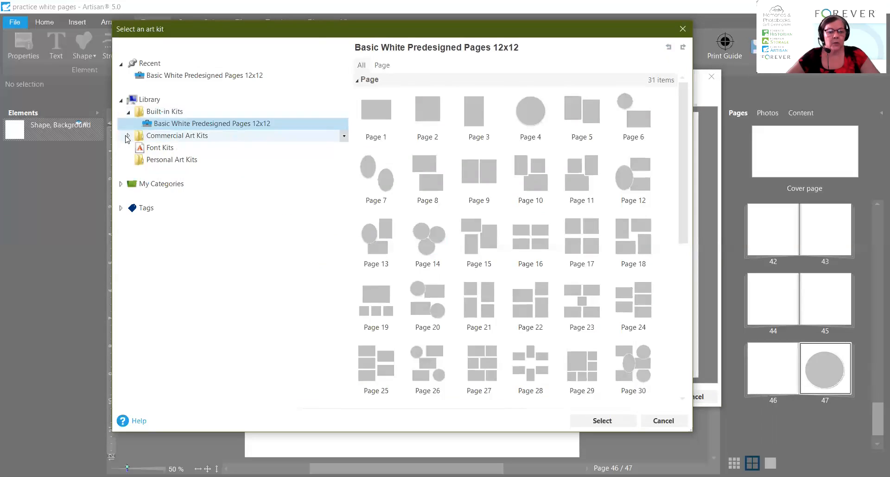
{"action": "left_click", "coordinate": [127, 137]}
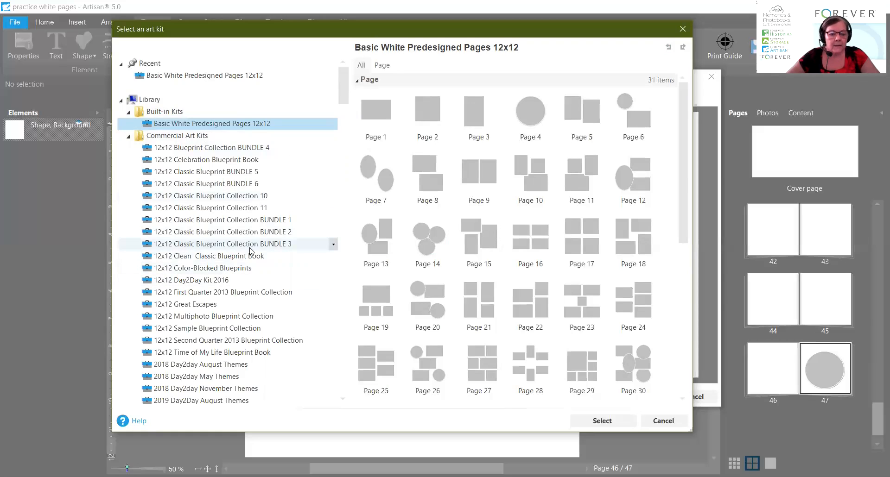
{"action": "left_click", "coordinate": [245, 329]}
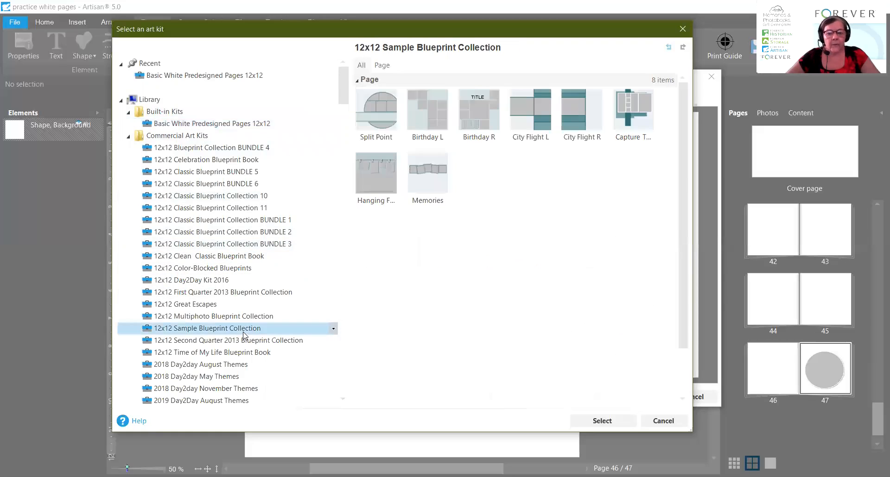
{"action": "left_click", "coordinate": [602, 422]}
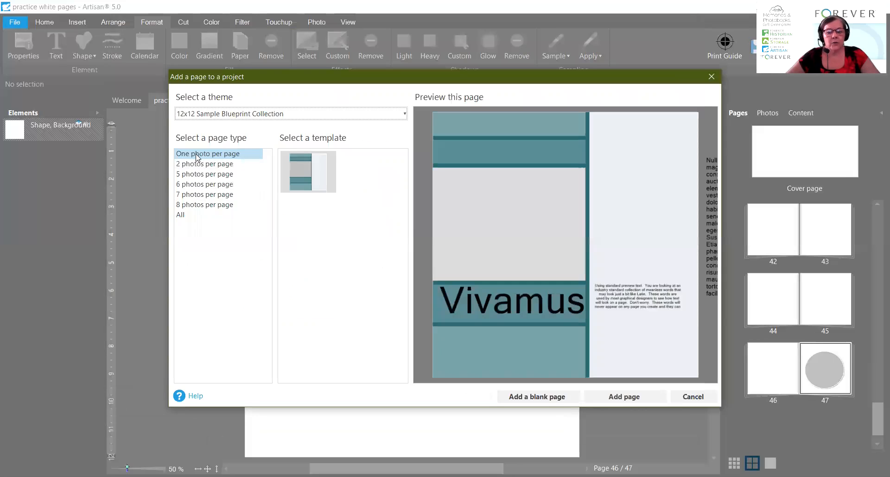
Preview the collection's templates by photo count and add the one with 2 photos per page
{"action": "left_click", "coordinate": [198, 166]}
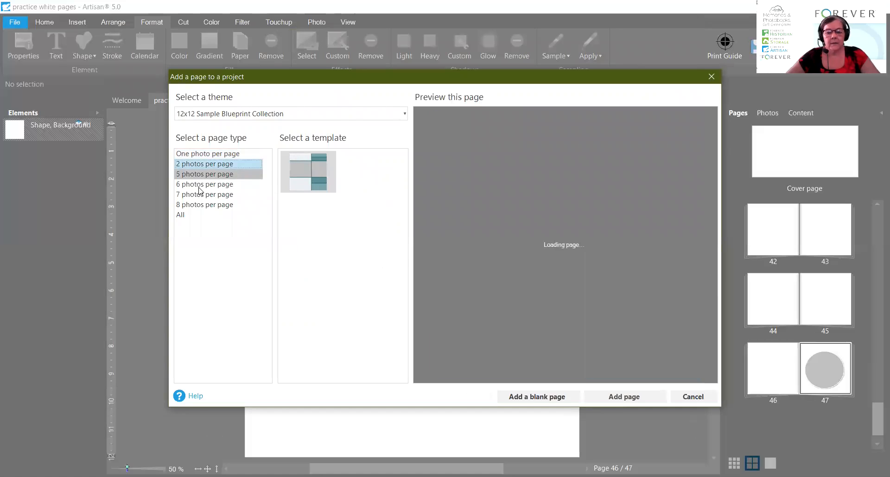
{"action": "left_click", "coordinate": [199, 176]}
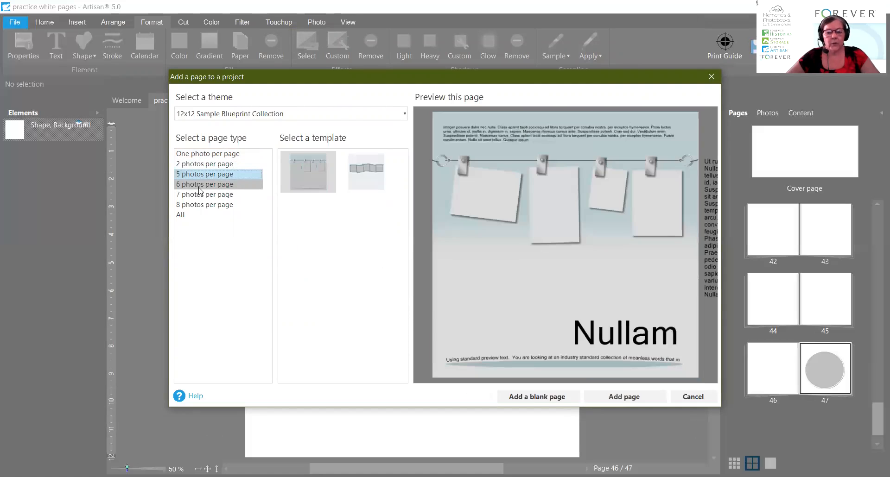
{"action": "left_click", "coordinate": [200, 204]}
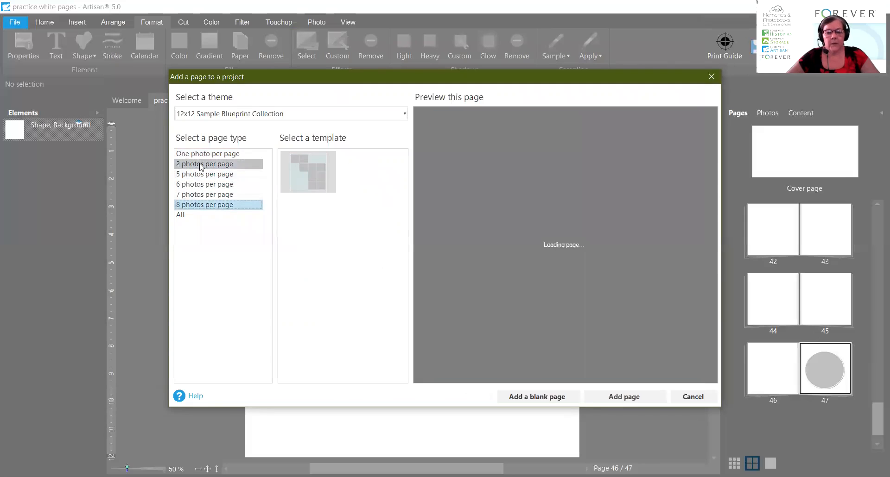
{"action": "left_click", "coordinate": [200, 165]}
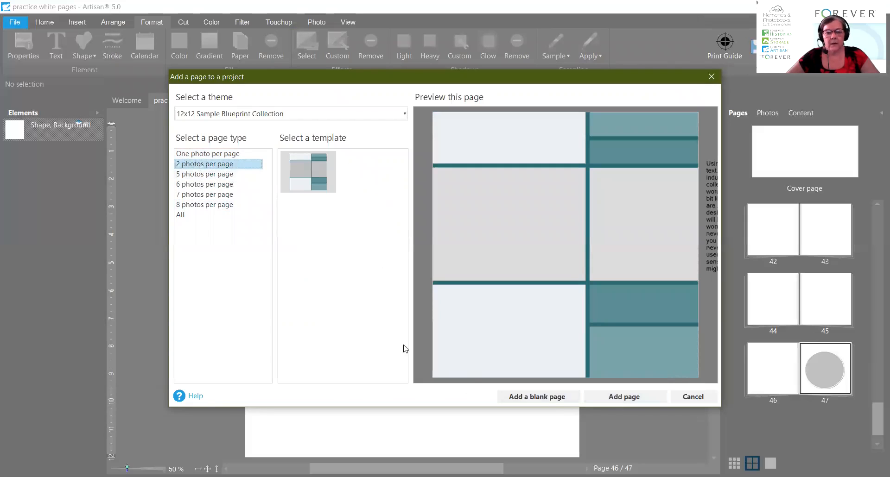
{"action": "left_click", "coordinate": [631, 399]}
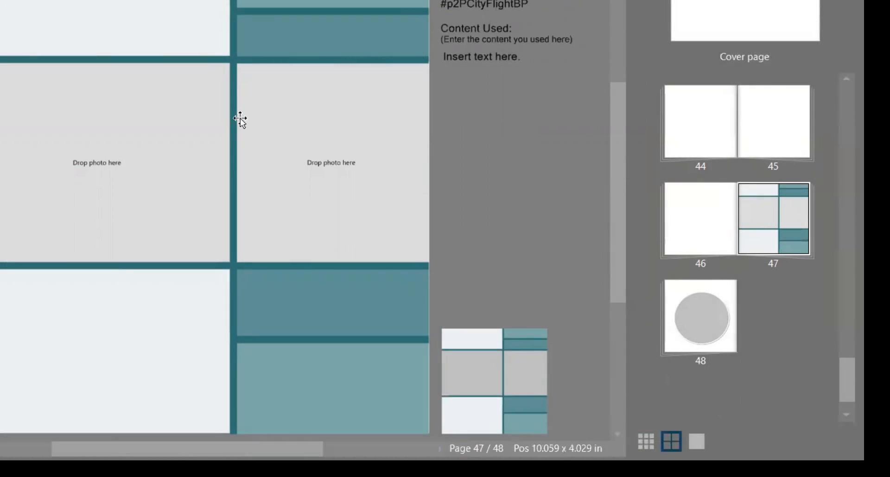
Move the new two-photo blueprint page forward in the project to the page 21 position
{"action": "left_click_drag", "start_coordinate": [763, 233], "coordinate": [761, 148]}
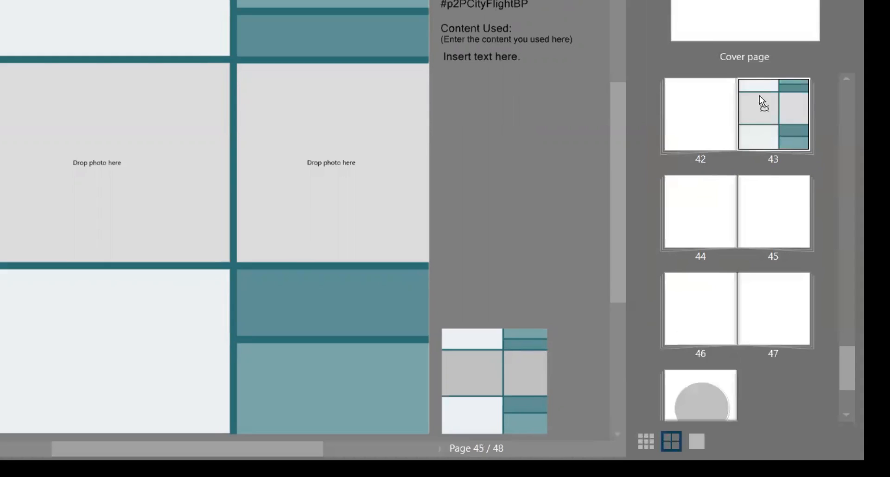
{"action": "left_click_drag", "start_coordinate": [759, 96], "coordinate": [754, 68]}
{"action": "left_click_drag", "start_coordinate": [750, 96], "coordinate": [746, 133]}
{"action": "left_click_drag", "start_coordinate": [745, 102], "coordinate": [746, 237]}
{"action": "left_click_drag", "start_coordinate": [744, 288], "coordinate": [744, 292]}
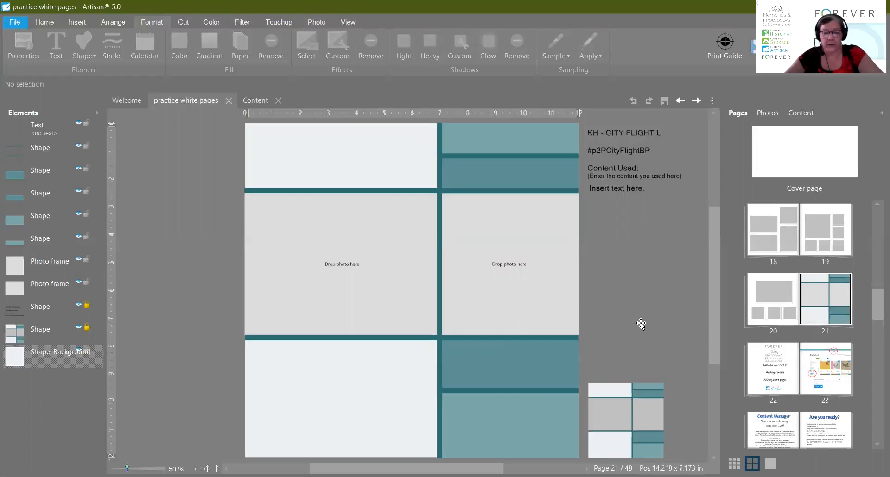
Browse the project's unused photos, then list the photos already used instead
{"action": "left_click", "coordinate": [769, 113]}
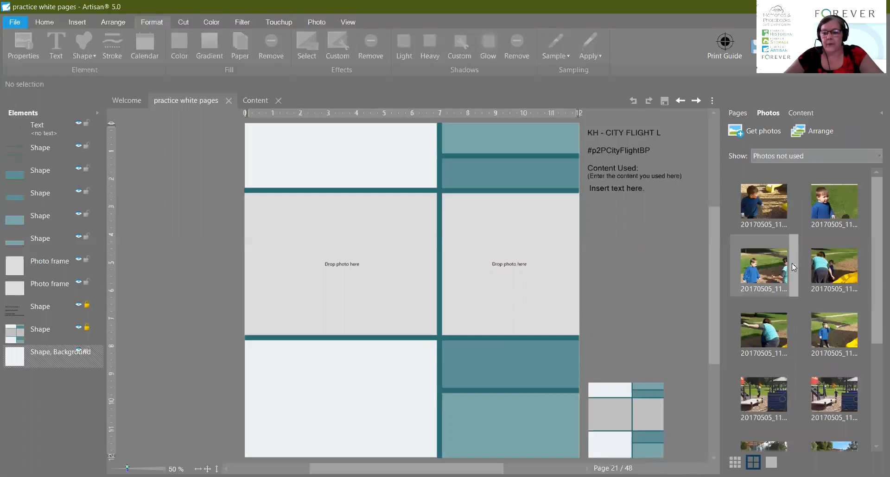
{"action": "scroll", "coordinate": [827, 288], "scroll_direction": "down", "scroll_amount": 5}
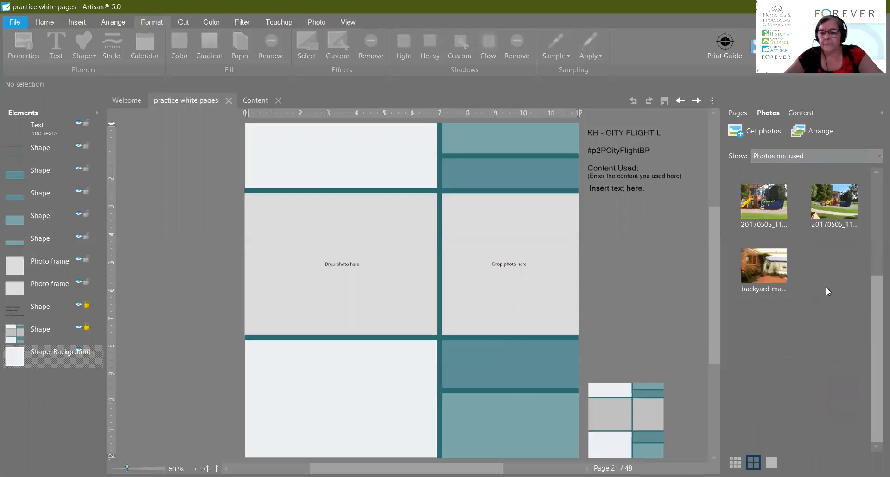
{"action": "scroll", "coordinate": [823, 287], "scroll_direction": "up", "scroll_amount": 1}
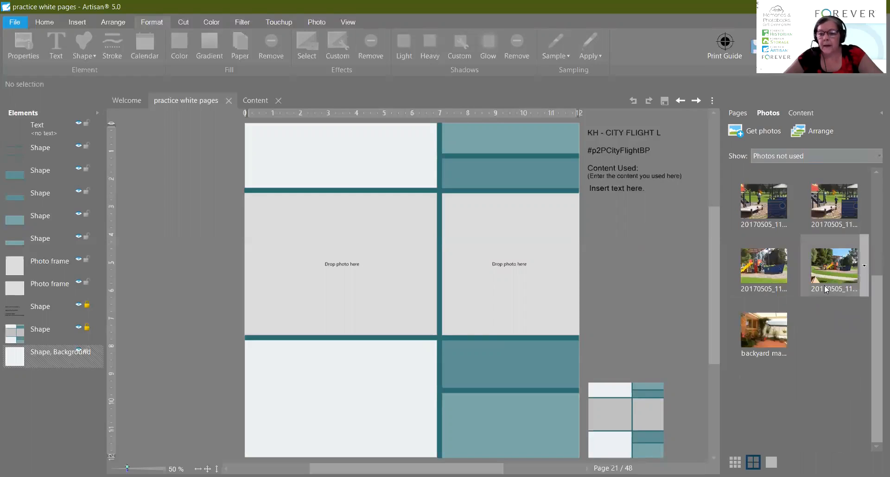
{"action": "scroll", "coordinate": [839, 259], "scroll_direction": "up", "scroll_amount": 2}
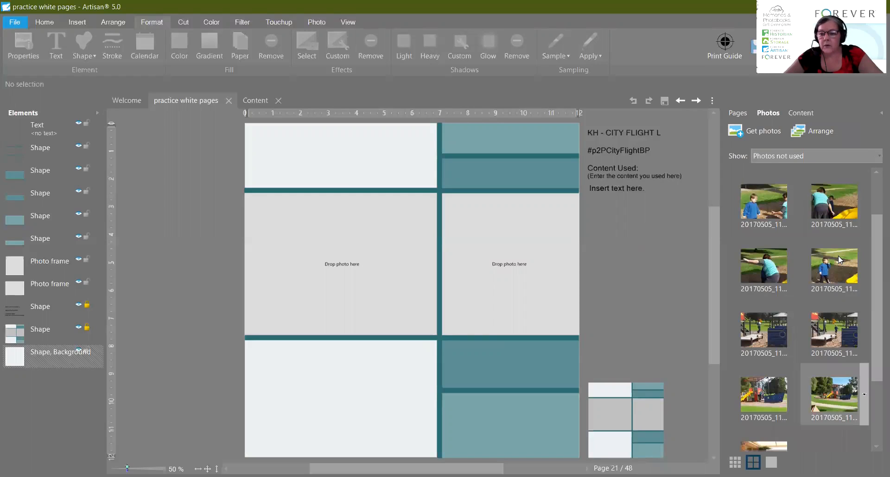
{"action": "scroll", "coordinate": [837, 256], "scroll_direction": "up", "scroll_amount": 1}
{"action": "left_click", "coordinate": [796, 156]}
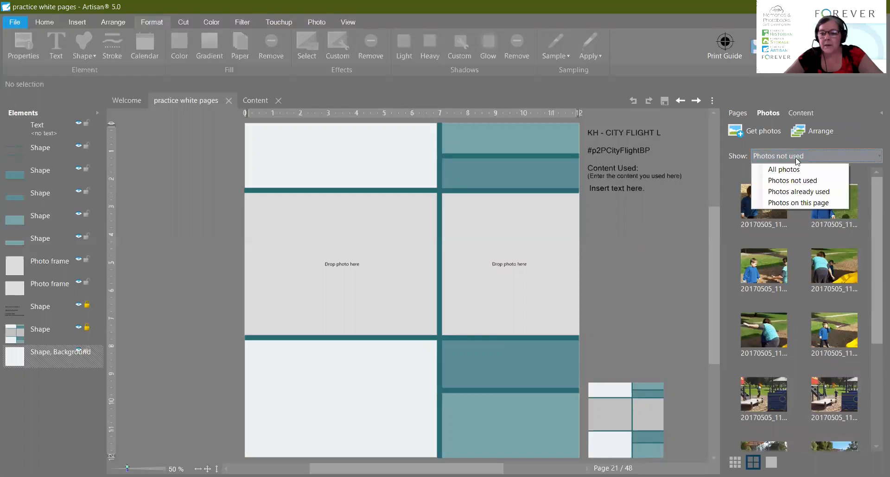
{"action": "left_click", "coordinate": [785, 197]}
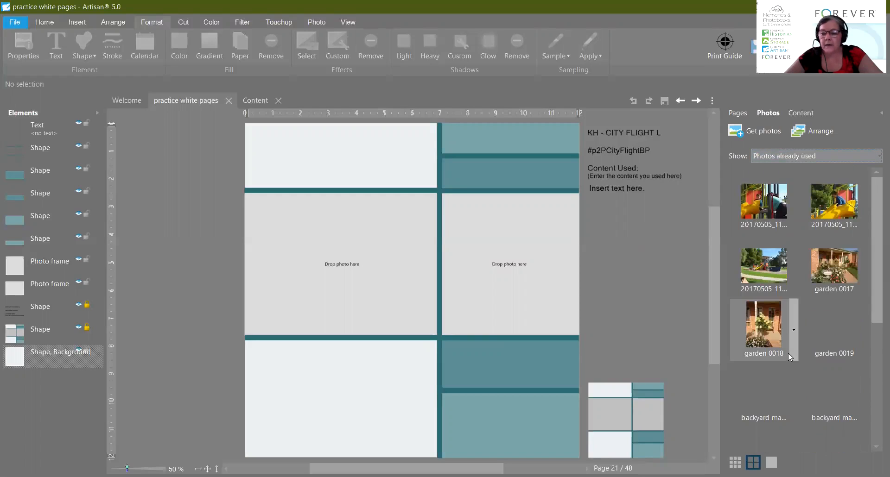
Place garden 0017 in the page's large photo frame and garden 0018 in the smaller frame beside it
{"action": "left_click_drag", "start_coordinate": [841, 272], "coordinate": [357, 283]}
{"action": "left_click_drag", "start_coordinate": [524, 294], "coordinate": [524, 294]}
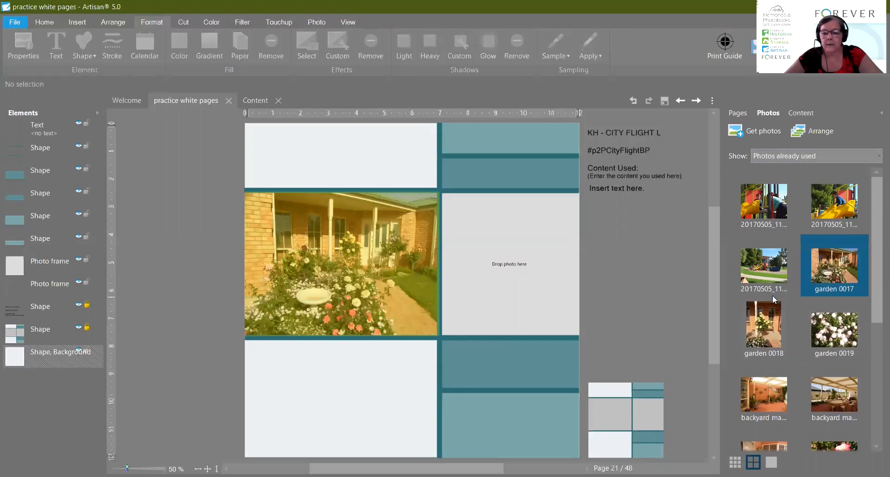
{"action": "left_click_drag", "start_coordinate": [769, 331], "coordinate": [512, 268]}
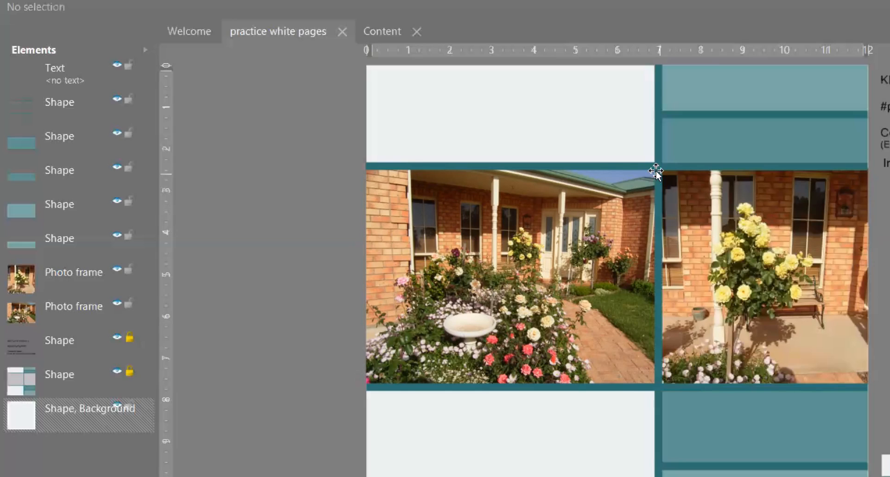
Select the page's background, locked shapes, photo frame and teal blocks in turn to identify each, ending on the light teal block along the upper edge
{"action": "left_click", "coordinate": [578, 123]}
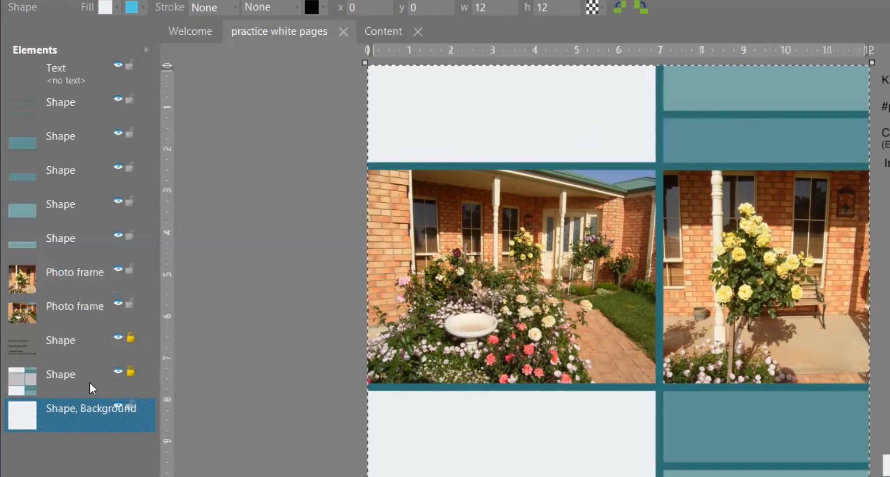
{"action": "left_click", "coordinate": [62, 376]}
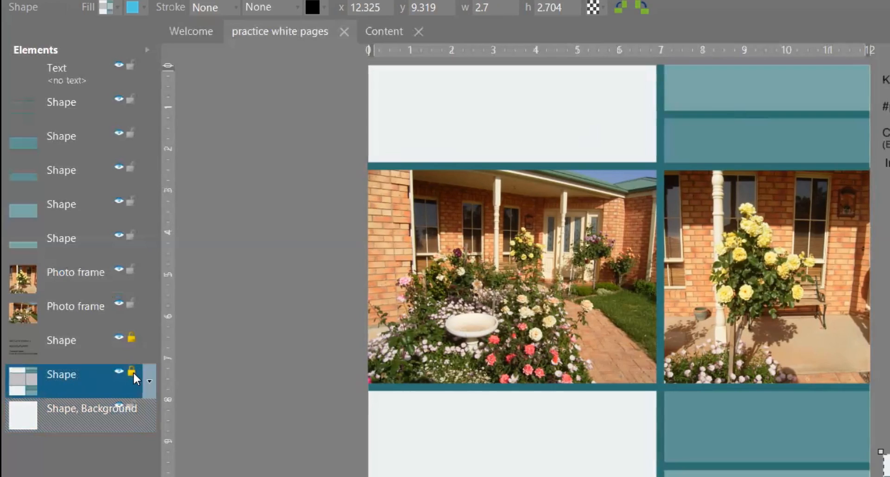
{"action": "left_click", "coordinate": [68, 345]}
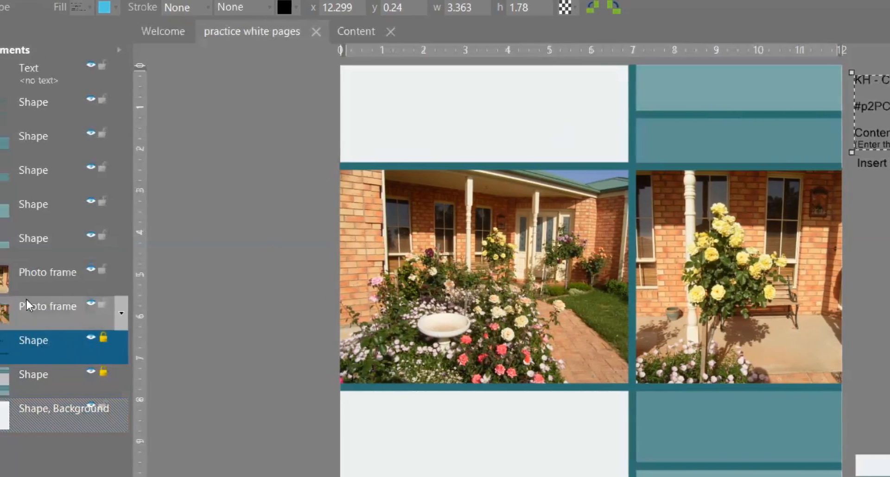
{"action": "left_click", "coordinate": [55, 304]}
{"action": "left_click", "coordinate": [57, 276]}
{"action": "left_click", "coordinate": [52, 249]}
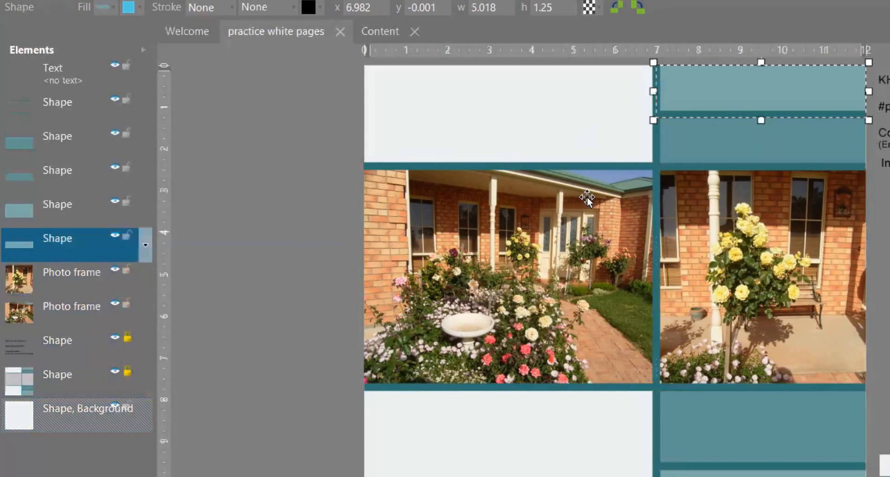
{"action": "left_click", "coordinate": [55, 204]}
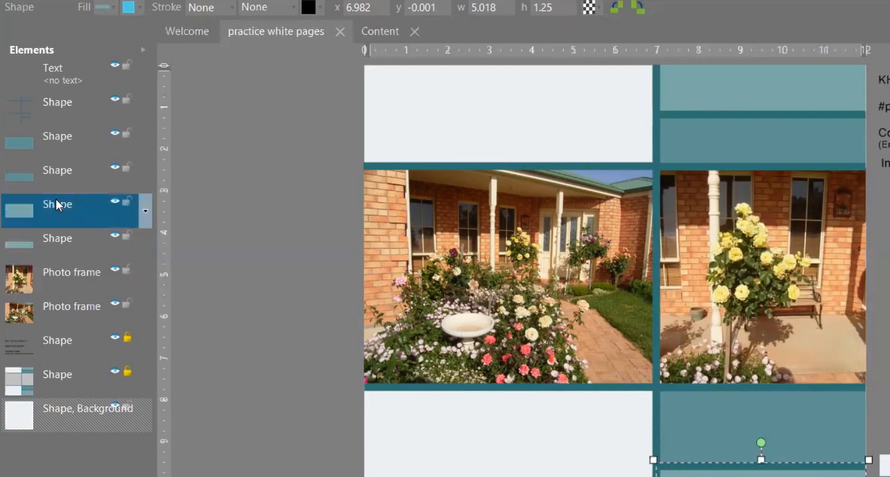
{"action": "left_click", "coordinate": [52, 176]}
{"action": "left_click", "coordinate": [52, 148]}
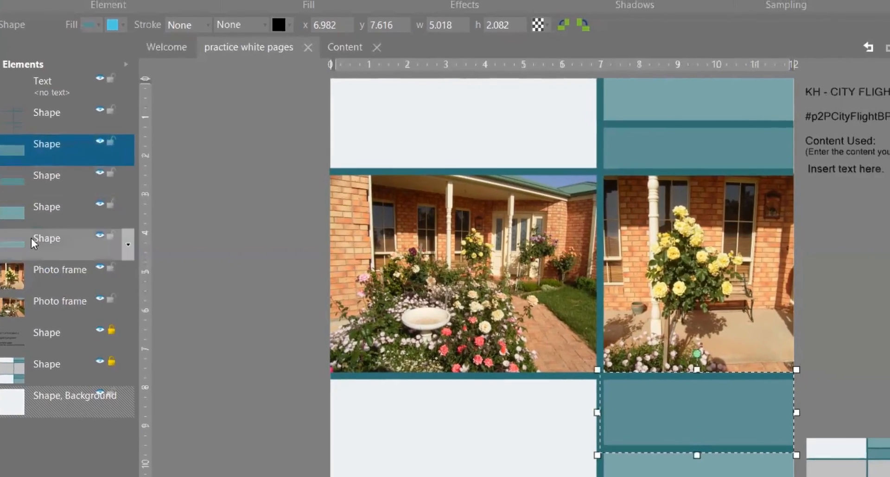
{"action": "left_click", "coordinate": [49, 243]}
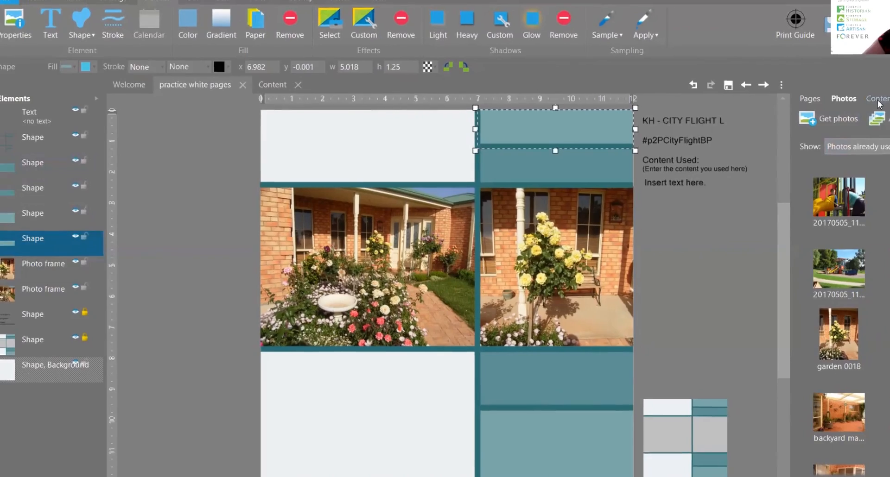
Show the papers of the February Days Freebie kit from the Free Kits category
{"action": "left_click", "coordinate": [854, 106]}
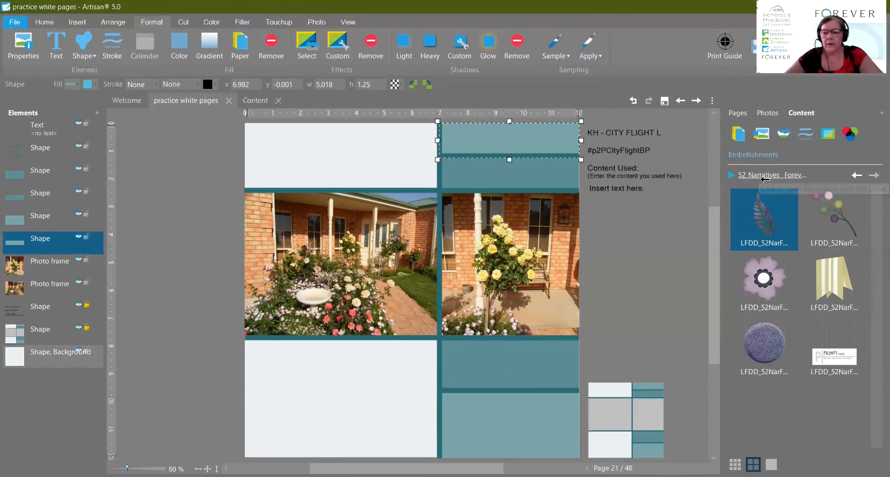
{"action": "left_click", "coordinate": [812, 175]}
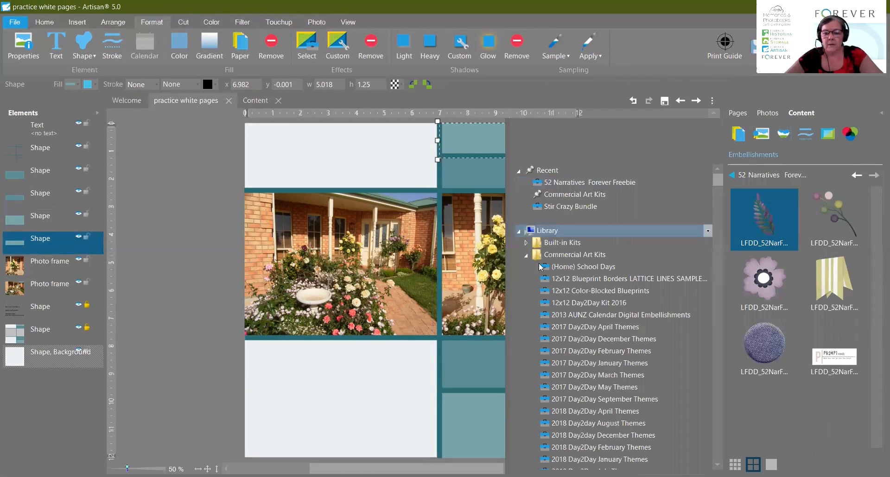
{"action": "left_click", "coordinate": [526, 254]}
{"action": "scroll", "coordinate": [565, 319], "scroll_direction": "down", "scroll_amount": 10}
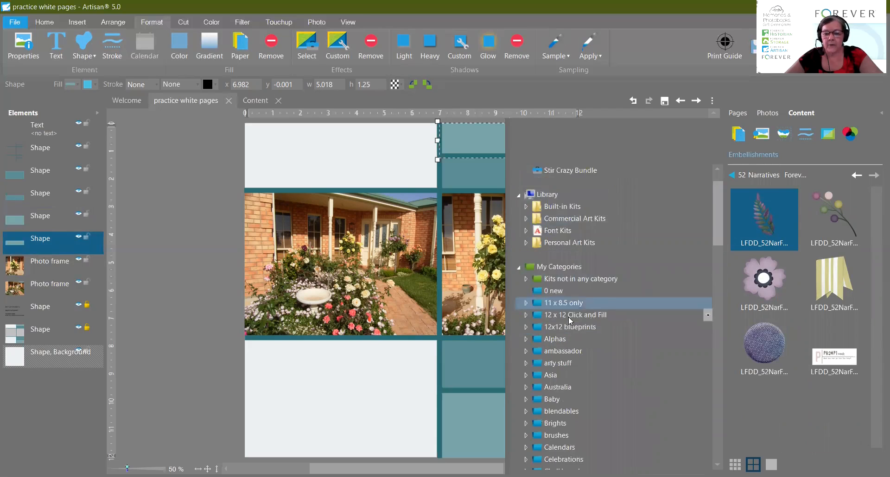
{"action": "scroll", "coordinate": [598, 296], "scroll_direction": "down", "scroll_amount": 1}
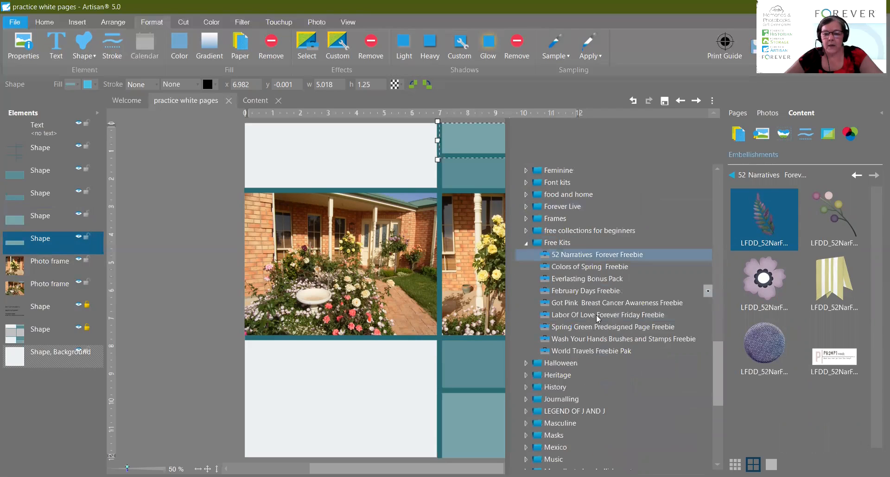
{"action": "left_click", "coordinate": [590, 292]}
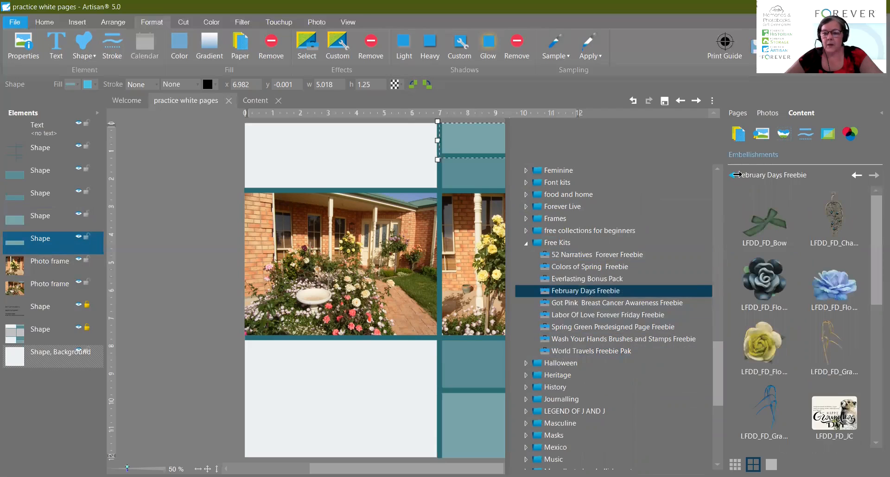
{"action": "left_click", "coordinate": [740, 134]}
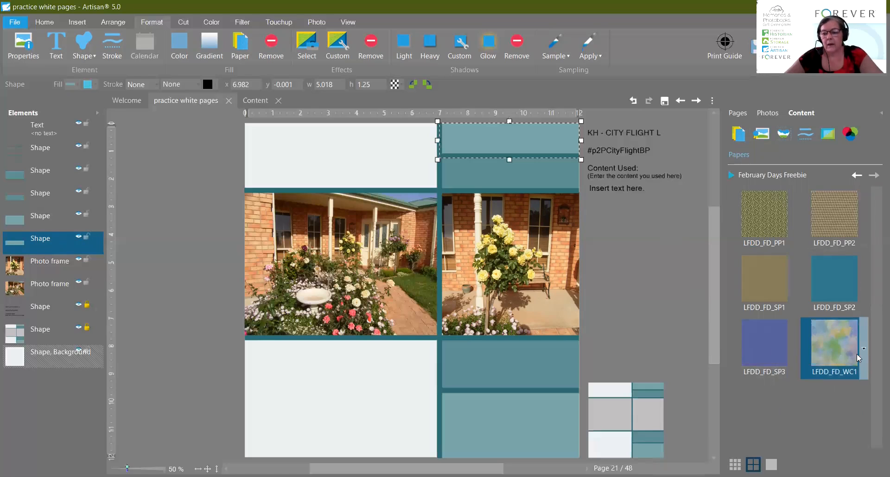
Make the LFDD_FD_WC1 watercolor paper the background of page 21
{"action": "mouse_move", "coordinate": [868, 356]}
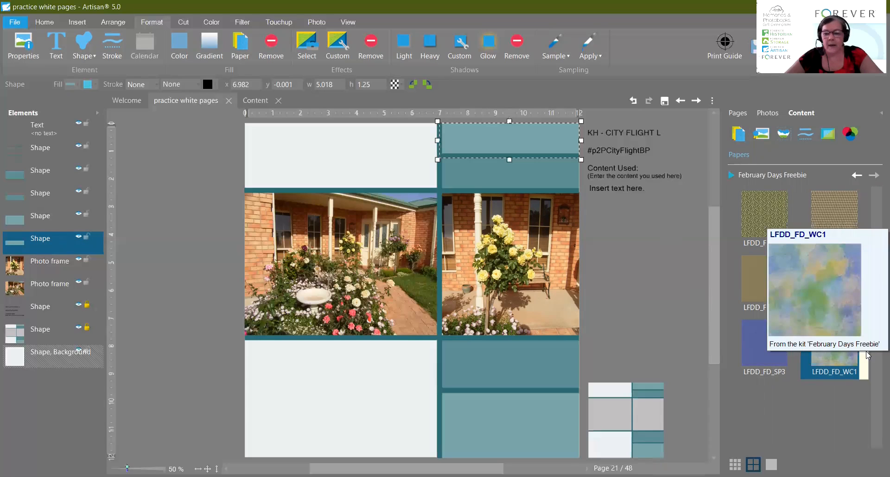
{"action": "left_click", "coordinate": [868, 356]}
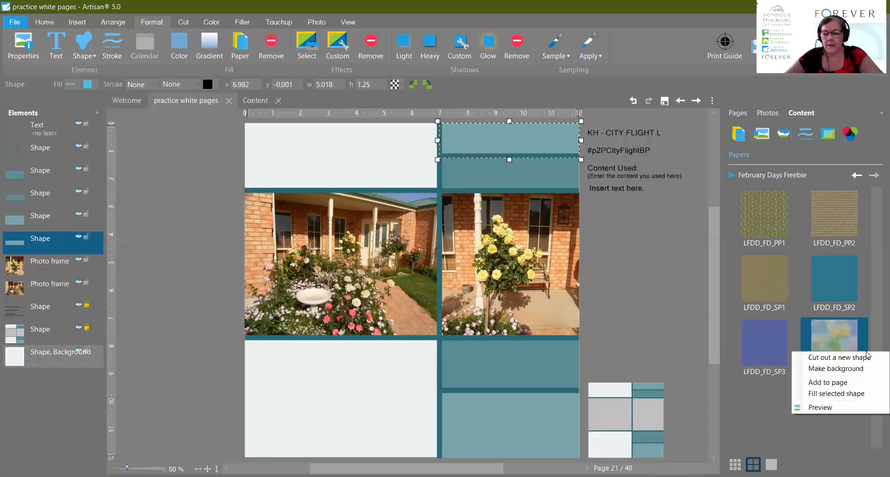
{"action": "left_click", "coordinate": [829, 366]}
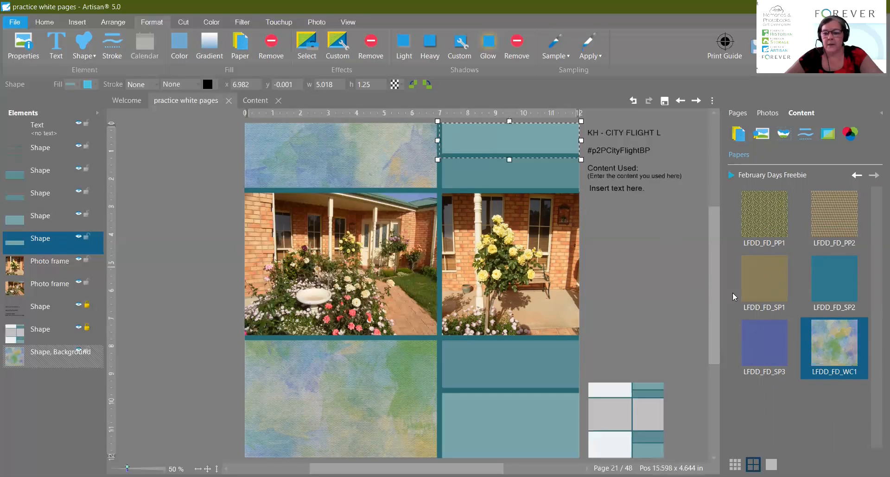
Try LFDD_FD_SP2 paper in the uppermost teal block and LFDD_FD_PP2 houndstooth paper in the block directly beneath it
{"action": "mouse_move", "coordinate": [844, 294]}
{"action": "left_click", "coordinate": [864, 284]}
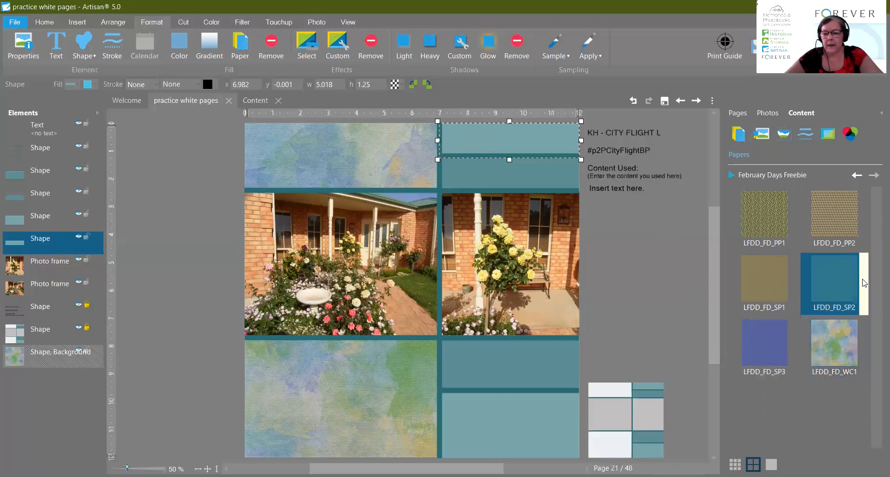
{"action": "left_click", "coordinate": [864, 285]}
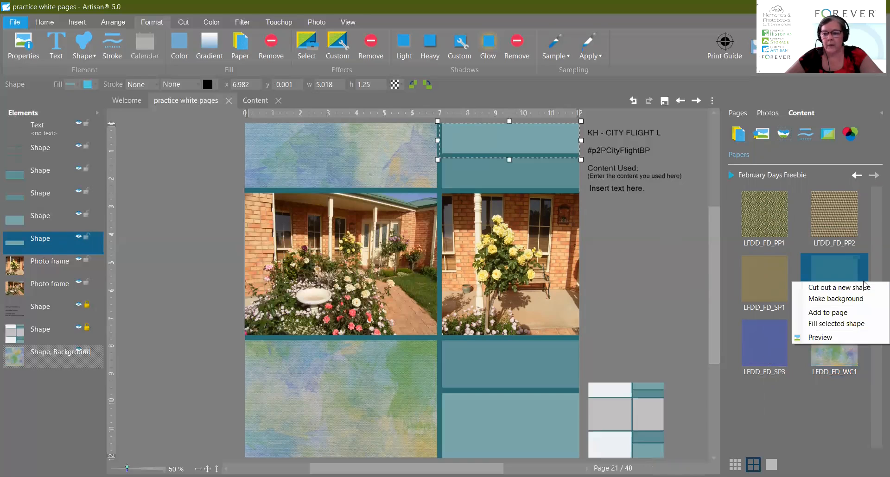
{"action": "left_click", "coordinate": [837, 324]}
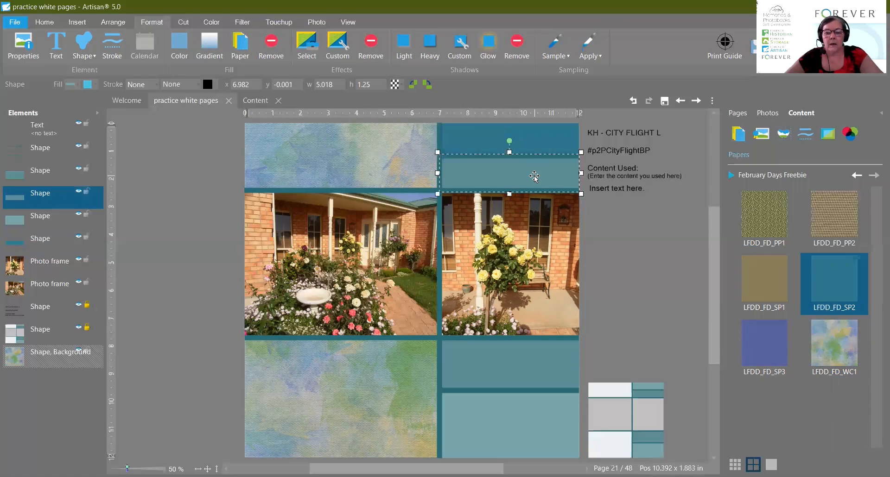
{"action": "left_click", "coordinate": [832, 211]}
{"action": "right_click", "coordinate": [833, 219]}
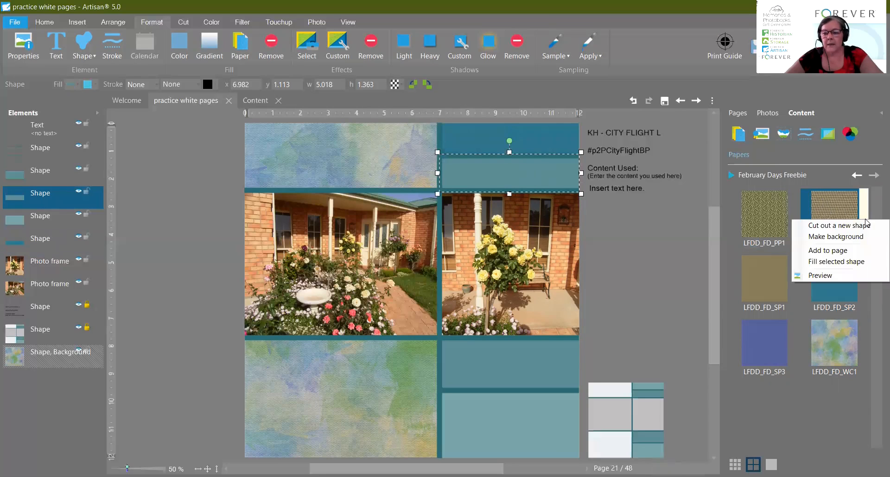
{"action": "left_click", "coordinate": [835, 262]}
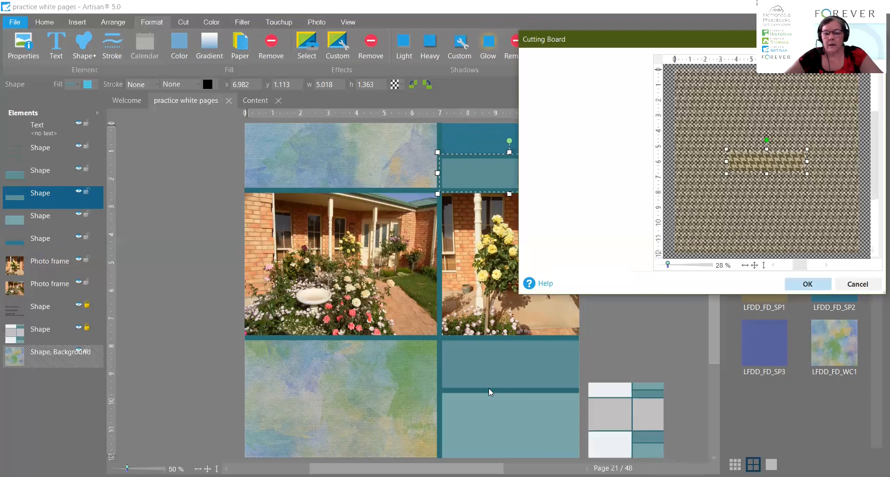
{"action": "left_click", "coordinate": [505, 372]}
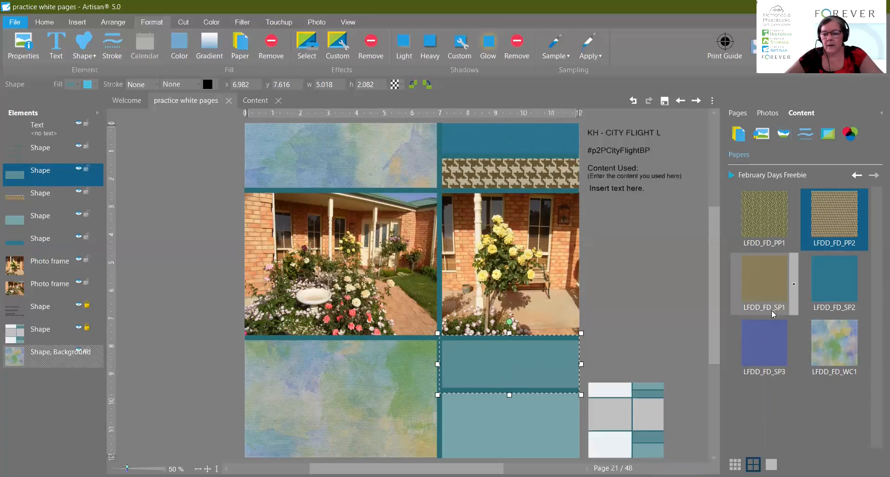
Fill the houndstooth block above the small photo with the purple LFDD_FD_SP3 paper instead
{"action": "left_click", "coordinate": [486, 175]}
{"action": "left_click", "coordinate": [794, 349]}
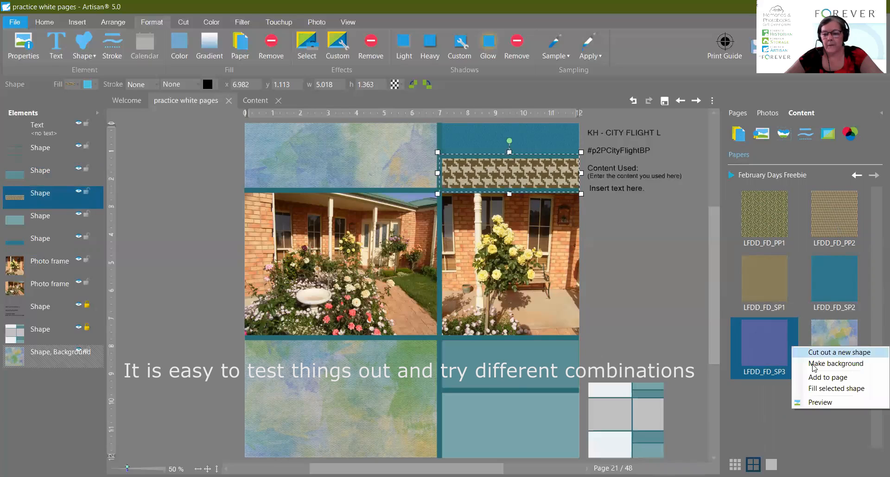
{"action": "left_click", "coordinate": [820, 390]}
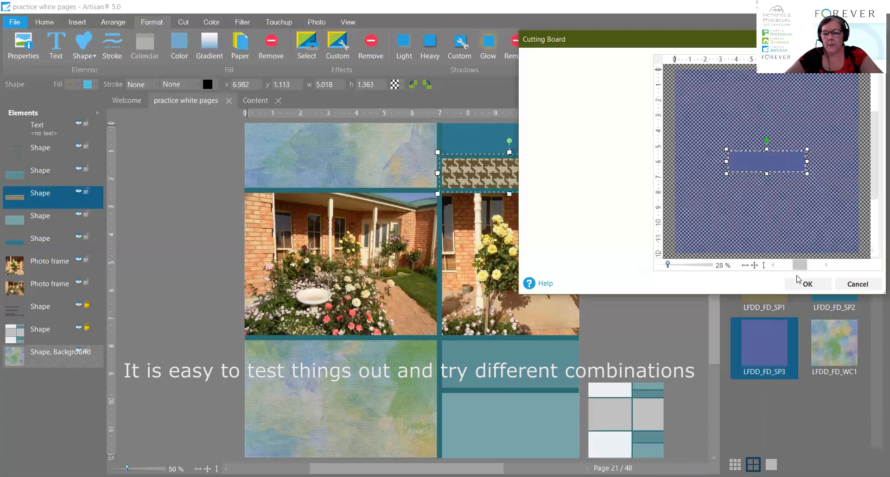
{"action": "left_click", "coordinate": [810, 289]}
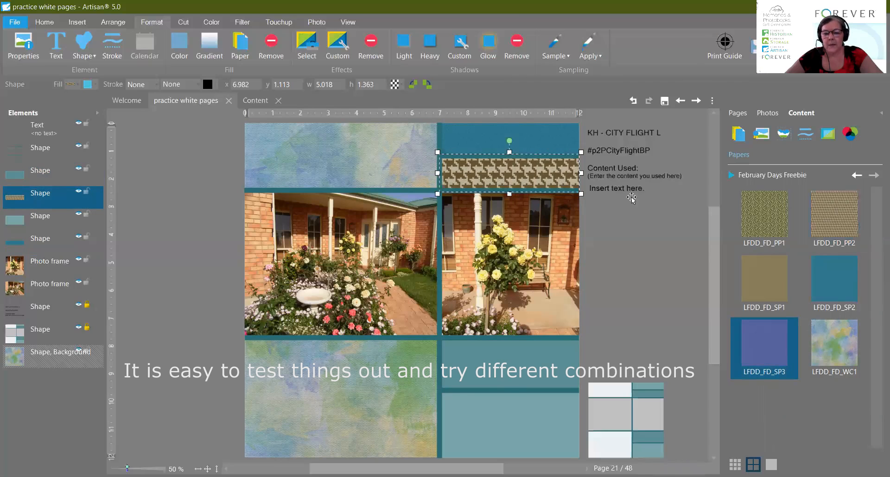
Fill the uppermost block of the narrow column with the floral LFDD_FD_PP1 paper
{"action": "left_click", "coordinate": [549, 131]}
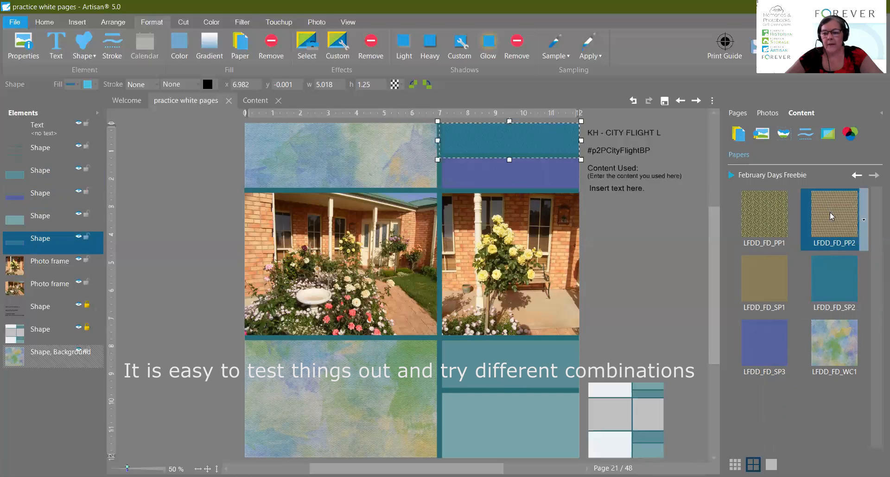
{"action": "left_click", "coordinate": [794, 221]}
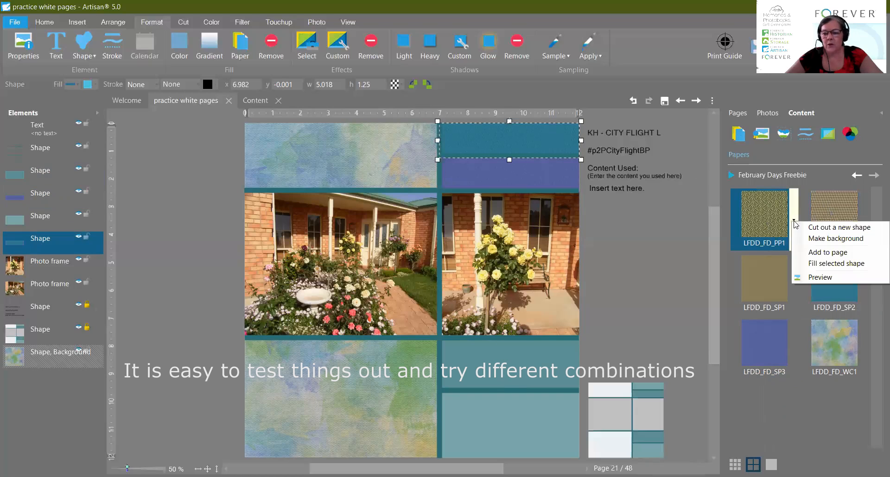
{"action": "left_click", "coordinate": [817, 263]}
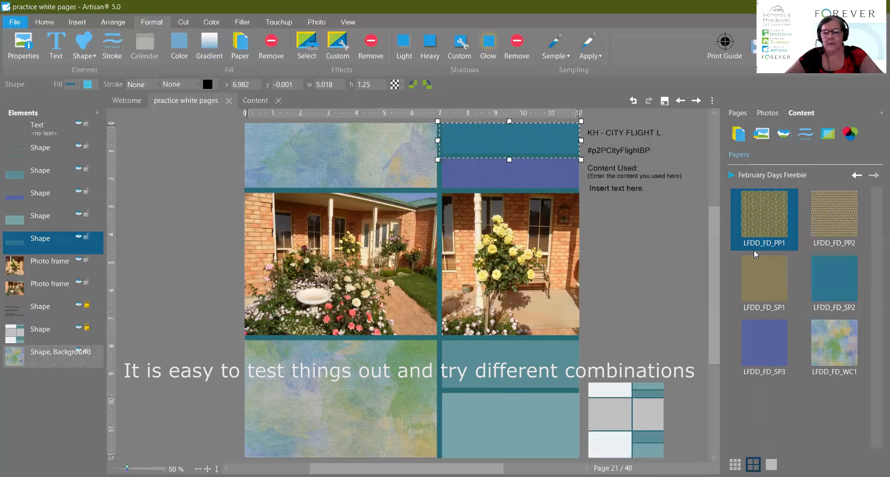
{"action": "left_click", "coordinate": [806, 285]}
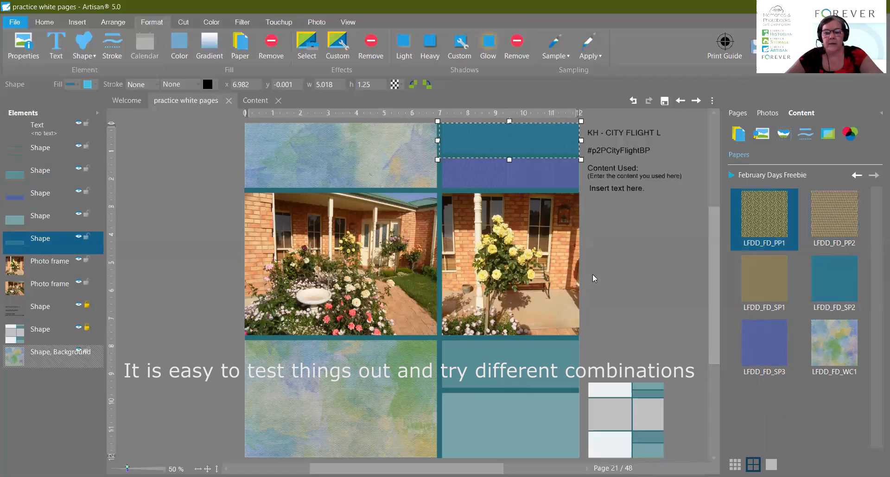
Fill the teal block directly below the small photo with the purple LFDD_FD_SP3 paper
{"action": "left_click", "coordinate": [506, 371]}
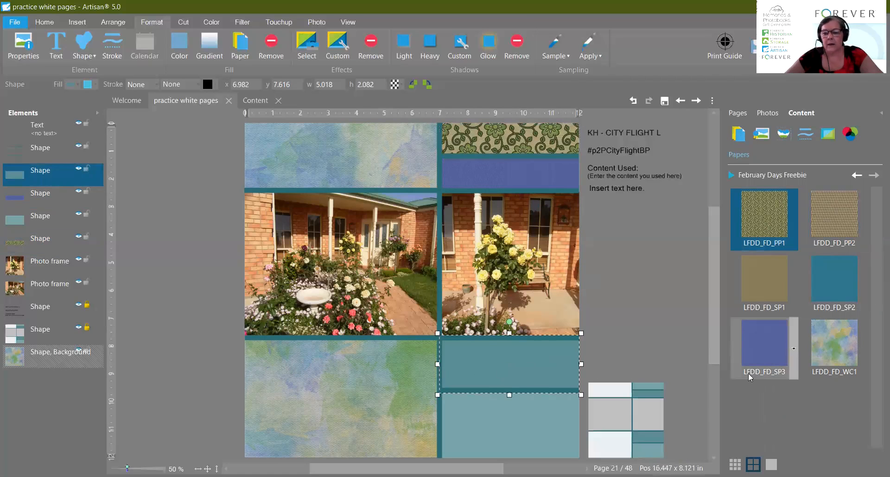
{"action": "left_click", "coordinate": [794, 352]}
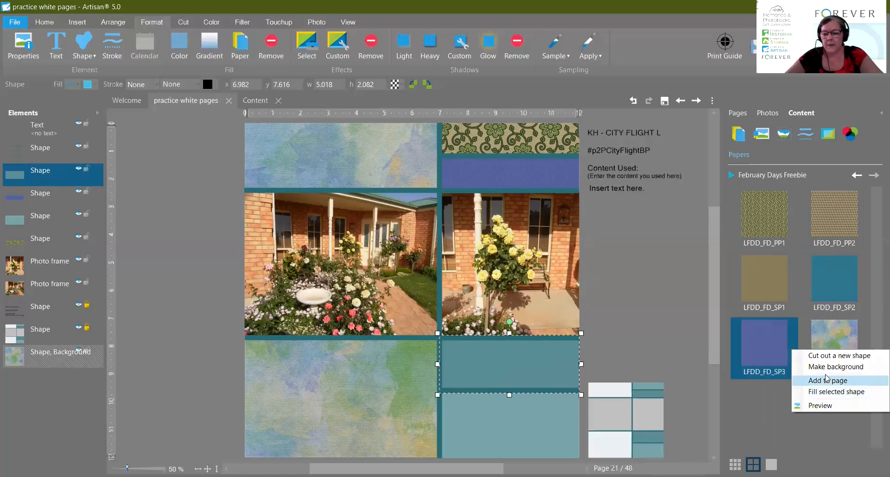
{"action": "left_click", "coordinate": [826, 392]}
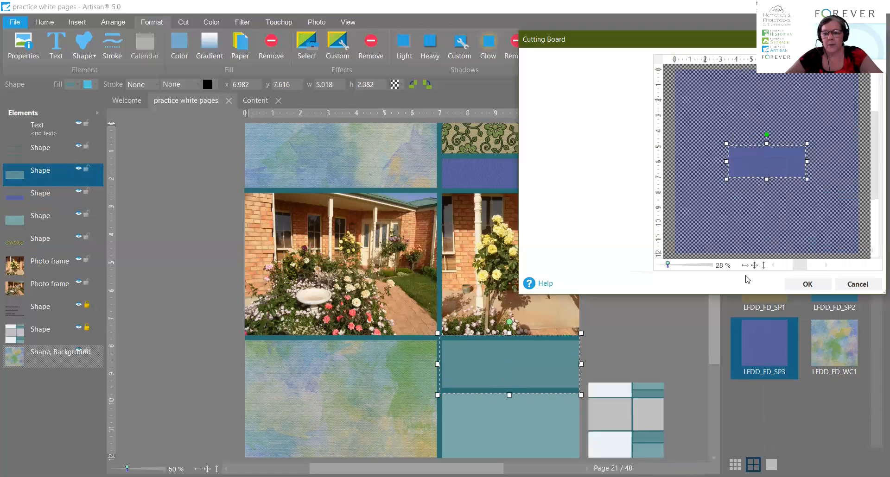
{"action": "key", "text": "Return"}
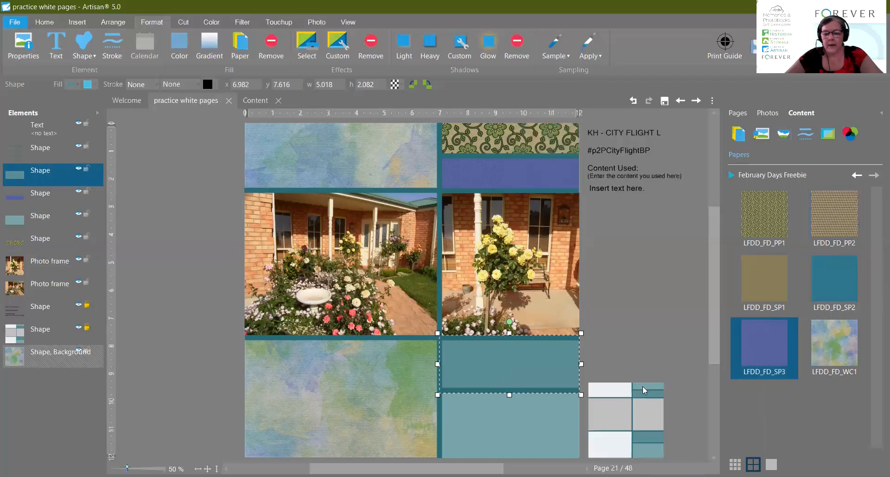
Fill the lowest block of the narrow column with the floral LFDD_FD_PP1 paper
{"action": "left_click", "coordinate": [514, 429]}
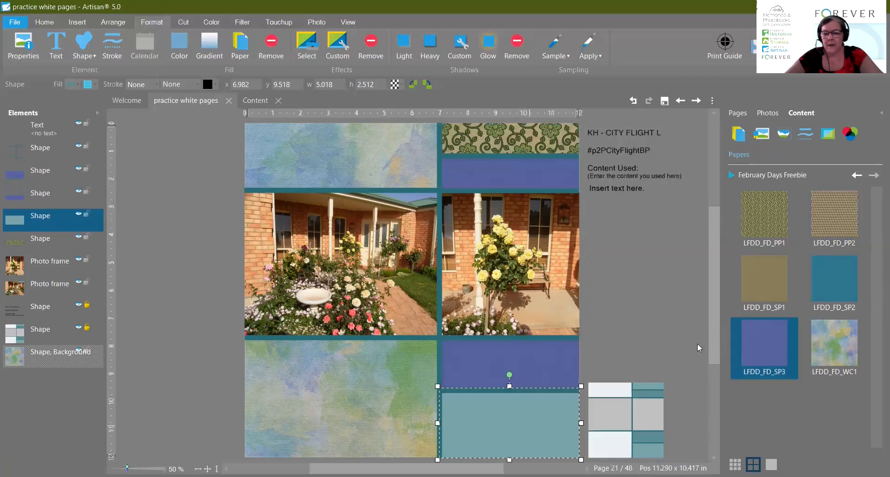
{"action": "right_click", "coordinate": [791, 213]}
{"action": "left_click", "coordinate": [813, 256]}
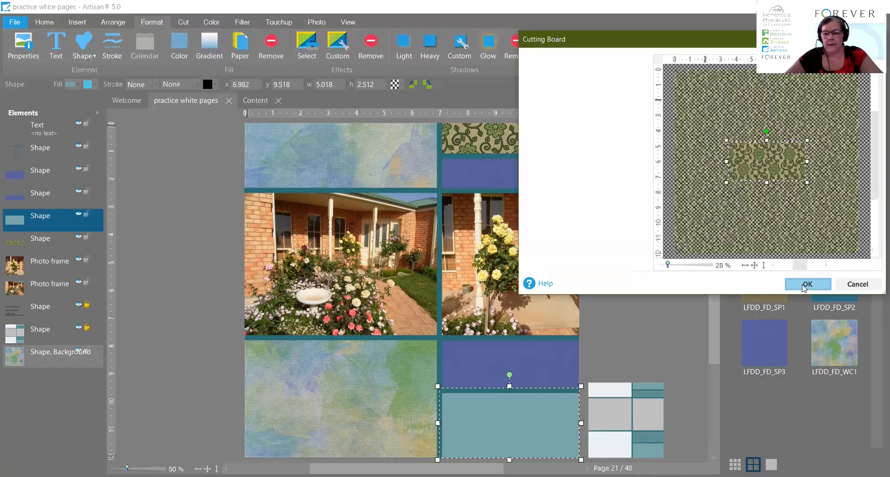
{"action": "left_click", "coordinate": [804, 286]}
Fill the full-page divider-strip shape between the photos and blocks with the teal LFDD_FD_SP2 paper
{"action": "left_click", "coordinate": [435, 338]}
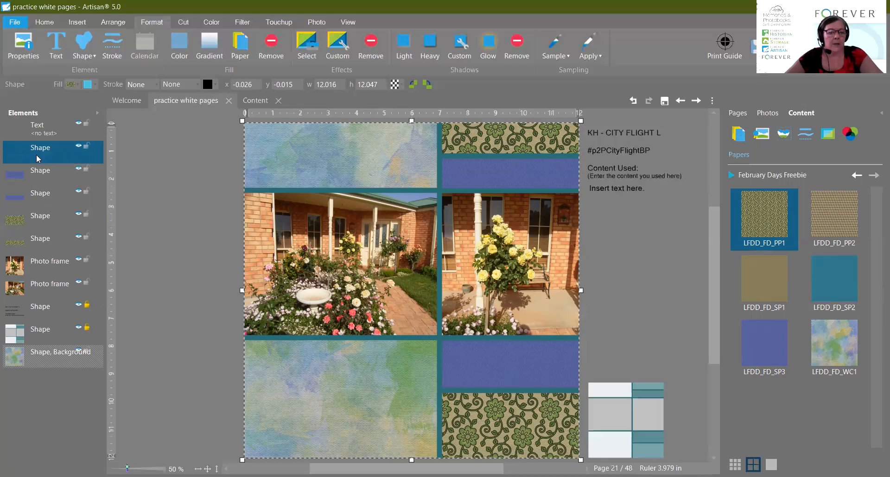
{"action": "mouse_move", "coordinate": [842, 272]}
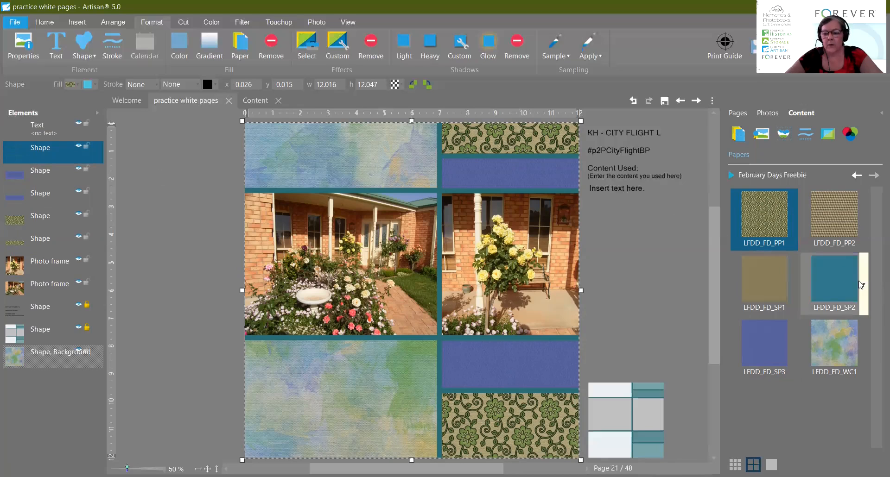
{"action": "left_click", "coordinate": [863, 287]}
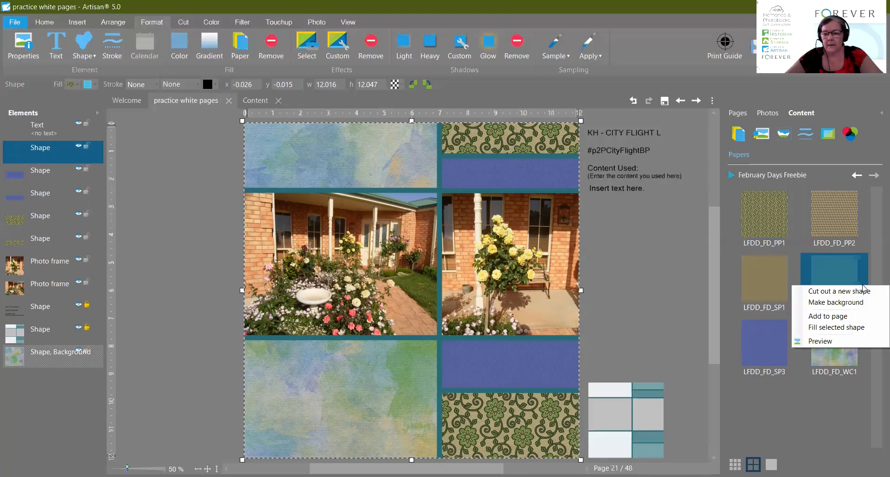
{"action": "left_click", "coordinate": [851, 328]}
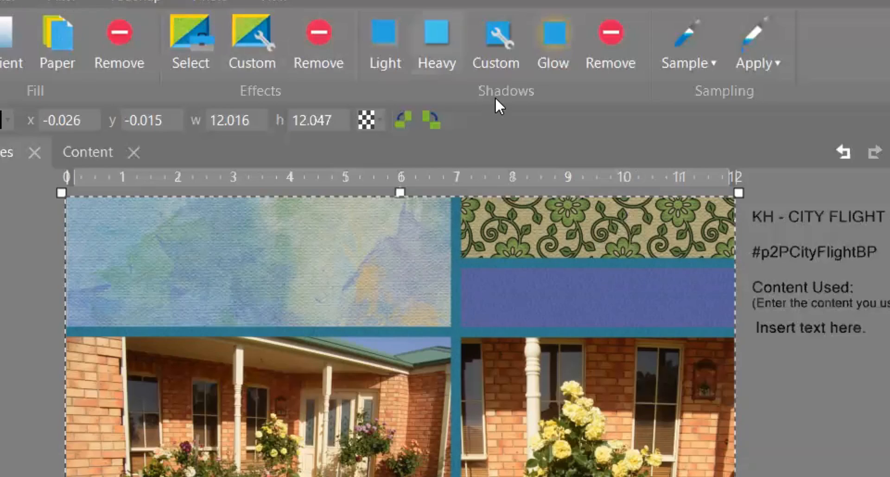
Apply a heavy shadow to the divider-strip shape and clear the selection
{"action": "left_click", "coordinate": [436, 44]}
{"action": "left_click", "coordinate": [810, 374]}
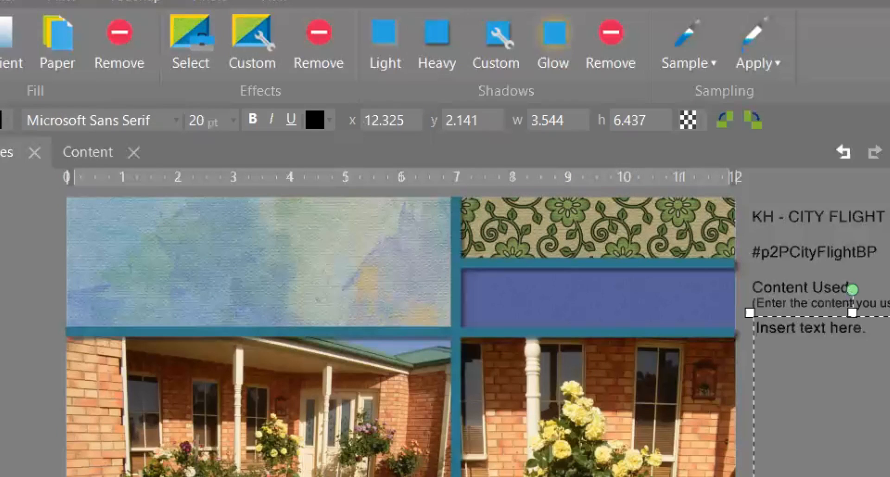
{"action": "key", "text": "Escape"}
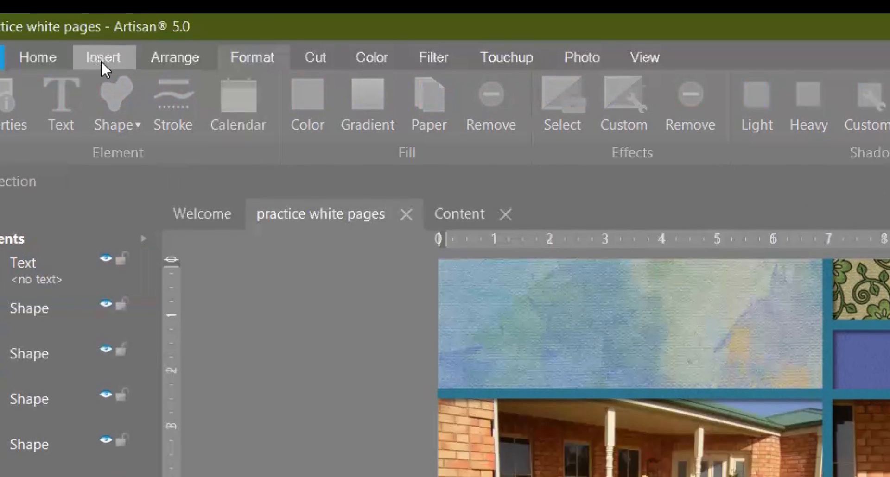
Insert a text box about 5.1 by 3.1 inches inside the watercolor block below the large photo
{"action": "left_click", "coordinate": [103, 32]}
{"action": "left_click", "coordinate": [151, 163]}
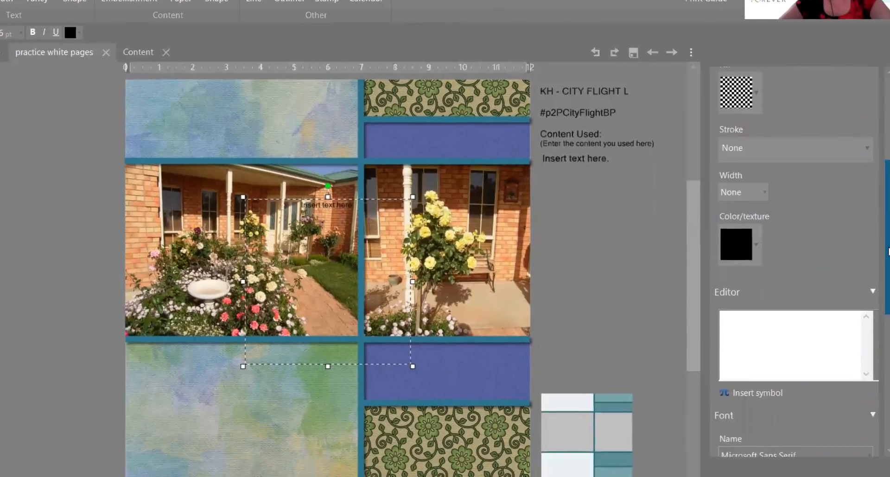
{"action": "left_click_drag", "start_coordinate": [888, 249], "coordinate": [888, 255]}
{"action": "left_click_drag", "start_coordinate": [337, 202], "coordinate": [254, 381]}
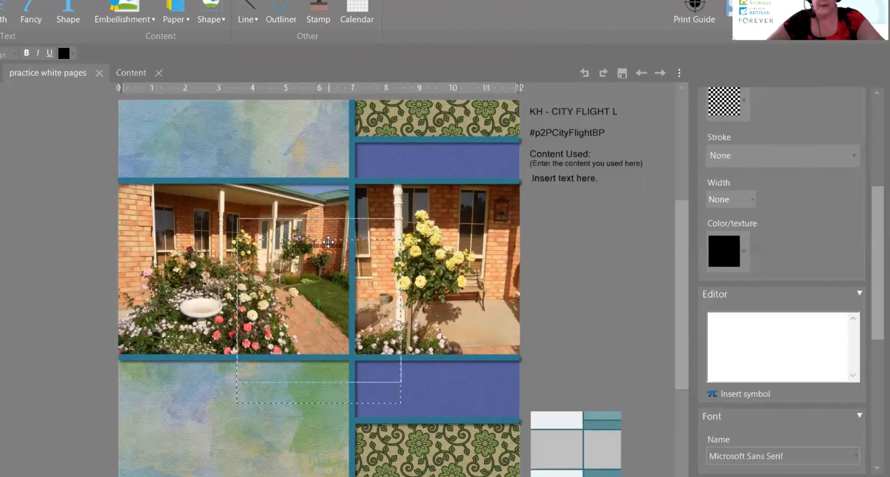
{"action": "left_click_drag", "start_coordinate": [250, 371], "coordinate": [250, 371]}
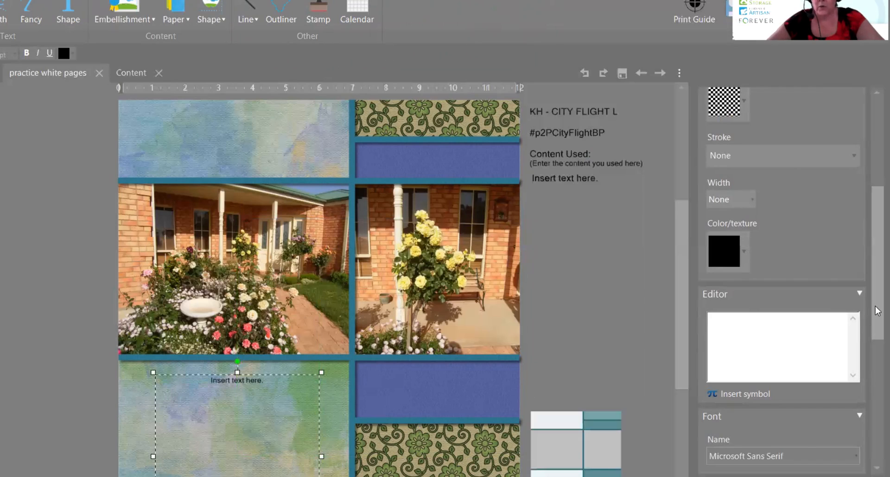
{"action": "scroll", "coordinate": [875, 307], "scroll_direction": "down", "scroll_amount": 2}
{"action": "left_click_drag", "start_coordinate": [680, 314], "coordinate": [679, 337]}
{"action": "left_click_drag", "start_coordinate": [321, 476], "coordinate": [327, 433]}
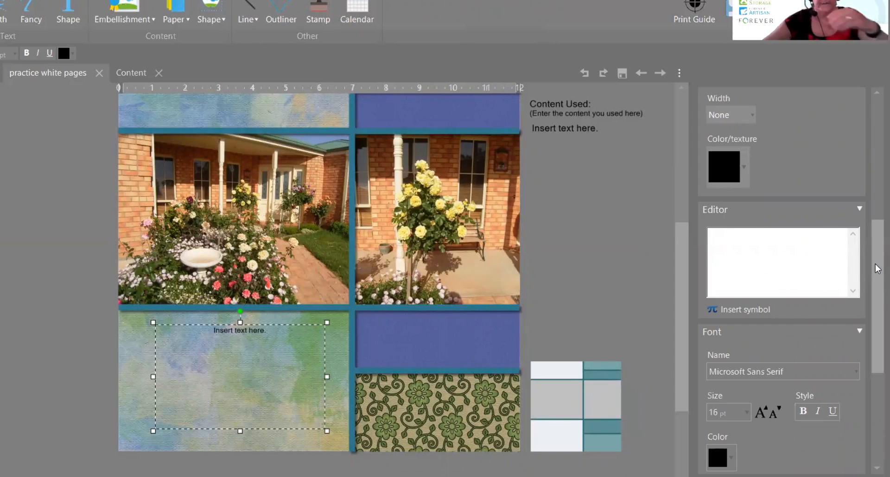
Enter "journalling goes here" as the text of the new text box
{"action": "type", "text": "jou"}
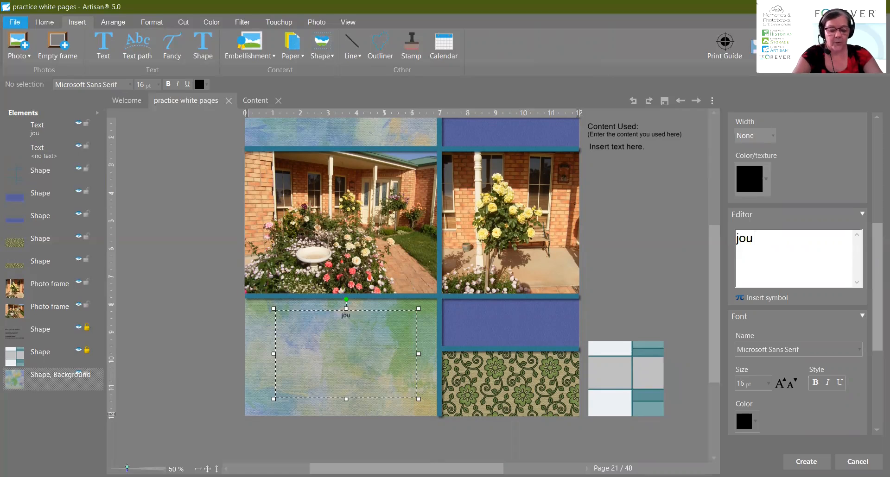
{"action": "type", "text": "rnalling "}
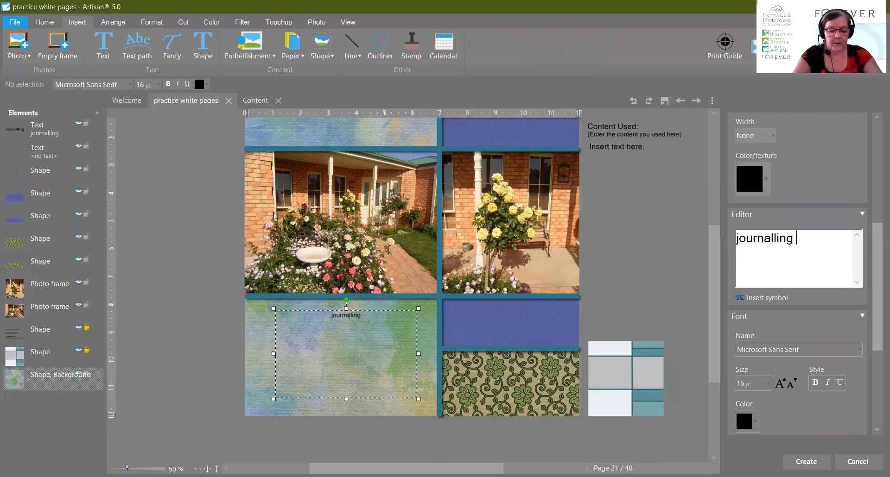
{"action": "type", "text": "goes here"}
Copy the whole journalling phrase and paste it four times after the original
{"action": "key", "text": "shift+Home"}
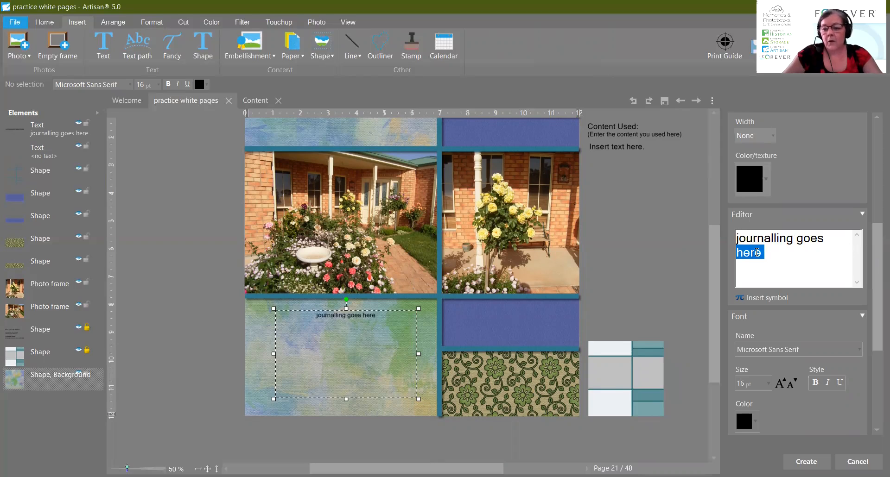
{"action": "key", "text": "shift+Up"}
{"action": "right_click", "coordinate": [750, 242]}
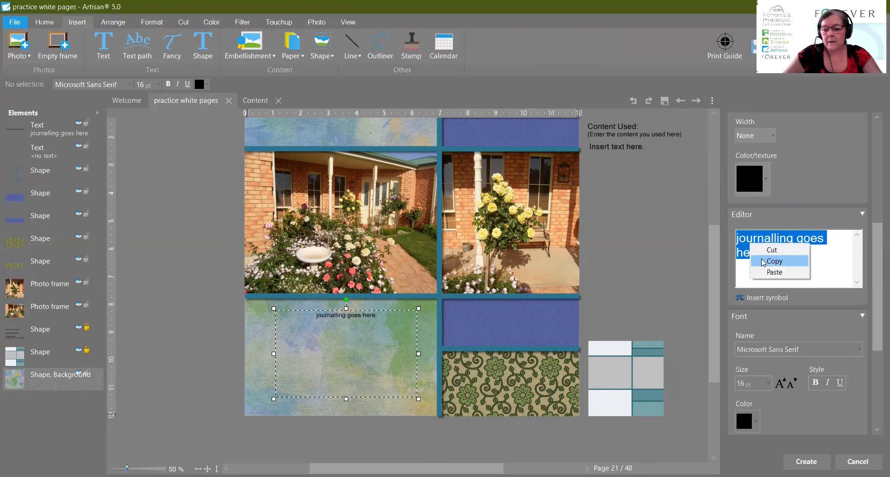
{"action": "left_click", "coordinate": [772, 258]}
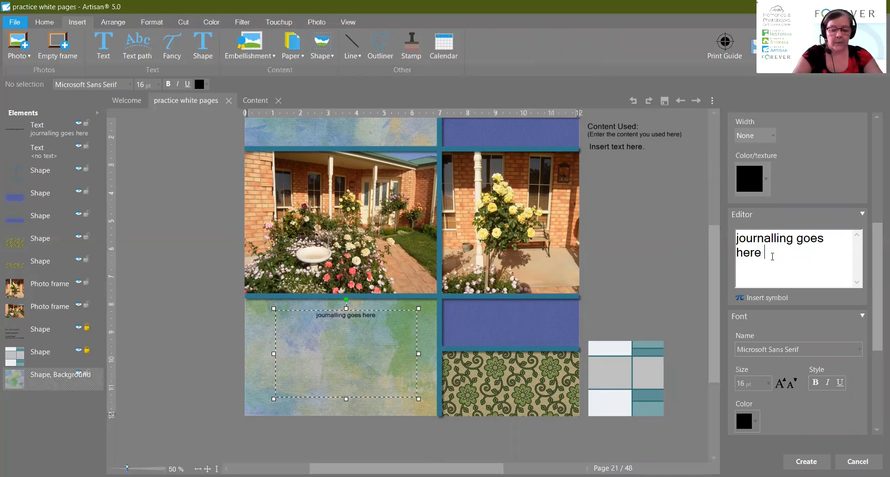
{"action": "key", "text": "ctrl+v"}
{"action": "key", "text": "ctrl+v"}
{"action": "key", "text": "ctrl+v"}
{"action": "key", "text": "ctrl+v"}
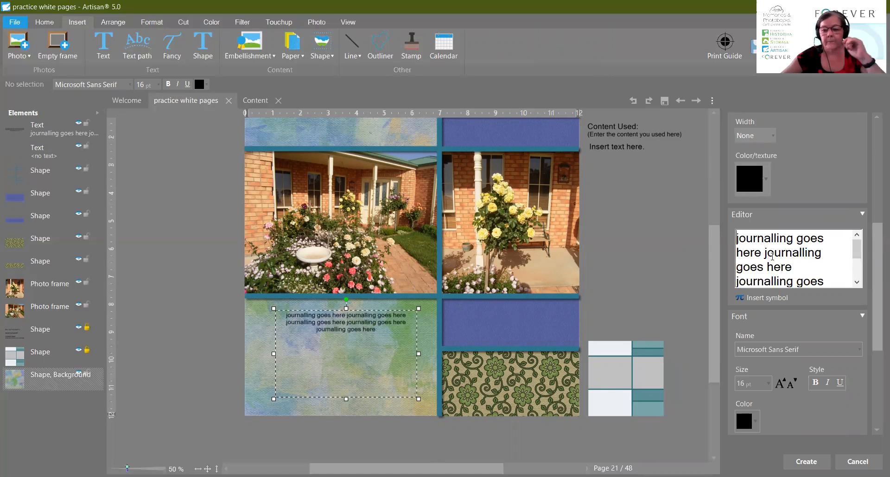
Try the Aubrey font, then format the journalling text as Adequate, bold, 24 pt
{"action": "left_click", "coordinate": [797, 351]}
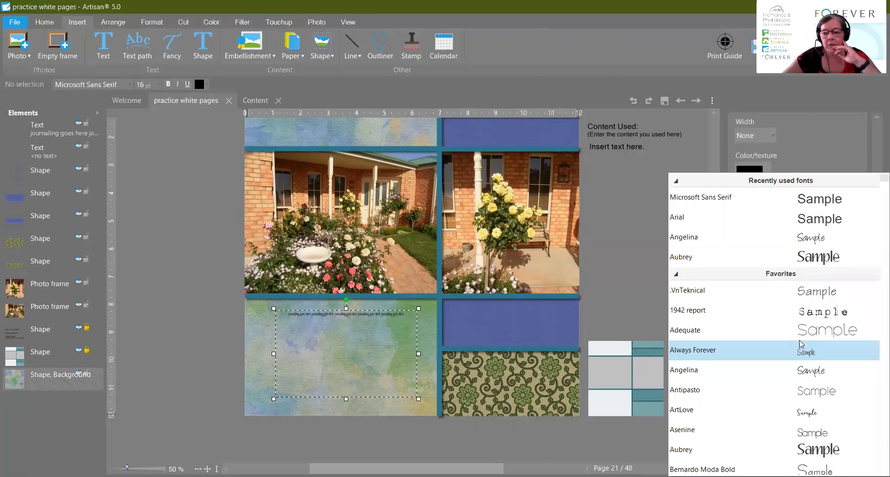
{"action": "left_click", "coordinate": [807, 256]}
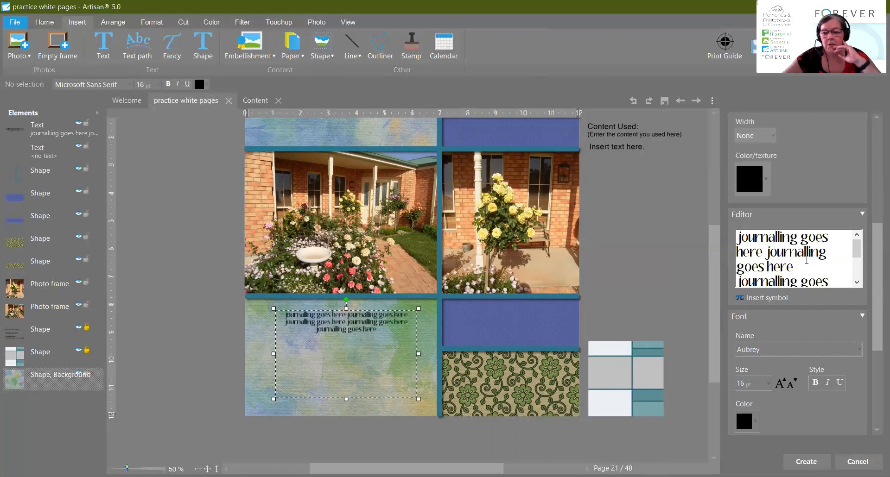
{"action": "left_click", "coordinate": [771, 350]}
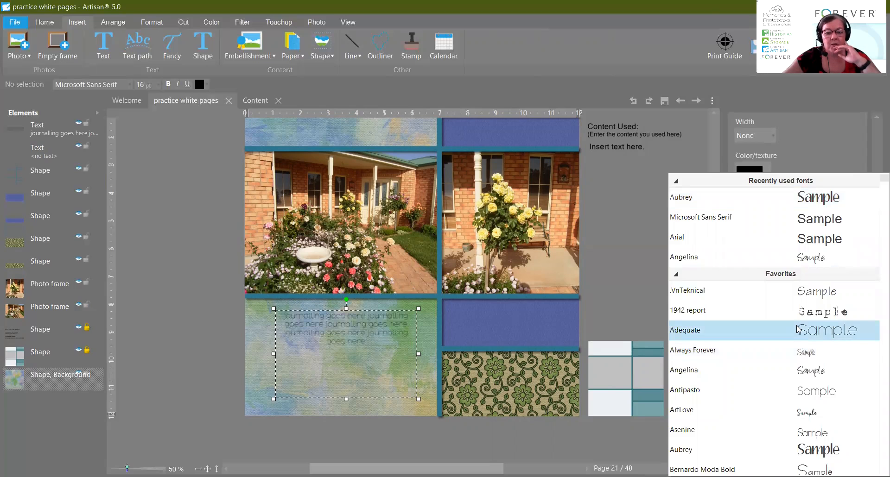
{"action": "left_click", "coordinate": [834, 330]}
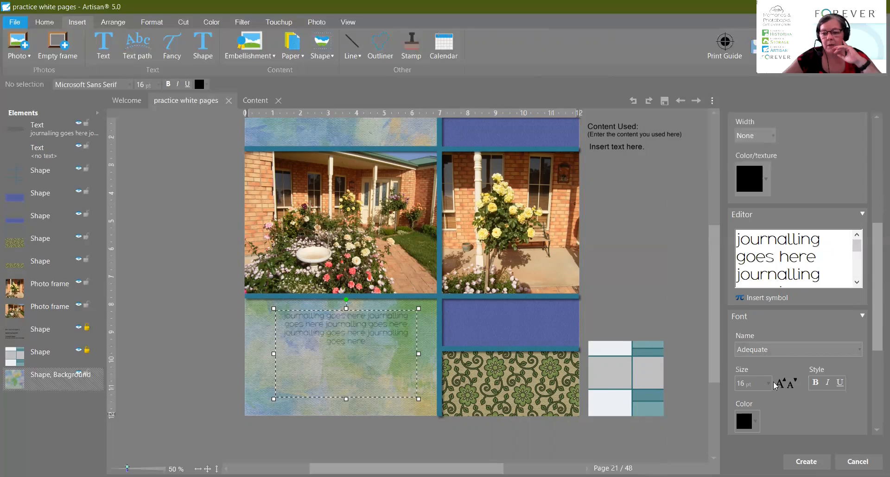
{"action": "left_click", "coordinate": [814, 383]}
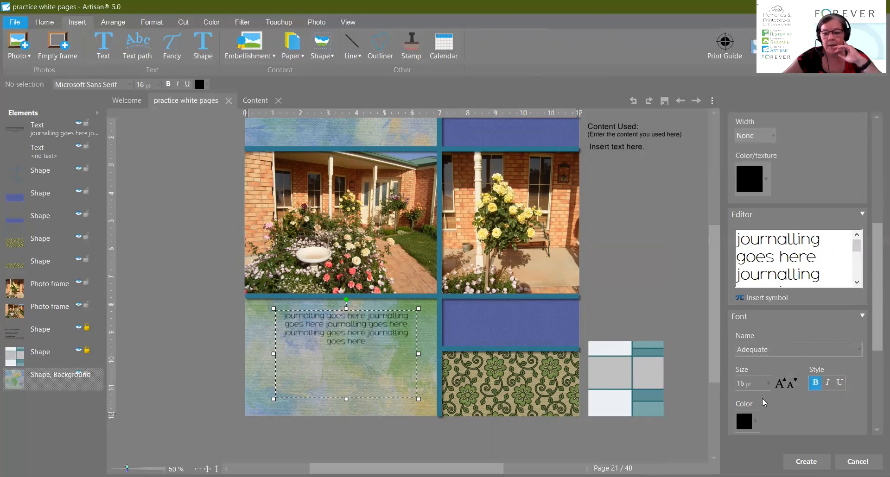
{"action": "left_click", "coordinate": [780, 417]}
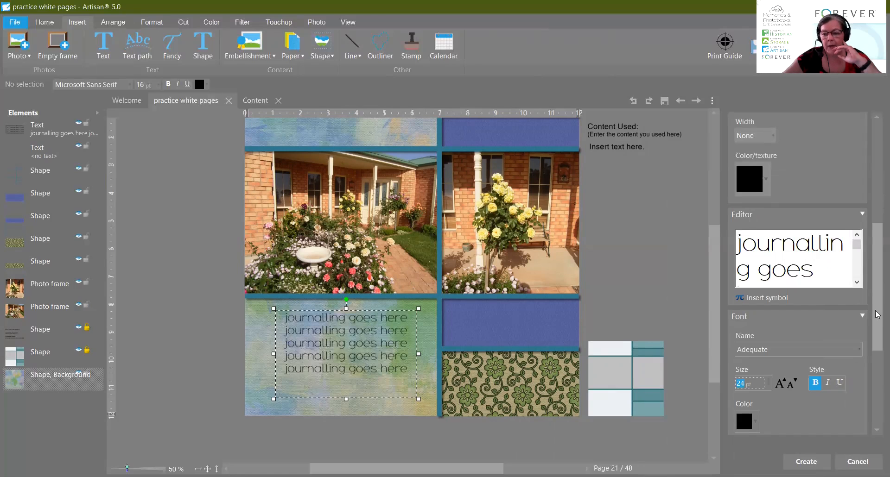
Color the journalling text dark brown from the colors on this page and create the text box
{"action": "left_click_drag", "start_coordinate": [877, 309], "coordinate": [876, 347]}
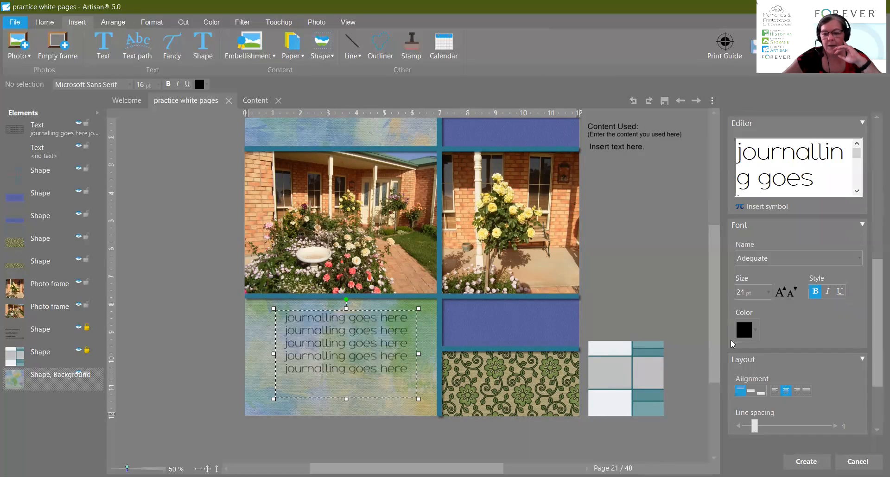
{"action": "left_click", "coordinate": [759, 336]}
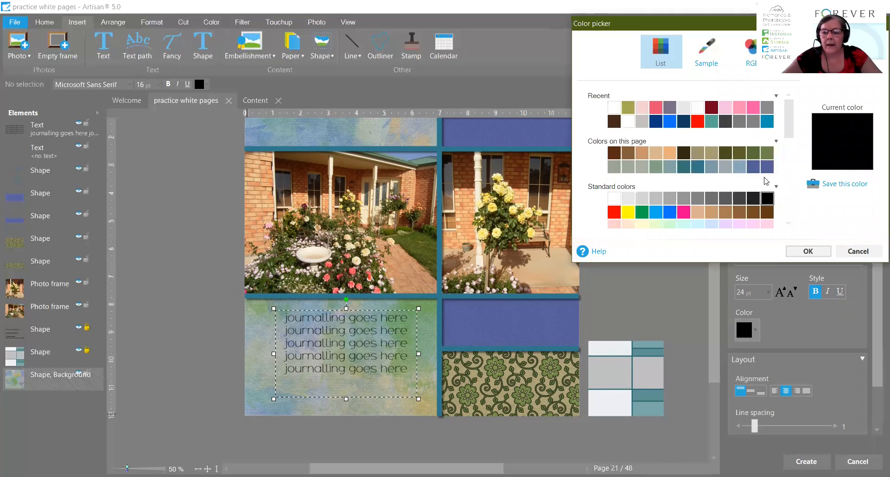
{"action": "left_click", "coordinate": [684, 158]}
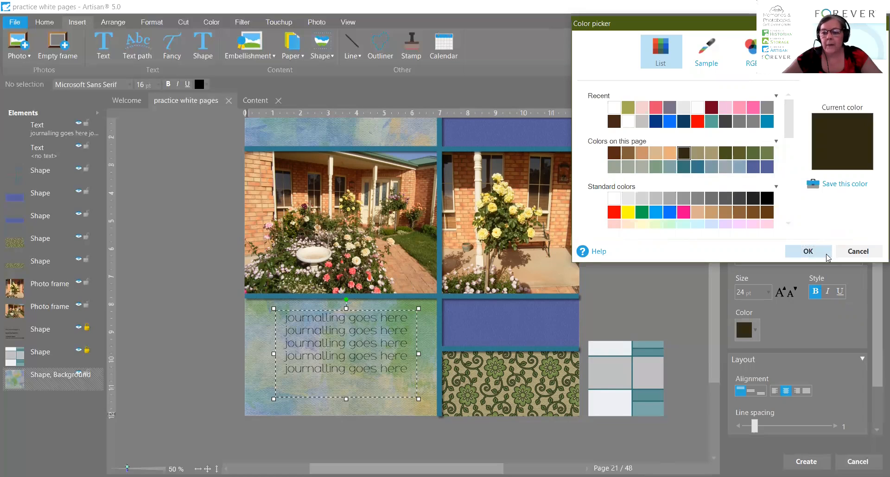
{"action": "left_click", "coordinate": [808, 251]}
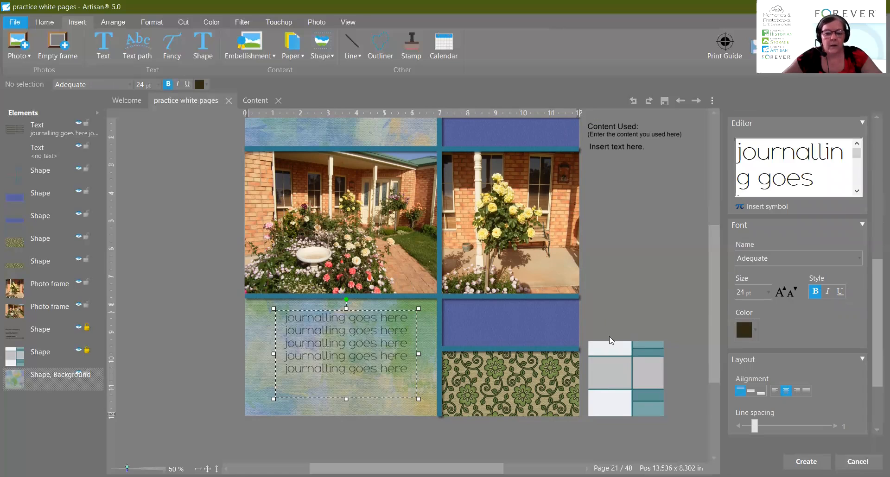
{"action": "left_click", "coordinate": [612, 248]}
Add another "journalling goes here" line at the end of the journalling text box and accept the edit
{"action": "left_click", "coordinate": [337, 348]}
{"action": "left_click", "coordinate": [337, 354]}
{"action": "left_click", "coordinate": [337, 354]}
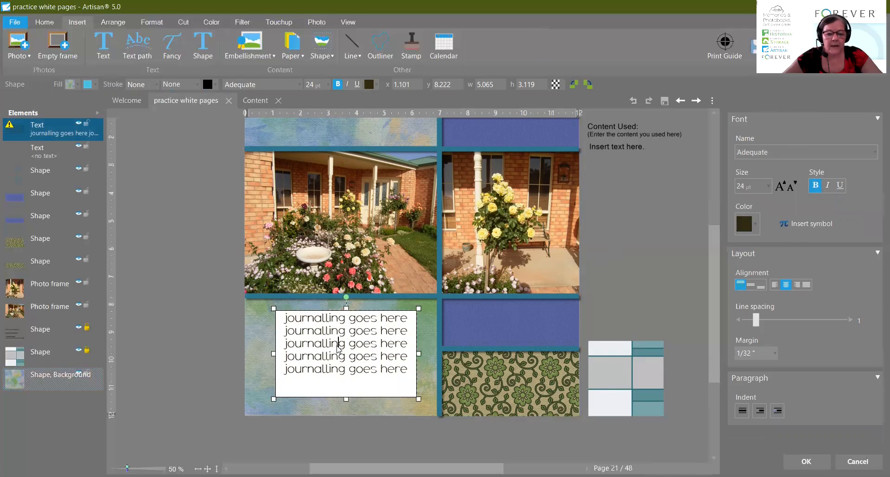
{"action": "left_click", "coordinate": [411, 371]}
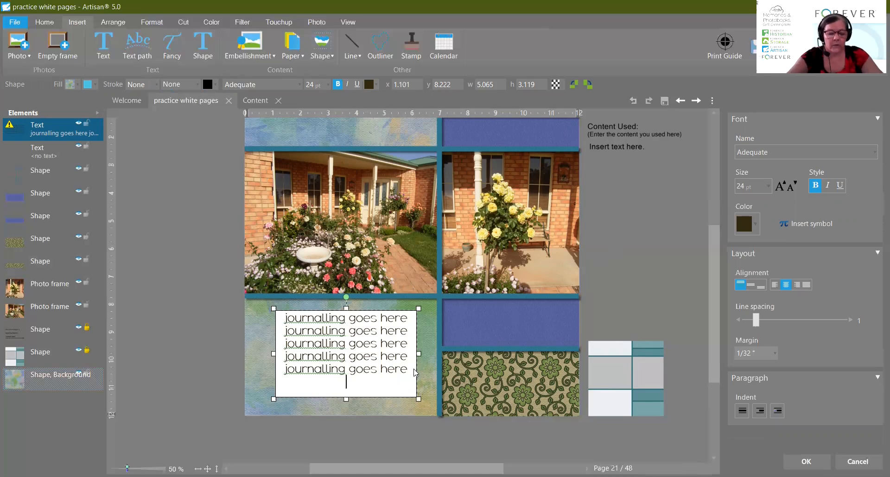
{"action": "key", "text": "Return"}
{"action": "key", "text": "ctrl+v"}
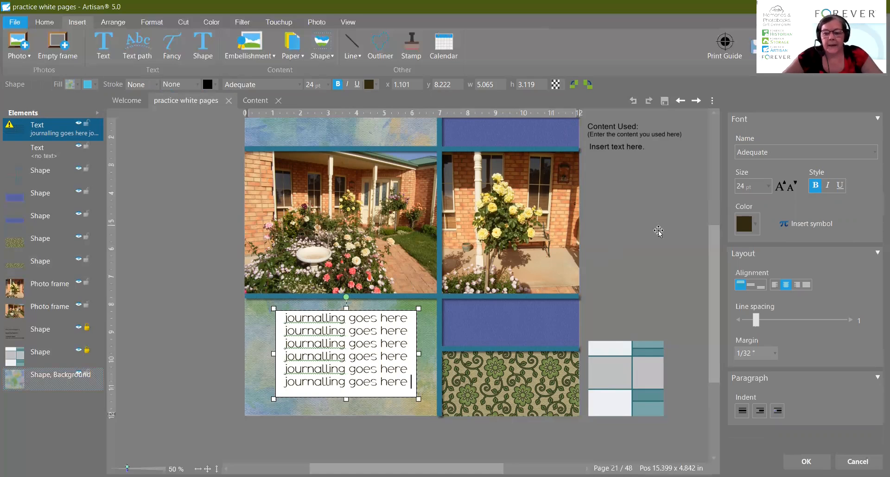
{"action": "left_click", "coordinate": [806, 462]}
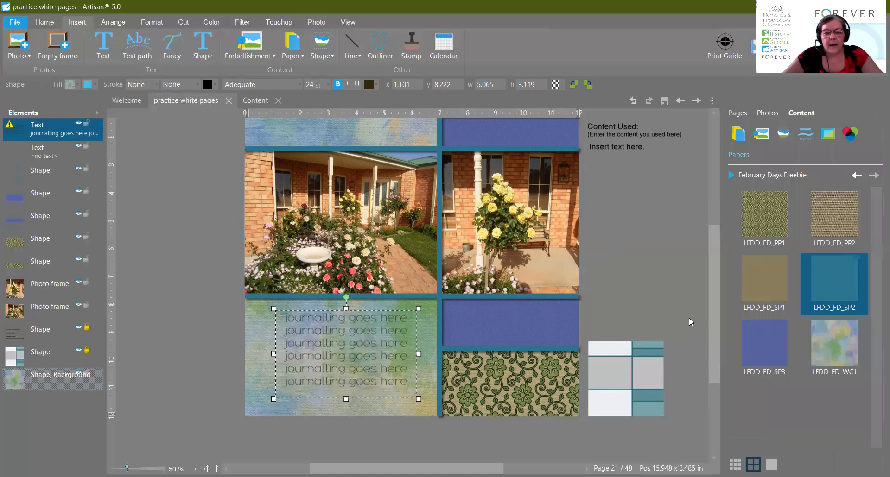
Insert a text shape reading "Roses" in the Aubrey font
{"action": "left_click_drag", "start_coordinate": [717, 311], "coordinate": [719, 273]}
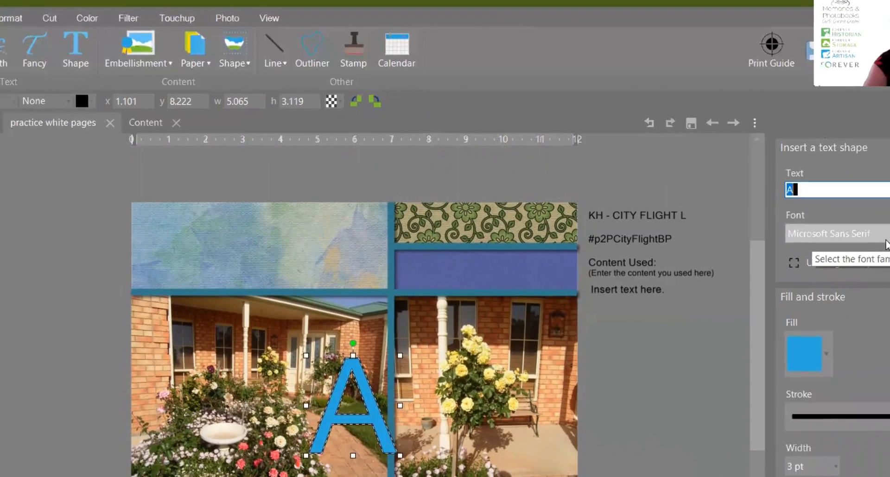
{"action": "type", "text": "roses"}
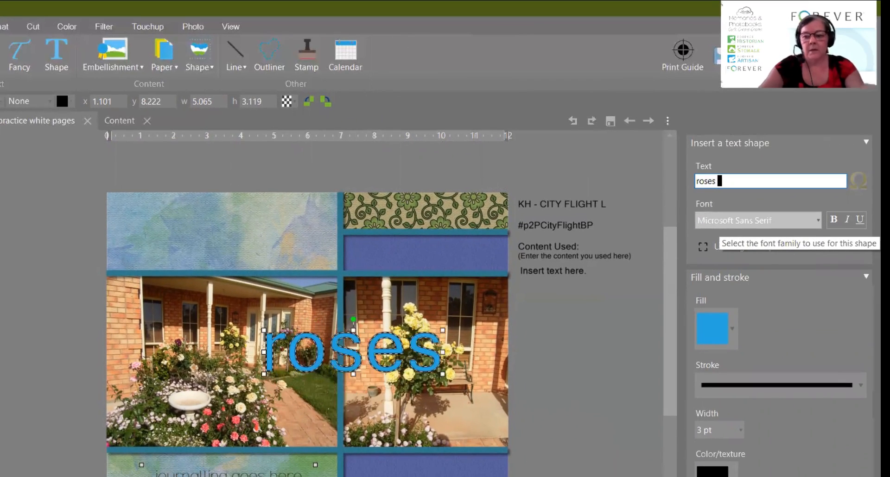
{"action": "left_click", "coordinate": [764, 222]}
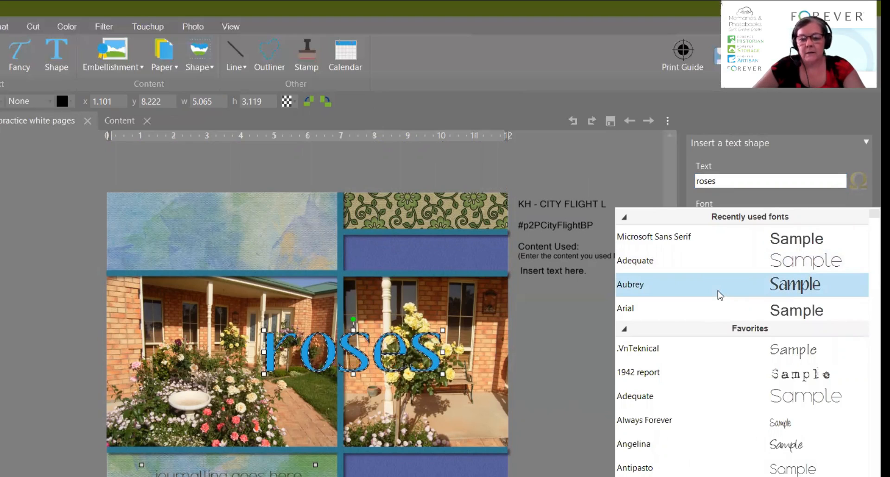
{"action": "left_click", "coordinate": [718, 295]}
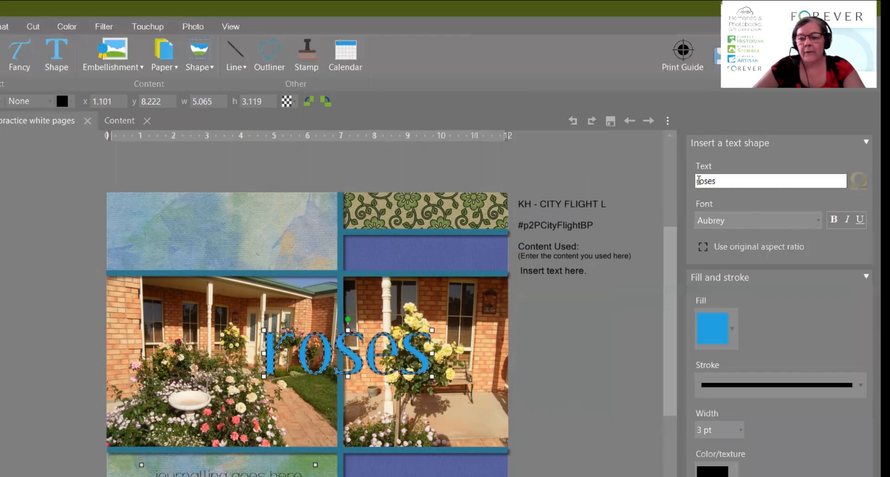
{"action": "left_click", "coordinate": [700, 181]}
{"action": "key", "text": "BackSpace"}
{"action": "type", "text": "R"}
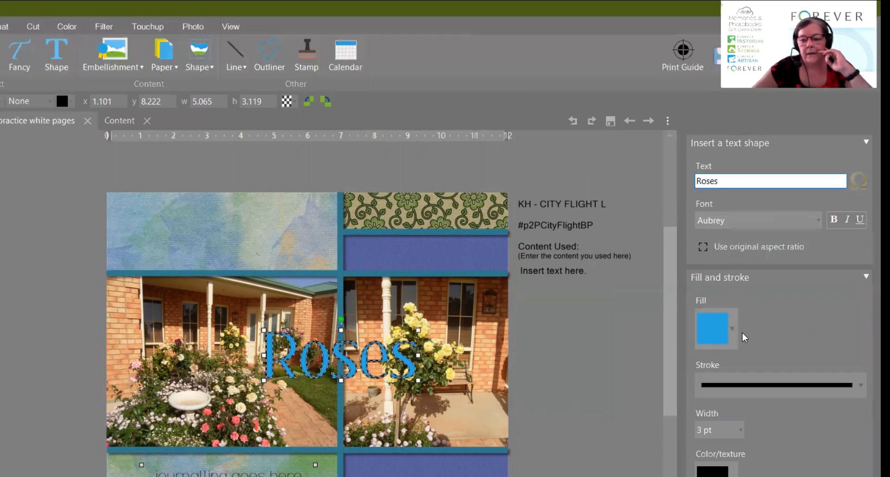
Fill the "Roses" text shape with the solid purple-blue from the colors on this page
{"action": "left_click", "coordinate": [729, 324]}
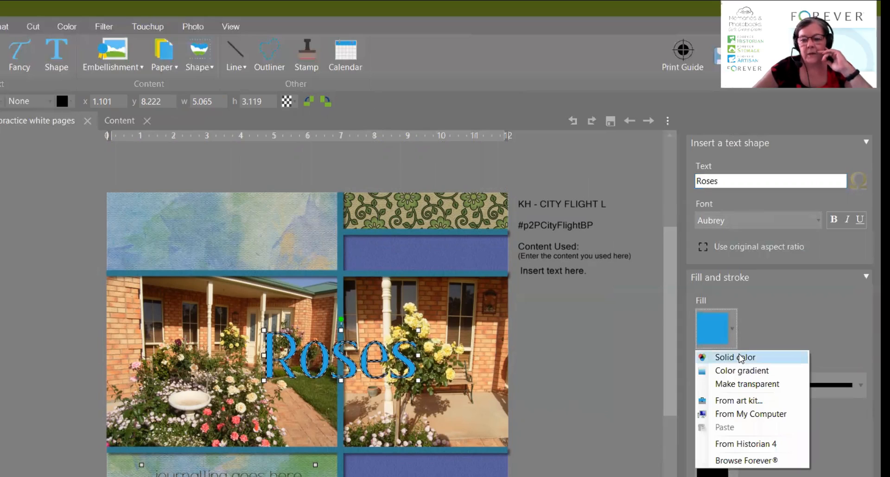
{"action": "left_click", "coordinate": [664, 184]}
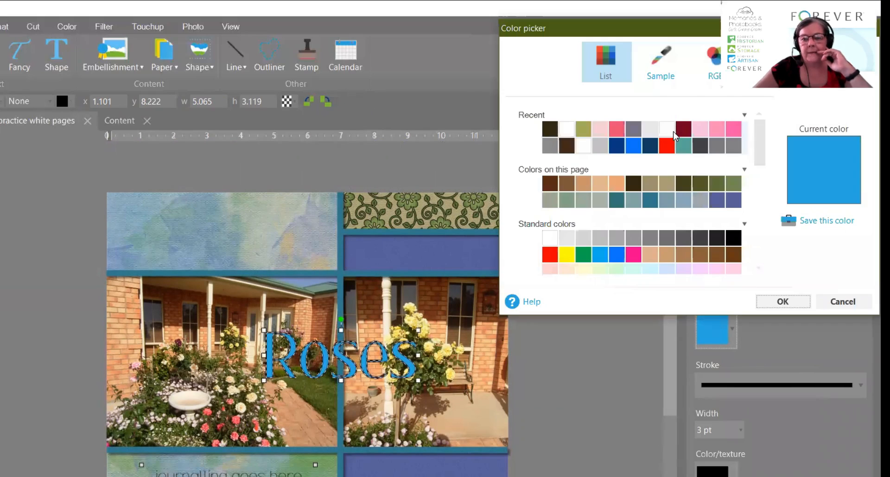
{"action": "left_click", "coordinate": [685, 83]}
{"action": "left_click", "coordinate": [478, 257]}
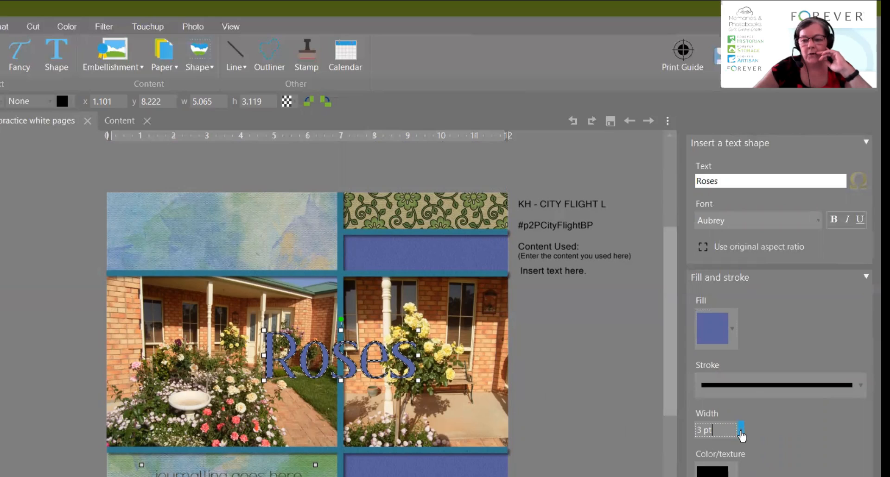
Give the "Roses" text shape a 2 pt dark grey stroke and accept it
{"action": "left_click", "coordinate": [740, 429]}
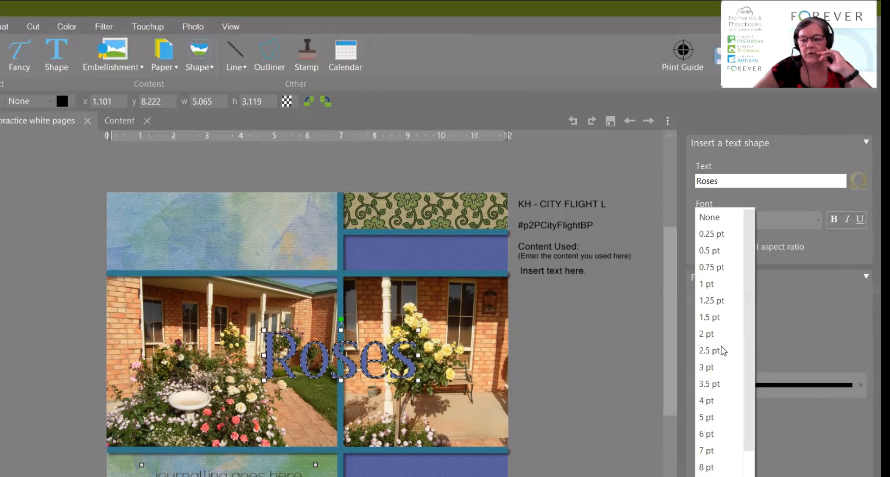
{"action": "left_click", "coordinate": [747, 476]}
{"action": "left_click", "coordinate": [730, 476]}
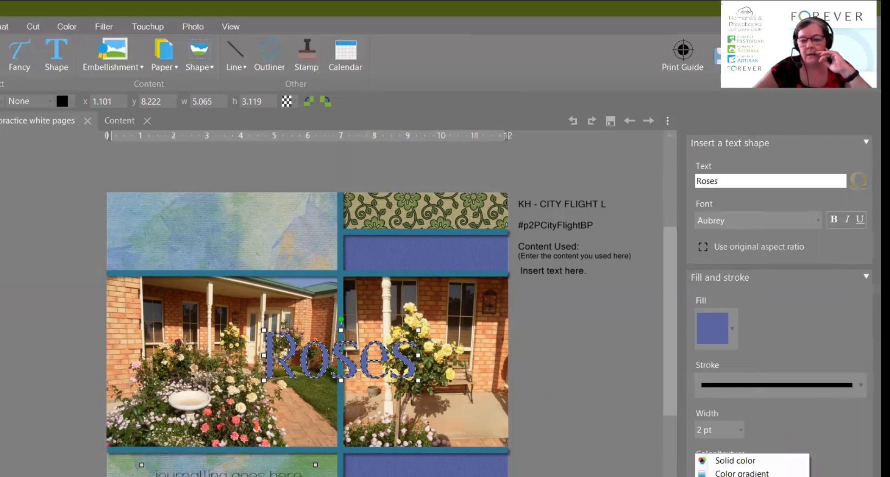
{"action": "left_click", "coordinate": [741, 461]}
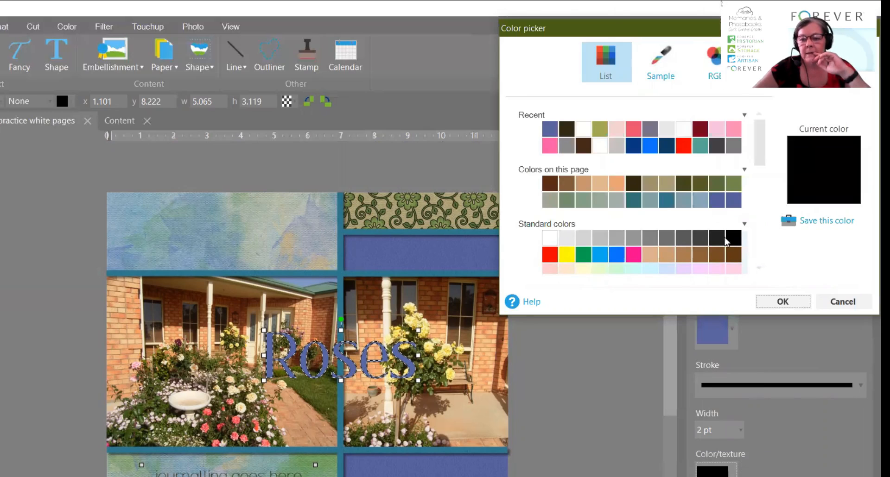
{"action": "left_click", "coordinate": [684, 241]}
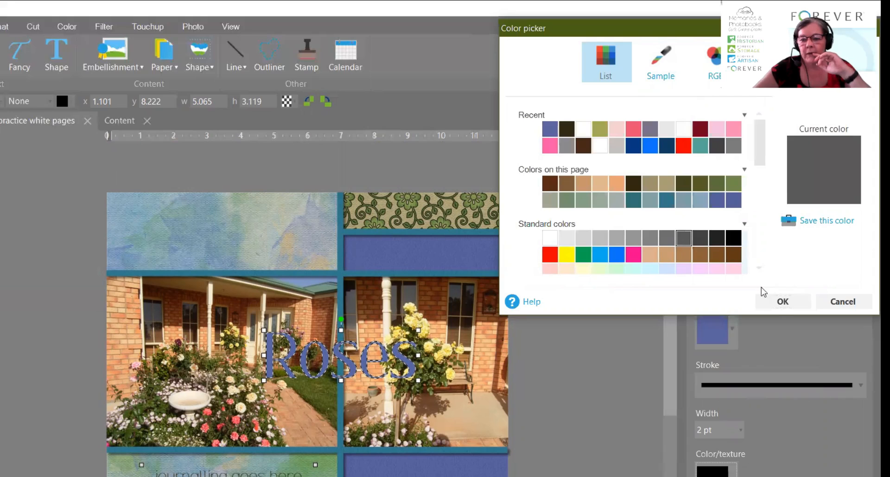
{"action": "left_click", "coordinate": [782, 301]}
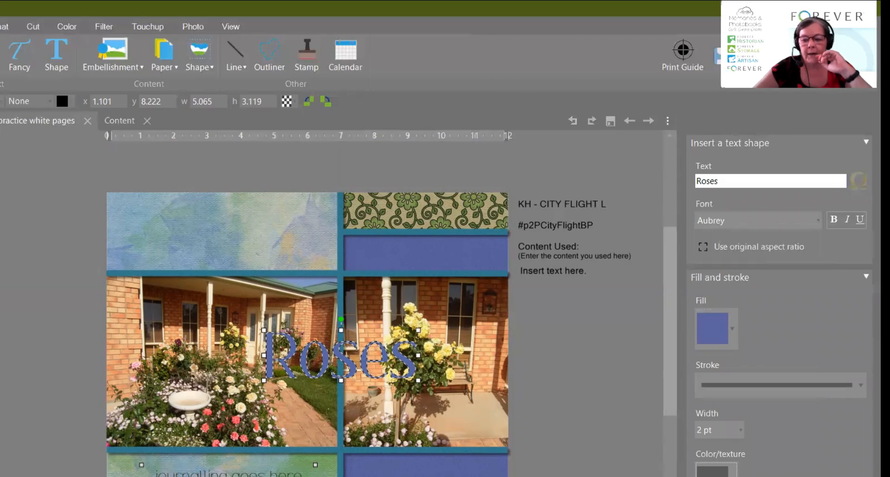
{"action": "left_click", "coordinate": [618, 422]}
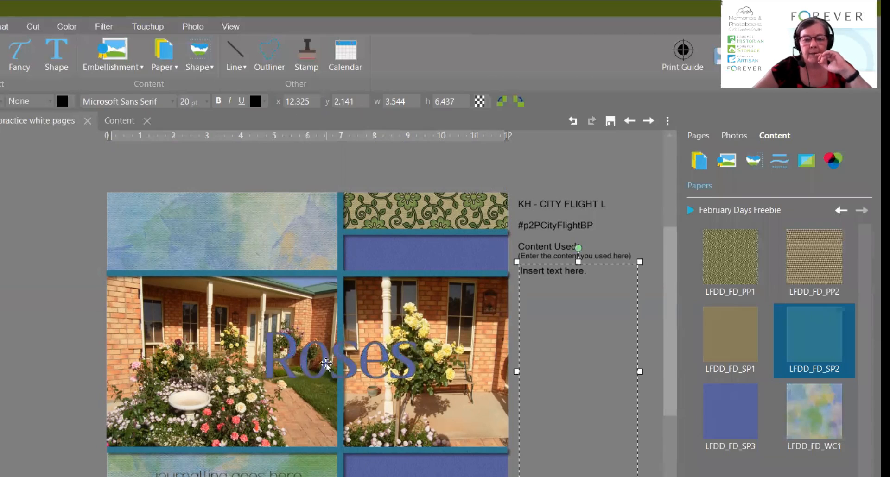
Move the "Roses" title onto the watercolor panel at the page's upper left and add a shadow to it
{"action": "left_click_drag", "start_coordinate": [324, 366], "coordinate": [203, 241]}
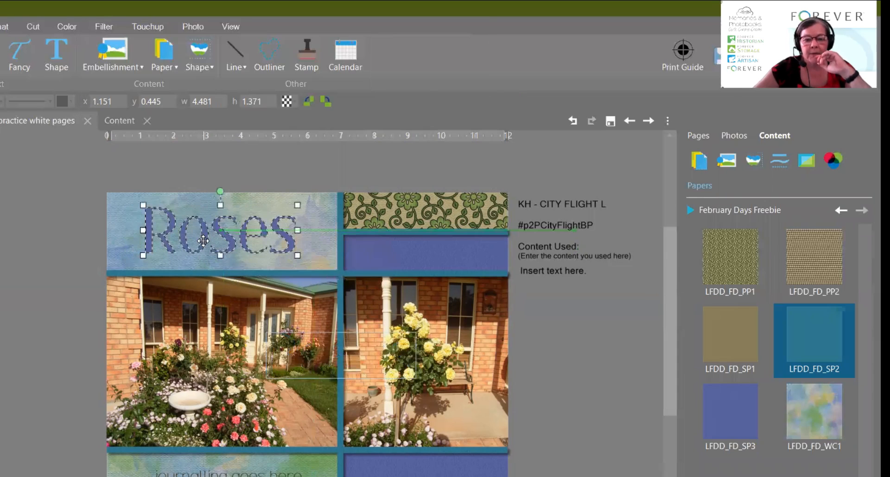
{"action": "left_click", "coordinate": [603, 336]}
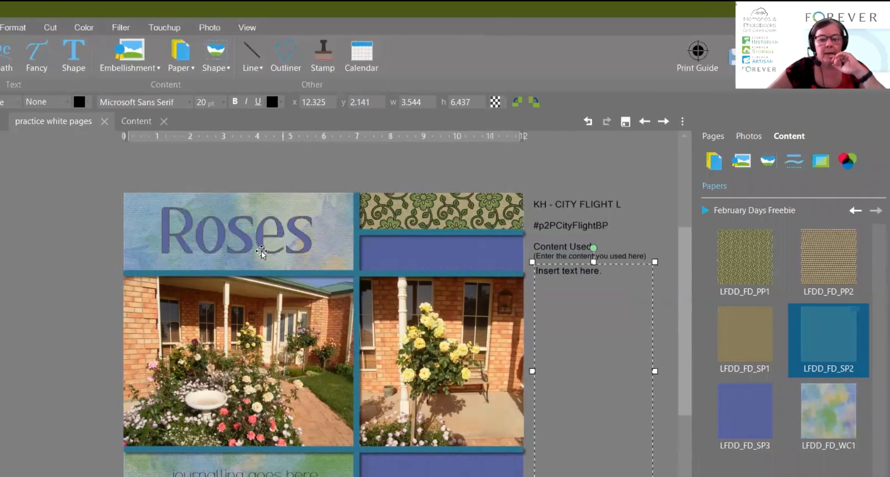
{"action": "left_click", "coordinate": [234, 243]}
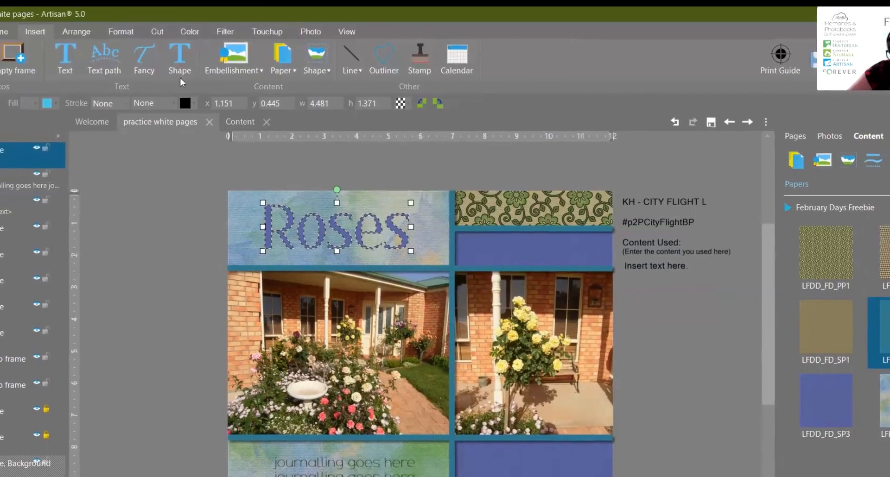
{"action": "left_click", "coordinate": [129, 36]}
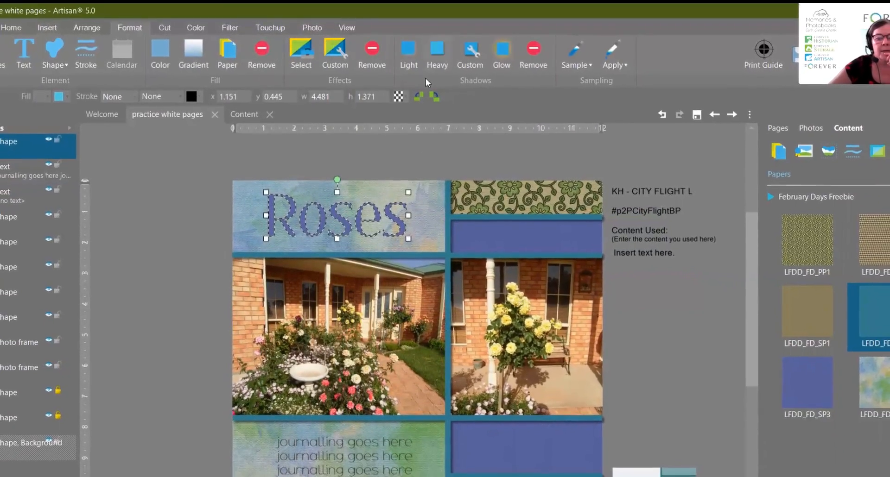
{"action": "left_click", "coordinate": [693, 349]}
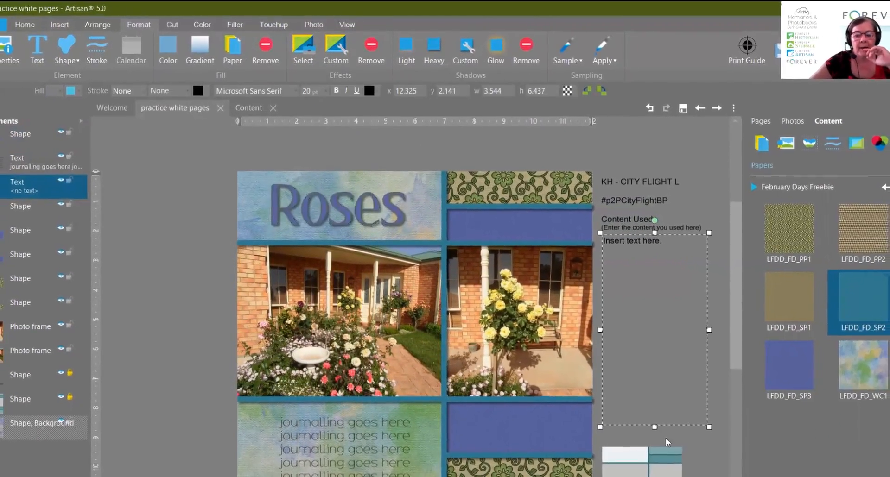
{"action": "left_click", "coordinate": [190, 396]}
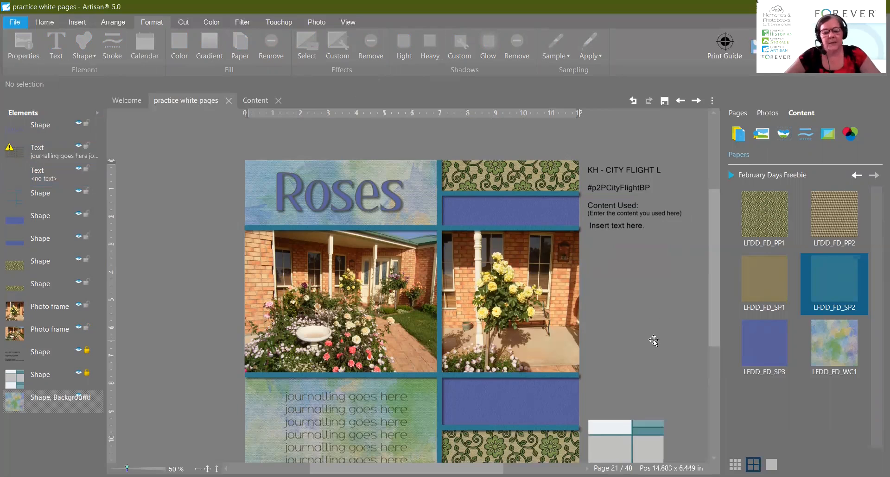
Add the dark rose, blue flower, yellow rose and green bow embellishments from the February Days Freebie kit to the page
{"action": "left_click", "coordinate": [762, 136]}
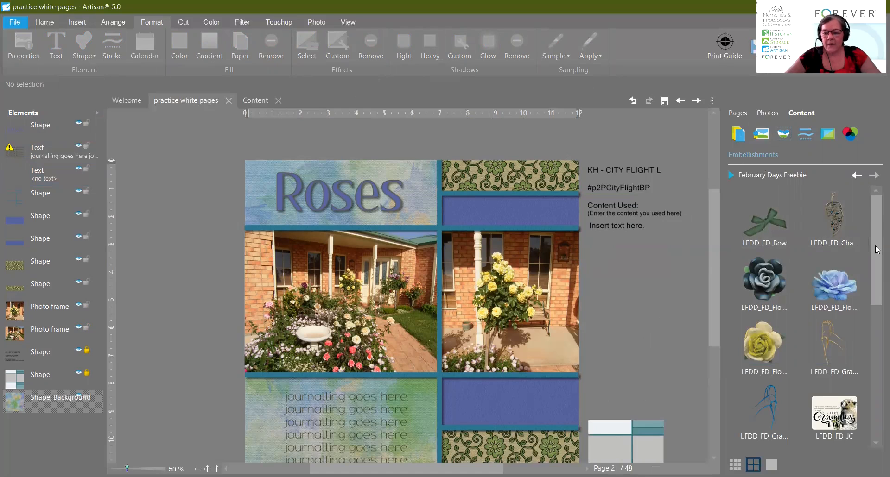
{"action": "scroll", "coordinate": [877, 283], "scroll_direction": "down", "scroll_amount": 1}
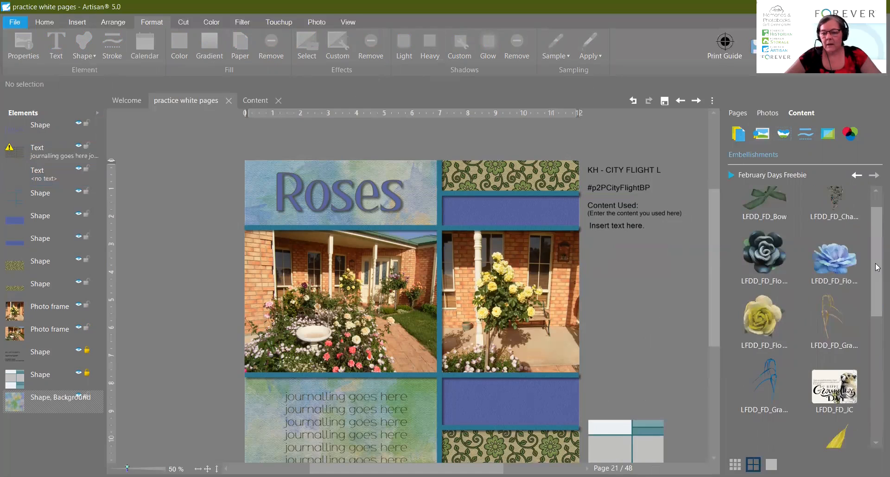
{"action": "left_click", "coordinate": [792, 258]}
{"action": "left_click", "coordinate": [799, 267]}
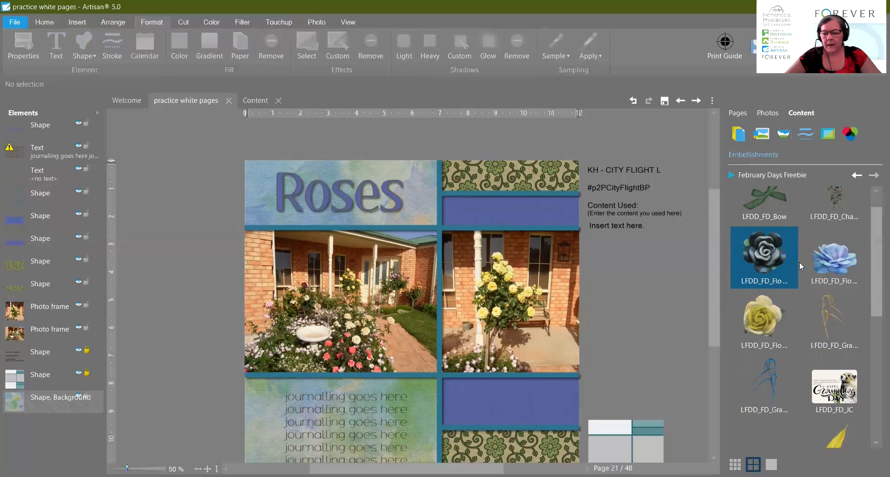
{"action": "left_click", "coordinate": [863, 258]}
{"action": "left_click", "coordinate": [851, 266]}
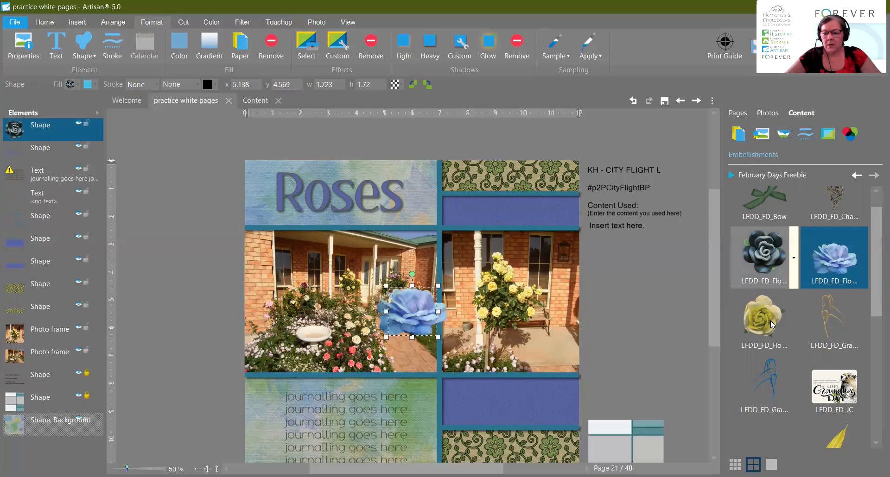
{"action": "left_click", "coordinate": [796, 320]}
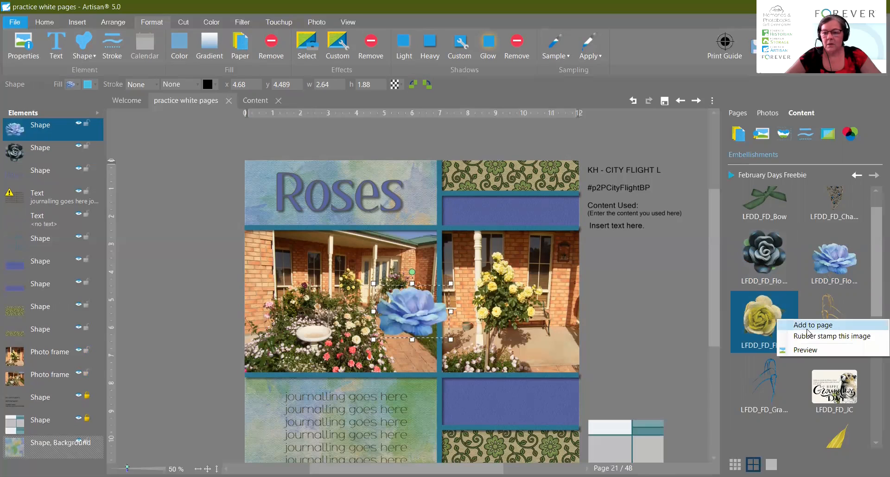
{"action": "left_click", "coordinate": [807, 327]}
{"action": "left_click", "coordinate": [796, 198]}
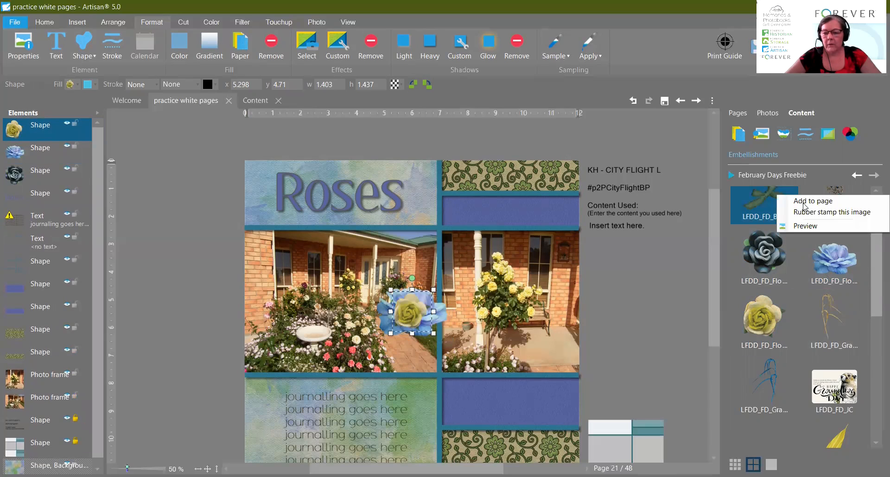
{"action": "left_click", "coordinate": [807, 205]}
Move the bow and the three flowers into a cluster over the purple panel below the yellow rose bush photo
{"action": "left_click_drag", "start_coordinate": [426, 339], "coordinate": [517, 432]}
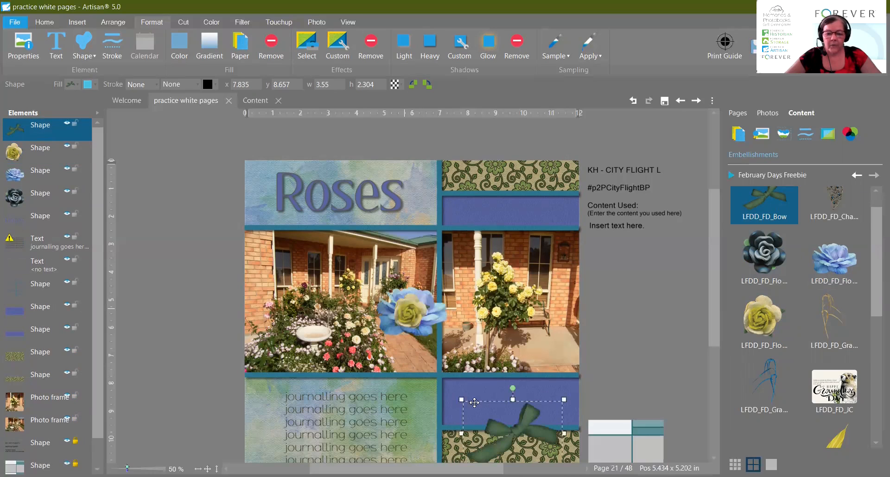
{"action": "left_click_drag", "start_coordinate": [411, 312], "coordinate": [475, 407]}
{"action": "left_click_drag", "start_coordinate": [416, 310], "coordinate": [507, 398]}
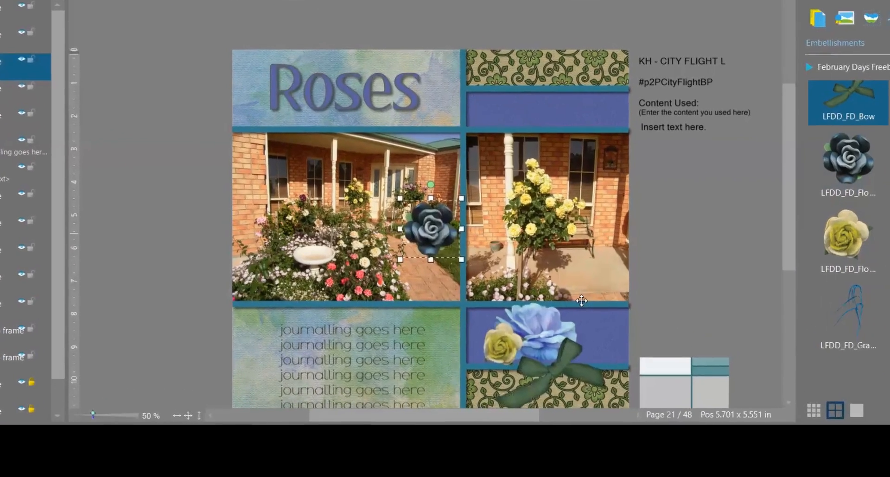
{"action": "left_click_drag", "start_coordinate": [391, 318], "coordinate": [538, 408]}
{"action": "left_click_drag", "start_coordinate": [602, 353], "coordinate": [613, 361]}
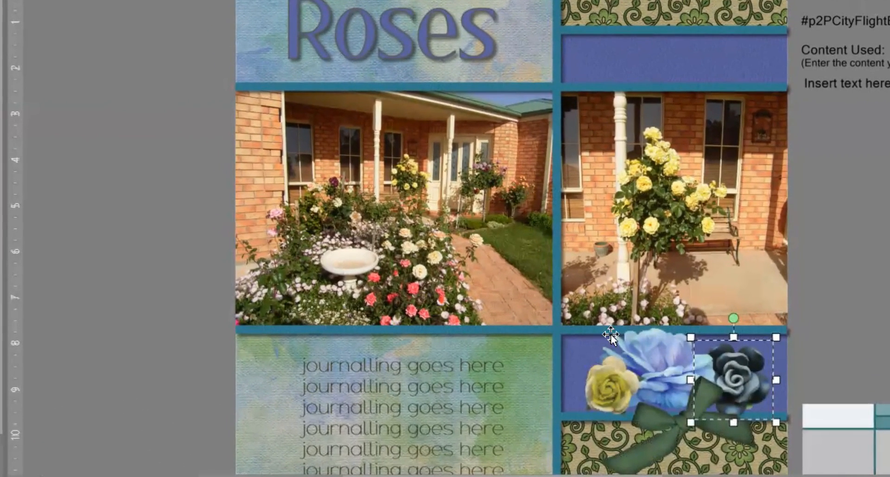
Shrink the blue flower toward the back of the cluster, then enlarge the yellow rose and position it in front
{"action": "left_click_drag", "start_coordinate": [594, 326], "coordinate": [673, 349]}
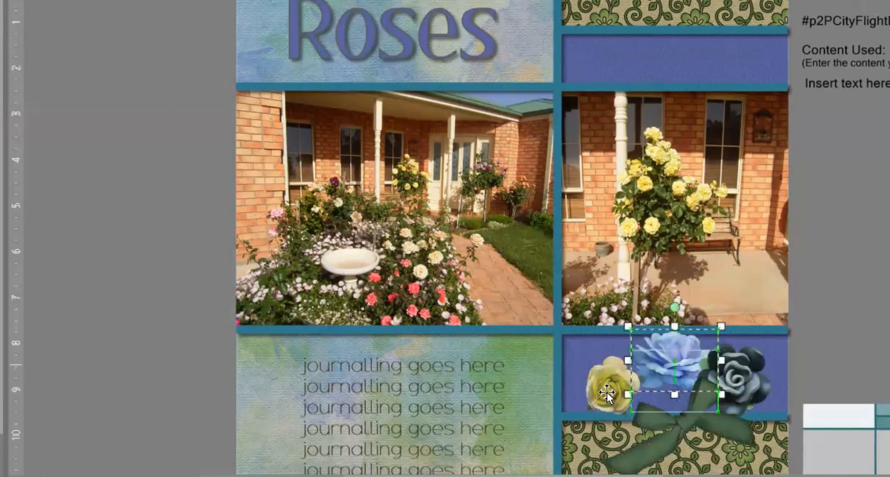
{"action": "left_click_drag", "start_coordinate": [608, 413], "coordinate": [581, 427]}
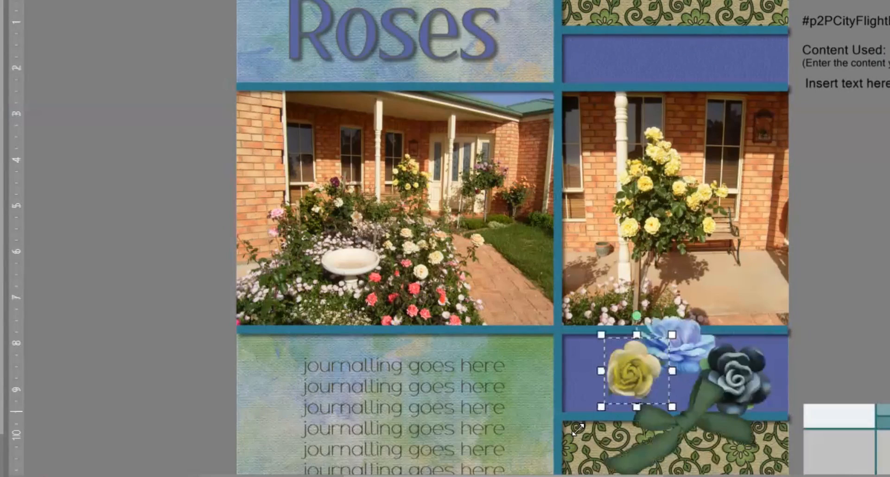
{"action": "left_click_drag", "start_coordinate": [616, 391], "coordinate": [631, 384]}
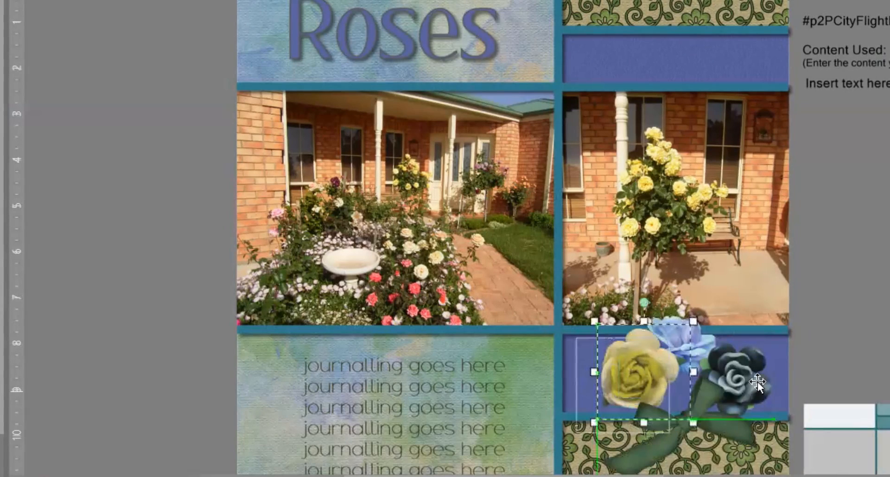
Tuck the dark rose beside the yellow one, then shrink the bow and place it behind and below the flowers
{"action": "left_click", "coordinate": [747, 363]}
{"action": "left_click_drag", "start_coordinate": [701, 379], "coordinate": [721, 375]}
{"action": "left_click", "coordinate": [681, 429]}
{"action": "left_click_drag", "start_coordinate": [683, 429], "coordinate": [657, 423]}
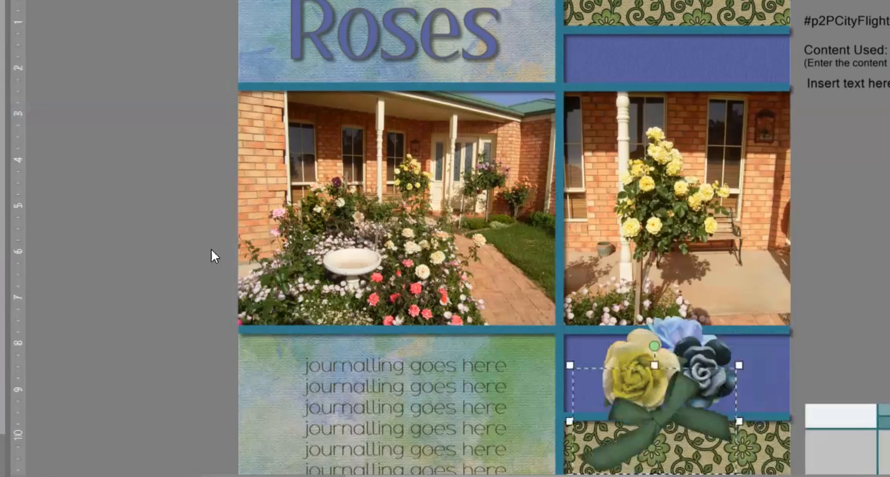
{"action": "left_click_drag", "start_coordinate": [669, 425], "coordinate": [658, 424]}
{"action": "left_click_drag", "start_coordinate": [737, 373], "coordinate": [694, 413]}
{"action": "left_click_drag", "start_coordinate": [637, 444], "coordinate": [664, 420]}
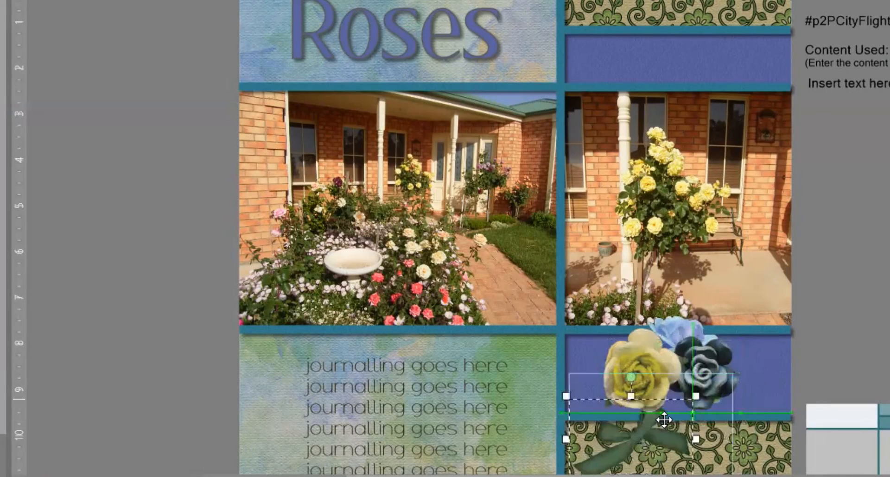
{"action": "left_click", "coordinate": [872, 269]}
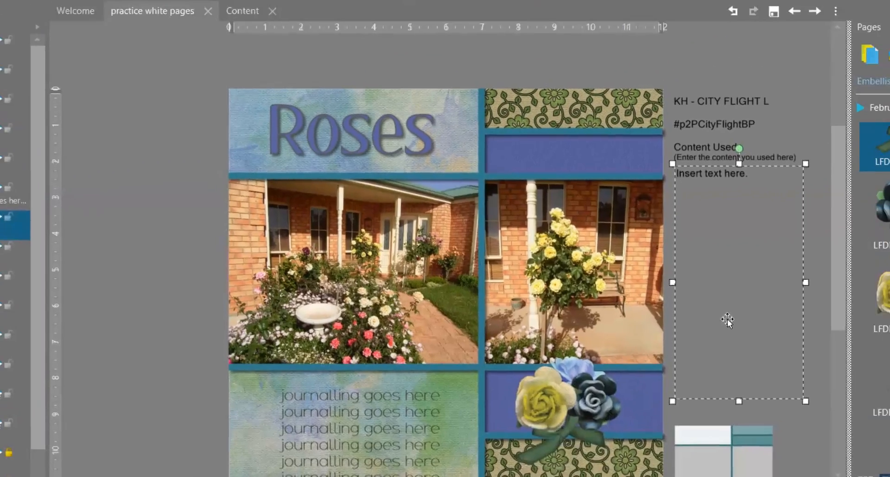
Apply light shadows to the flowers in the embellishment cluster and deselect them
{"action": "left_click", "coordinate": [543, 408]}
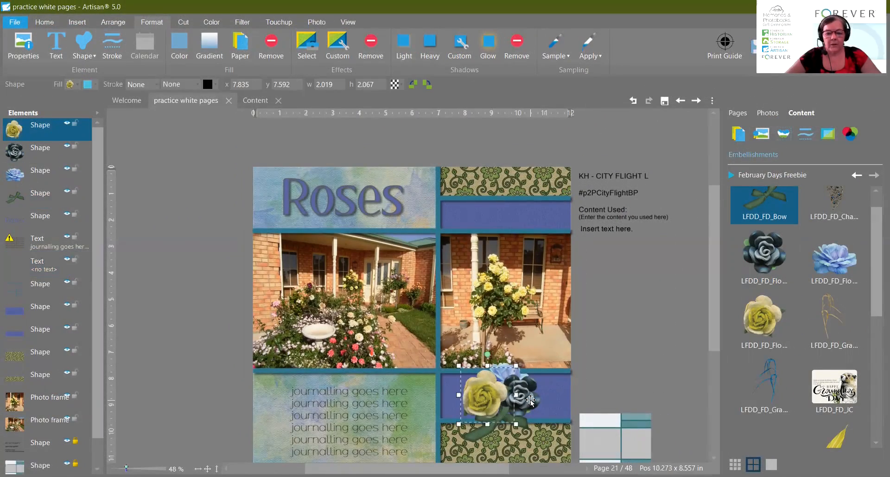
{"action": "left_click", "coordinate": [505, 376]}
{"action": "left_click", "coordinate": [404, 47]}
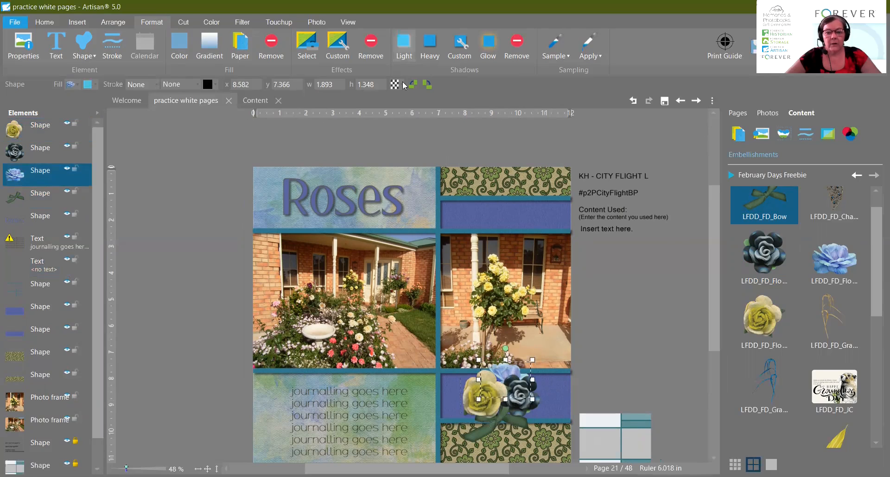
{"action": "left_click", "coordinate": [522, 393]}
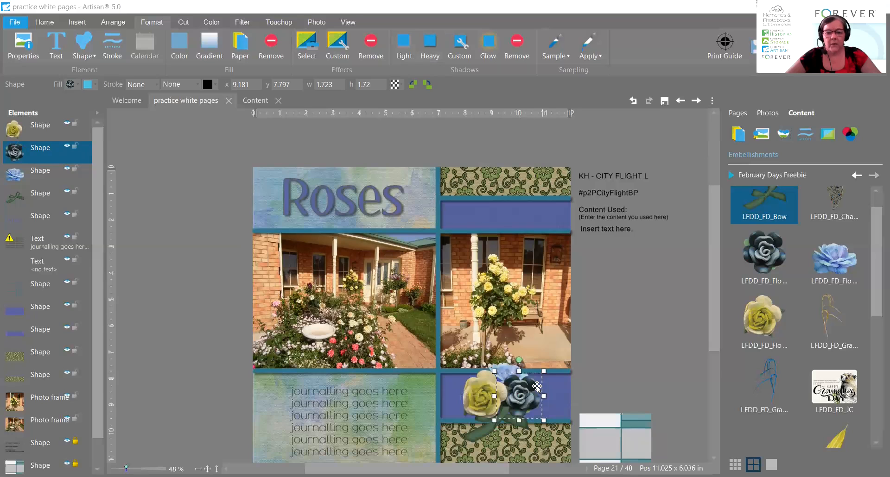
{"action": "left_click", "coordinate": [638, 305]}
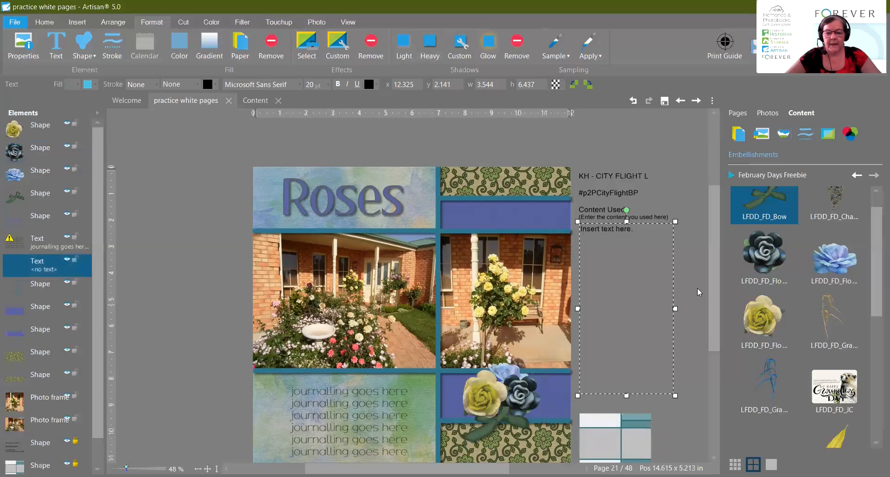
{"action": "left_click", "coordinate": [695, 265]}
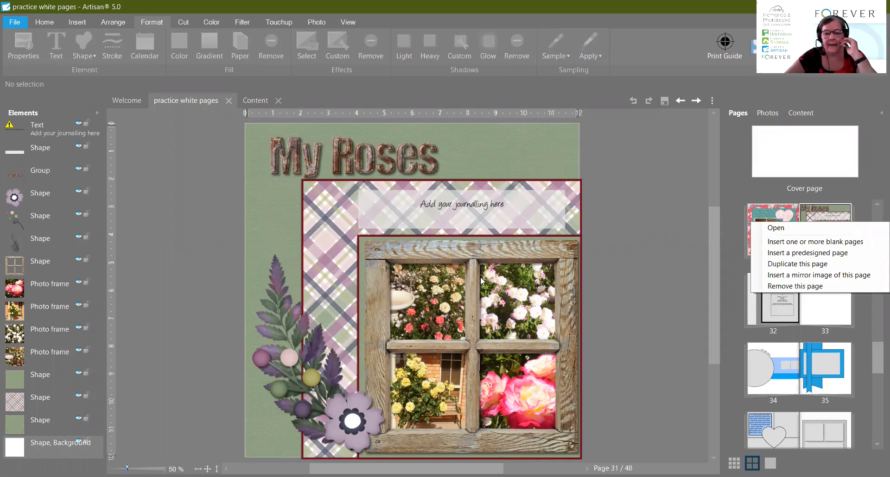
Dismiss the page options, view page 32 and open the blank page 33
{"action": "left_click", "coordinate": [609, 262]}
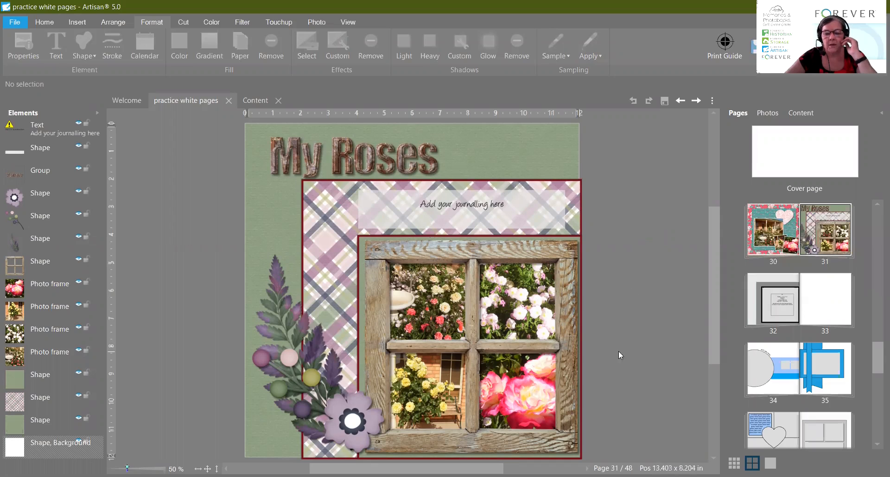
{"action": "left_click", "coordinate": [771, 299]}
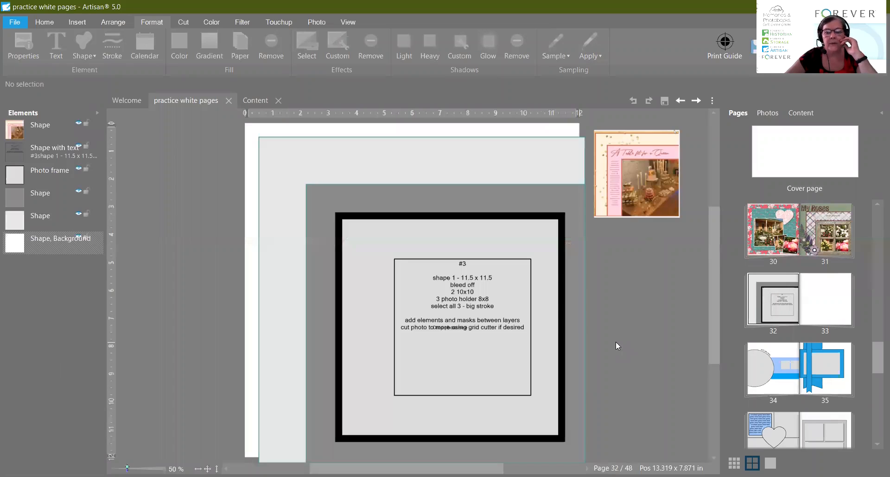
{"action": "left_click", "coordinate": [817, 305]}
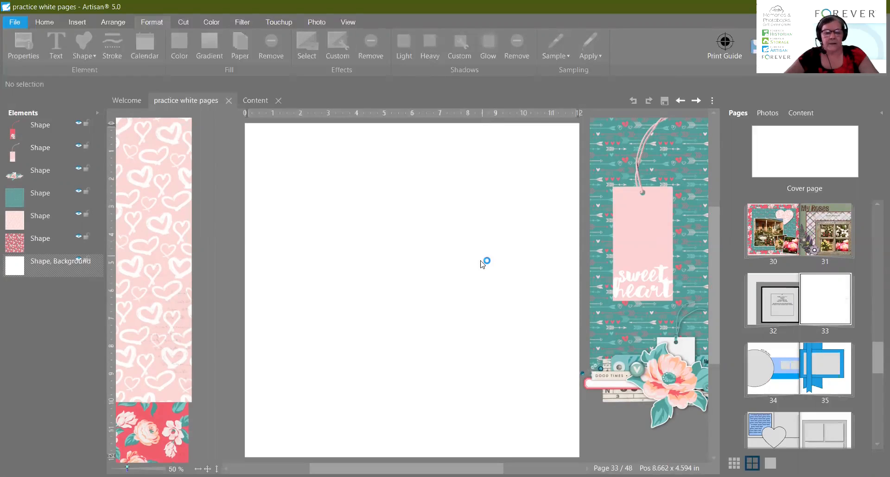
Insert a 12 × 12 rectangle covering the whole of blank page 33 and remove its stroke
{"action": "left_click", "coordinate": [77, 23]}
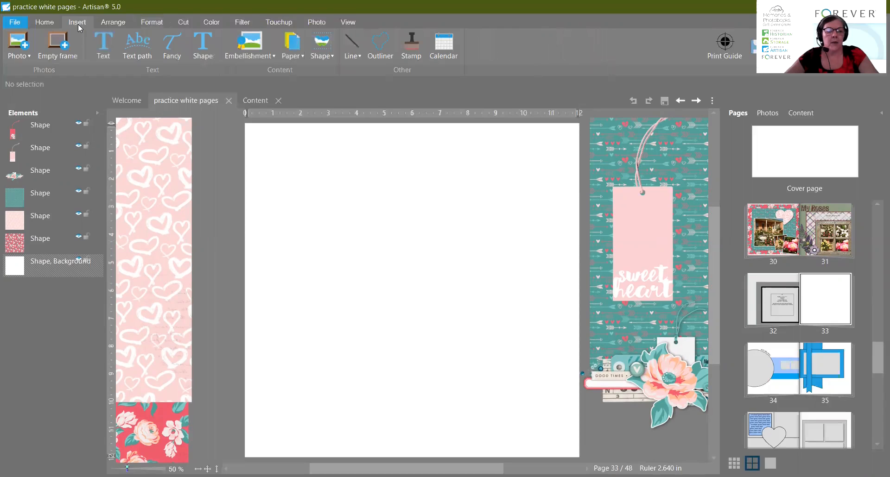
{"action": "left_click", "coordinate": [320, 50]}
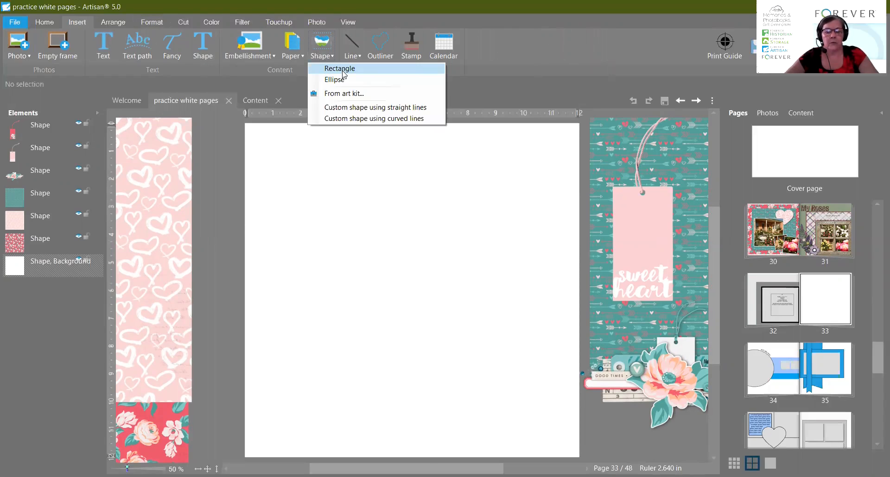
{"action": "left_click", "coordinate": [343, 73]}
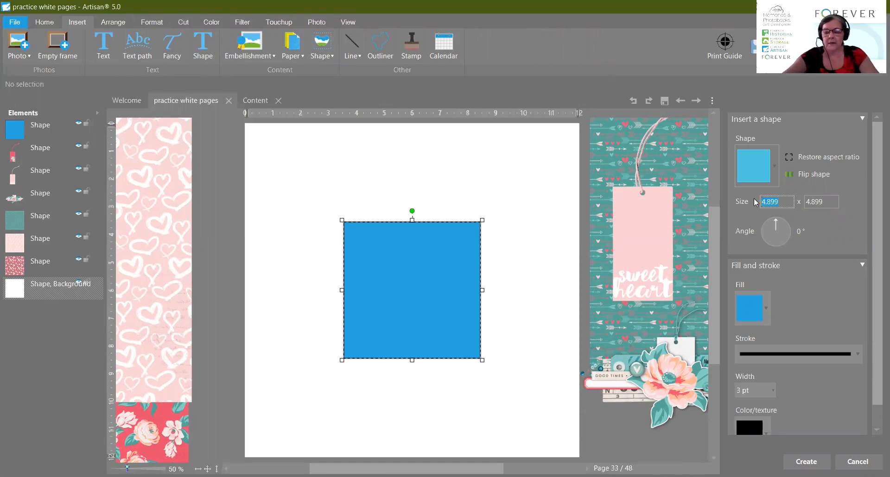
{"action": "left_click_drag", "start_coordinate": [756, 202], "coordinate": [806, 203]}
{"action": "type", "text": "12"}
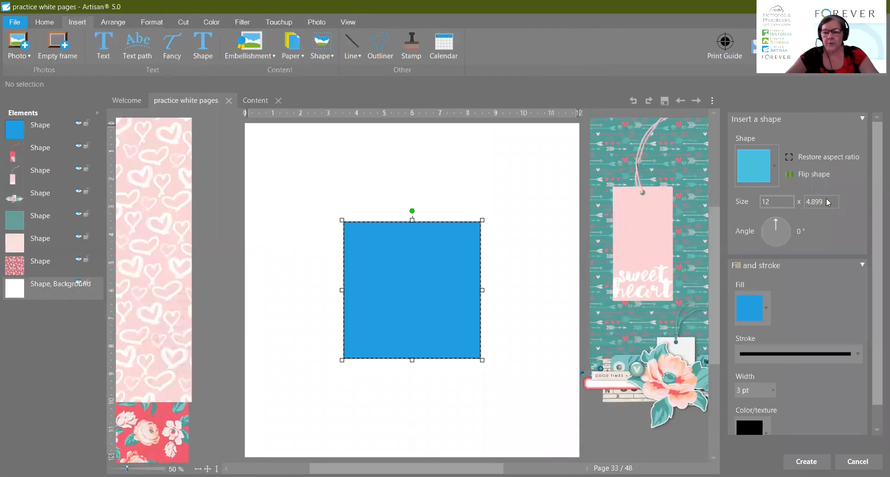
{"action": "key", "text": "Tab"}
{"action": "type", "text": "9"}
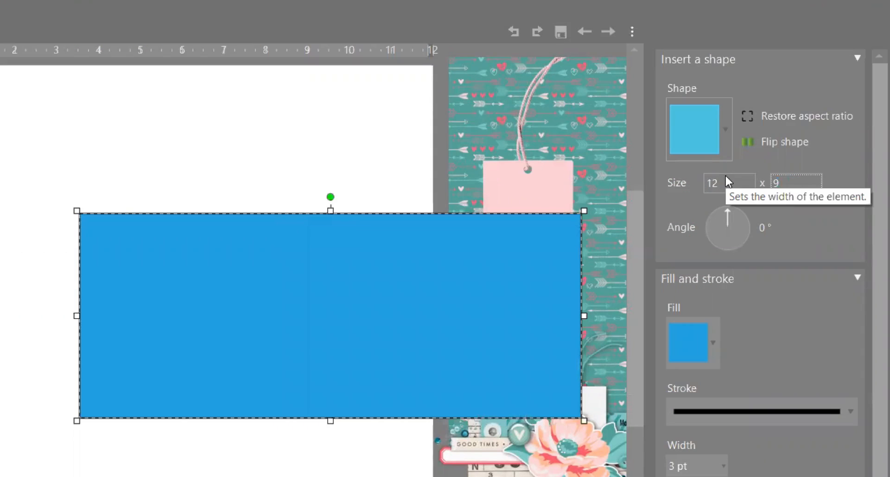
{"action": "key", "text": "BackSpace"}
{"action": "type", "text": "126"}
{"action": "key", "text": "BackSpace"}
{"action": "key", "text": "Tab"}
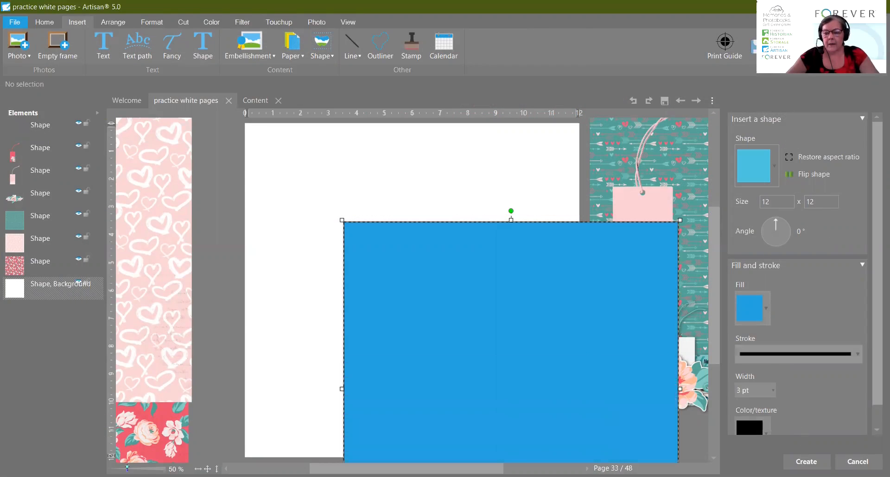
{"action": "left_click", "coordinate": [806, 462]}
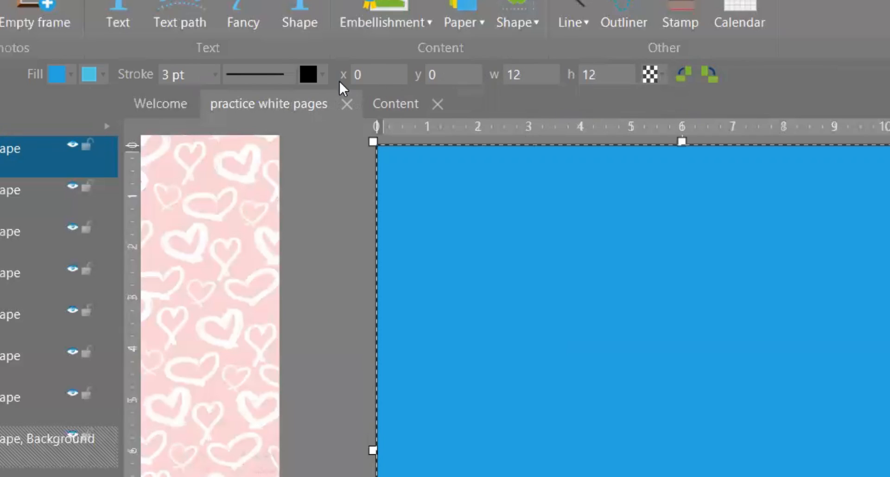
{"action": "left_click", "coordinate": [214, 78]}
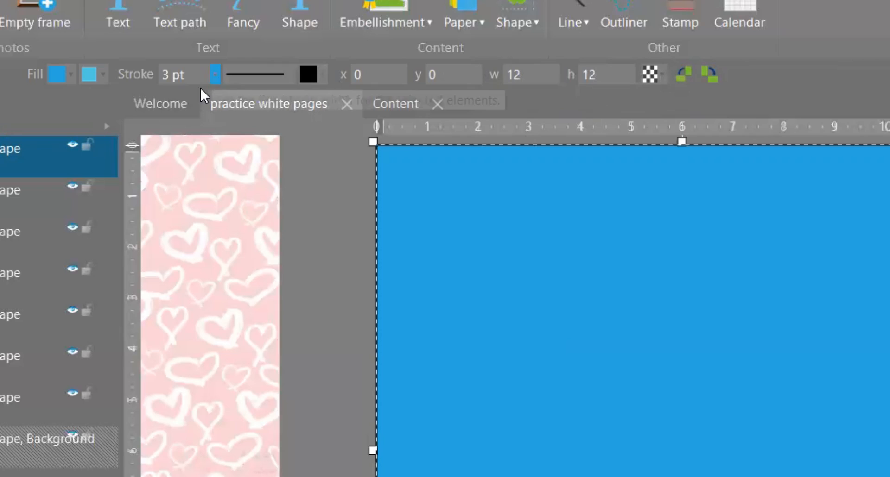
{"action": "left_click", "coordinate": [192, 107]}
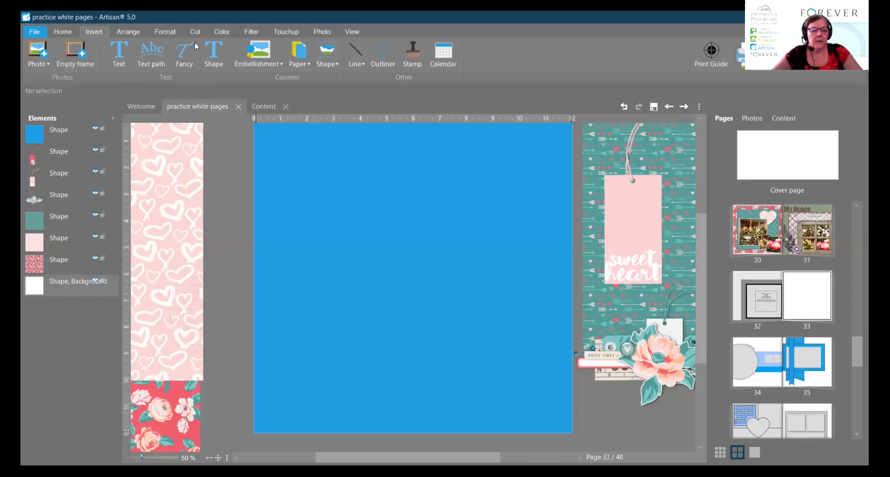
Insert an 11 × 11 rectangle and position it so its right and bottom edges run just past the page edges
{"action": "left_click", "coordinate": [323, 55]}
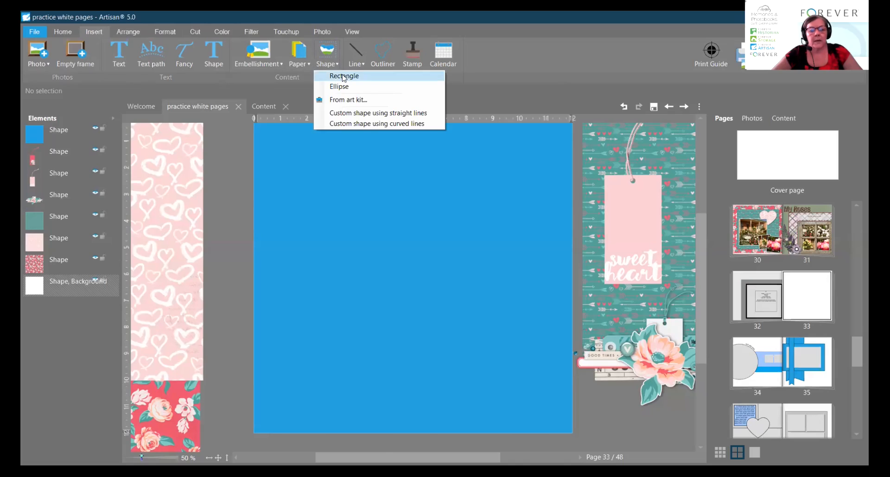
{"action": "left_click", "coordinate": [344, 76]}
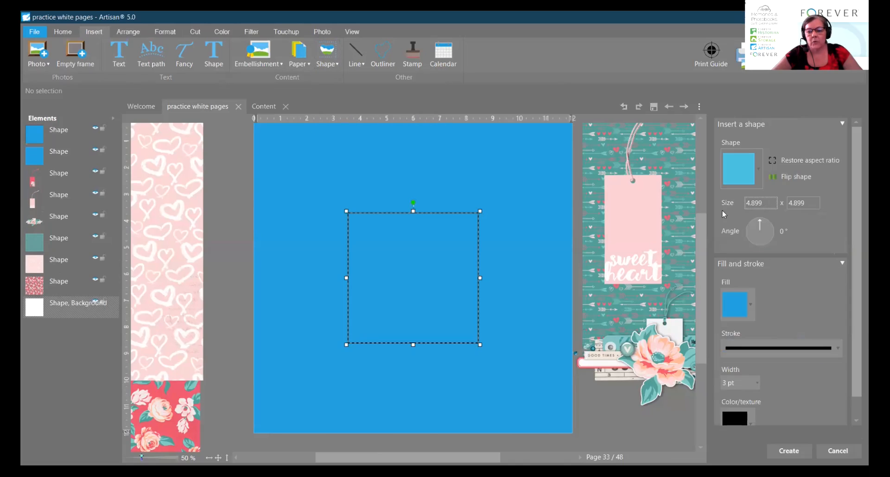
{"action": "type", "text": "11"}
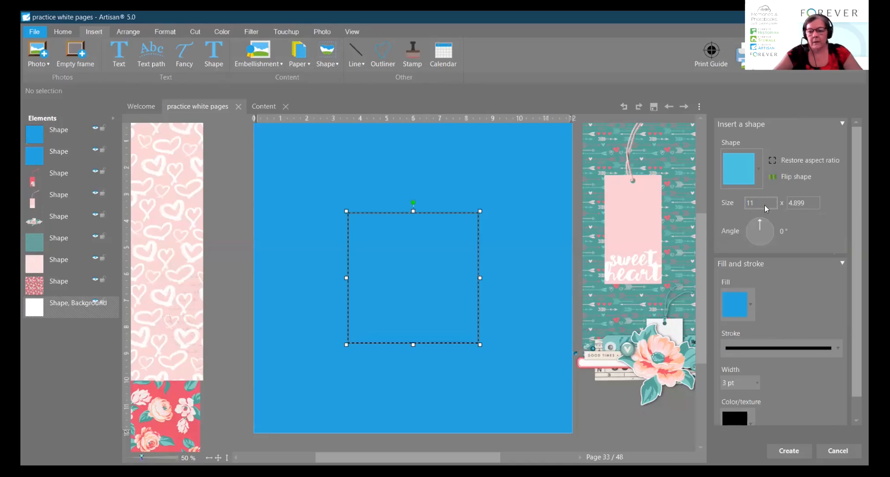
{"action": "key", "text": "Tab"}
{"action": "type", "text": "11"}
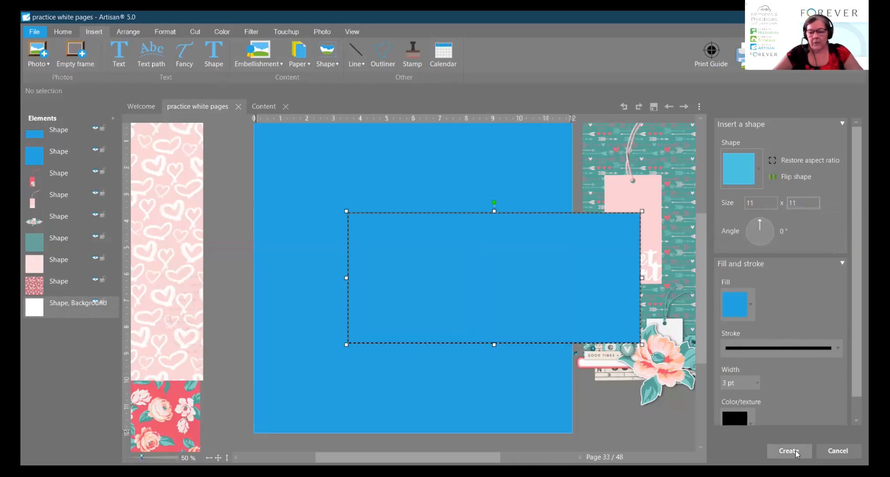
{"action": "left_click", "coordinate": [796, 453]}
{"action": "left_click_drag", "start_coordinate": [483, 338], "coordinate": [419, 266]}
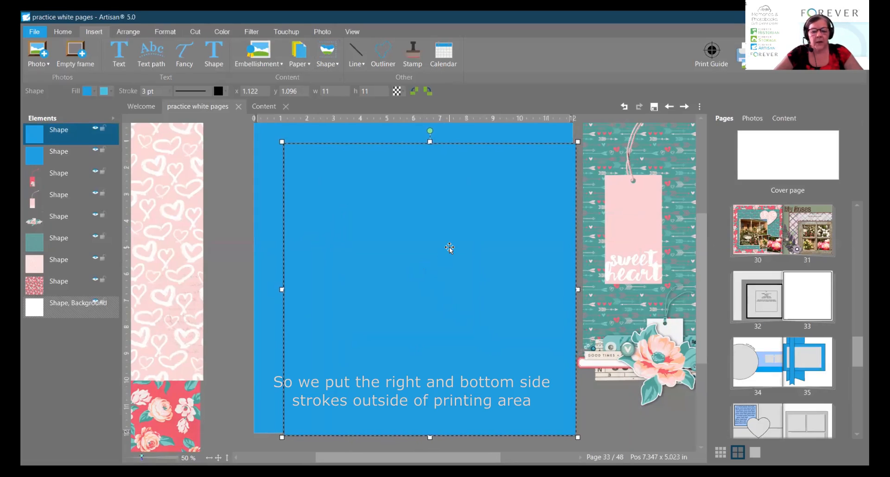
Fill the 11 × 11 rectangle with a standard mid grey and deselect it
{"action": "left_click", "coordinate": [94, 94]}
{"action": "left_click", "coordinate": [100, 104]}
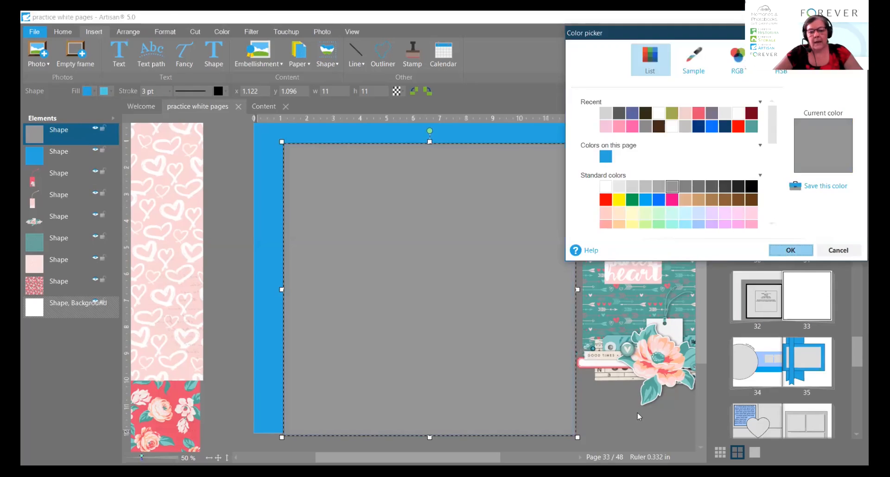
{"action": "left_click", "coordinate": [789, 250]}
{"action": "left_click", "coordinate": [638, 414]}
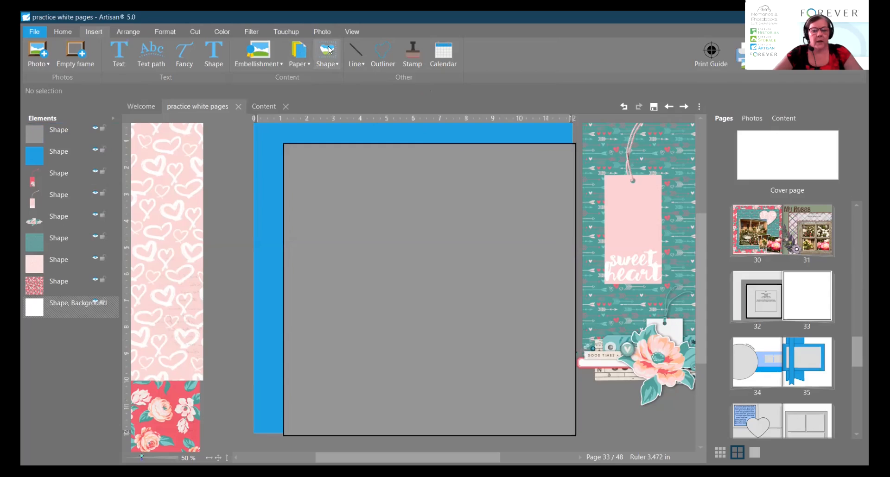
Insert a 10 × 10 rectangle and align its right and bottom edges with those of the grey rectangle
{"action": "left_click", "coordinate": [328, 59]}
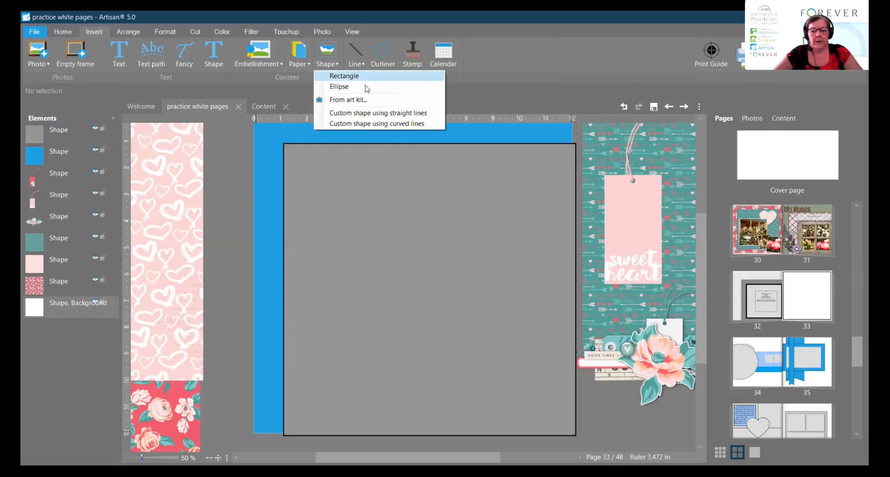
{"action": "left_click", "coordinate": [343, 76]}
{"action": "double_click", "coordinate": [760, 203]}
{"action": "type", "text": "10"}
{"action": "key", "text": "Tab"}
{"action": "type", "text": "10"}
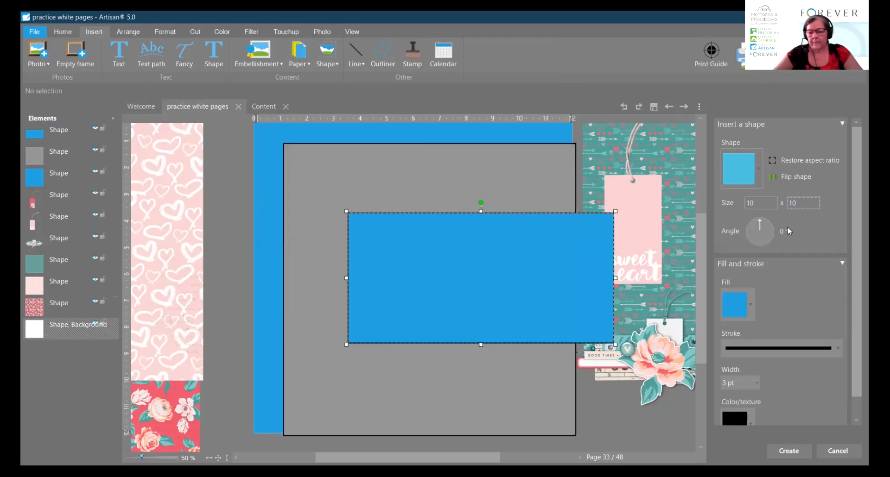
{"action": "left_click", "coordinate": [788, 451]}
{"action": "left_click_drag", "start_coordinate": [449, 349], "coordinate": [412, 305]}
{"action": "left_click", "coordinate": [630, 416]}
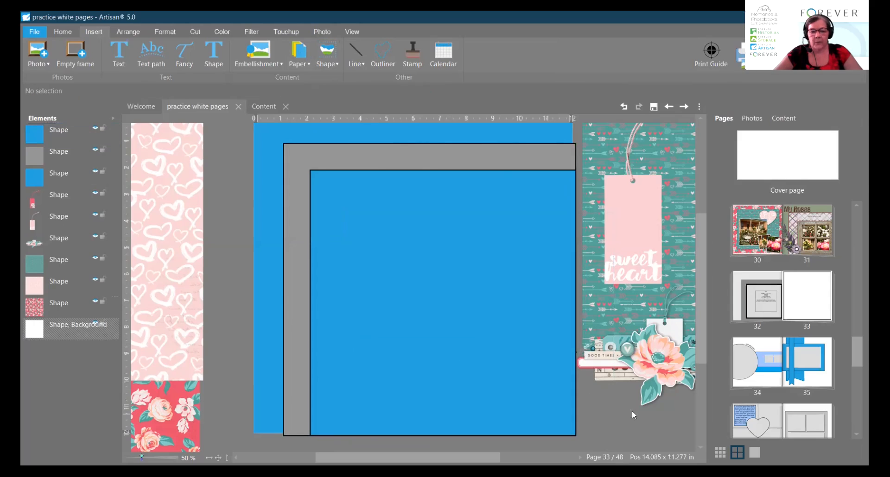
Insert an empty photo frame, enlarge it to about 9 × 9 and centre it on the 10 × 10 rectangle
{"action": "left_click", "coordinate": [75, 52]}
{"action": "left_click_drag", "start_coordinate": [411, 273], "coordinate": [394, 247]}
{"action": "left_click_drag", "start_coordinate": [464, 321], "coordinate": [585, 441]}
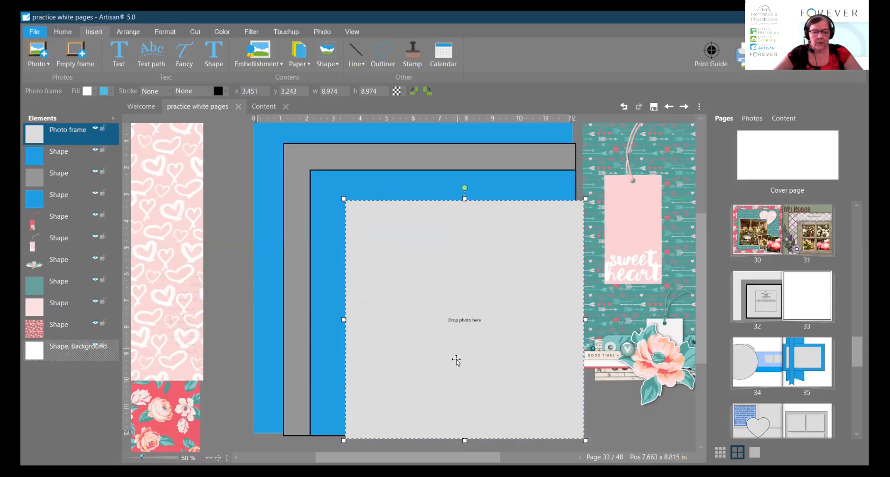
{"action": "key", "text": "Left"}
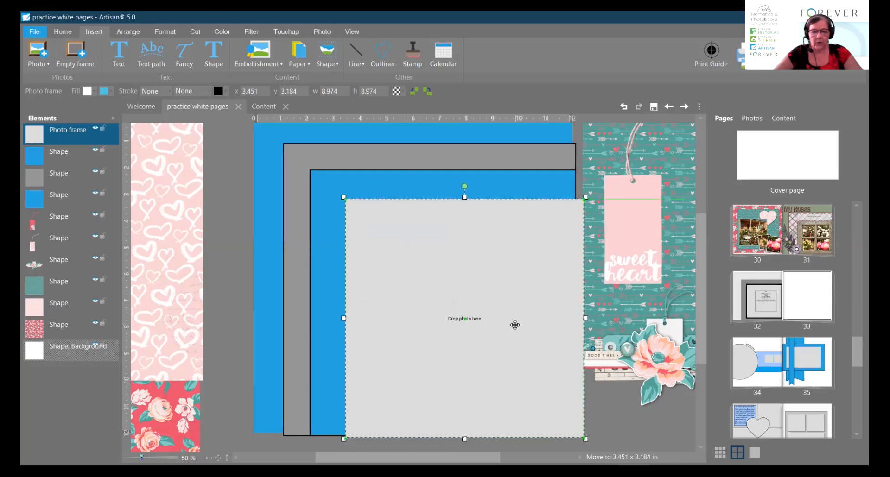
{"action": "left_click_drag", "start_coordinate": [506, 320], "coordinate": [494, 308]}
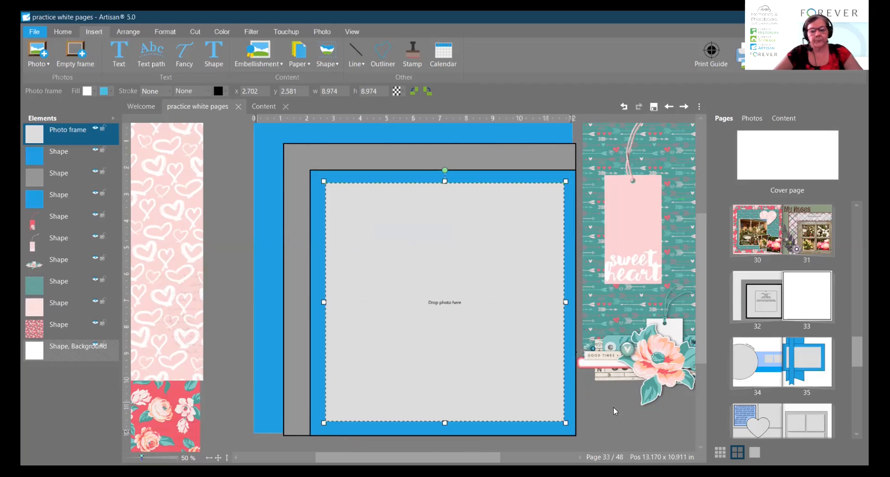
{"action": "left_click", "coordinate": [613, 407]}
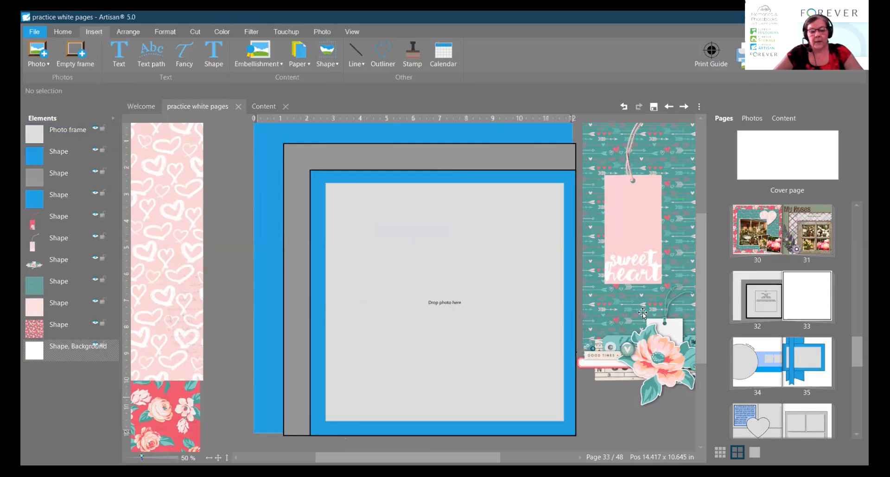
Show the papers of the Everlasting Bonus Pack from the Free Kits collection
{"action": "left_click", "coordinate": [783, 119]}
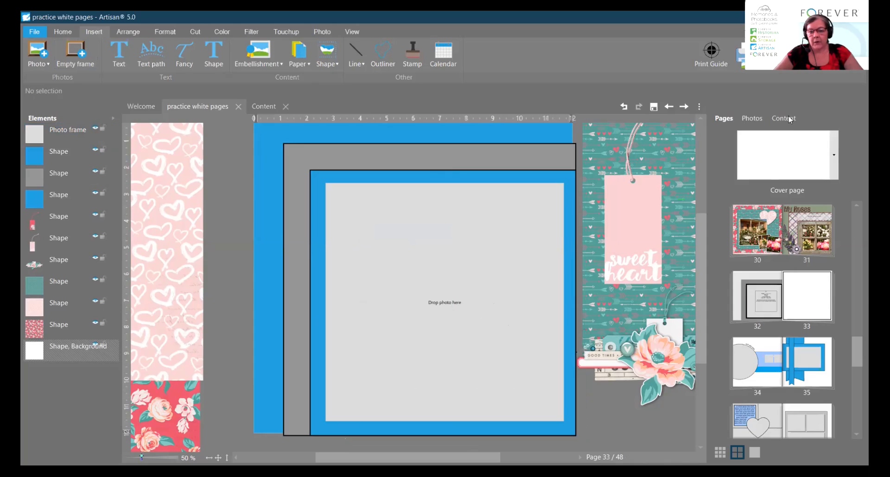
{"action": "left_click", "coordinate": [764, 177]}
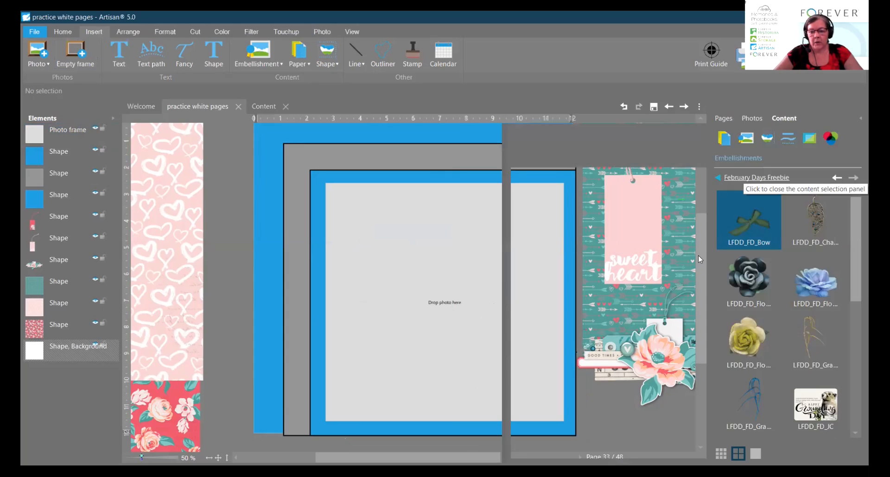
{"action": "left_click", "coordinate": [704, 353]}
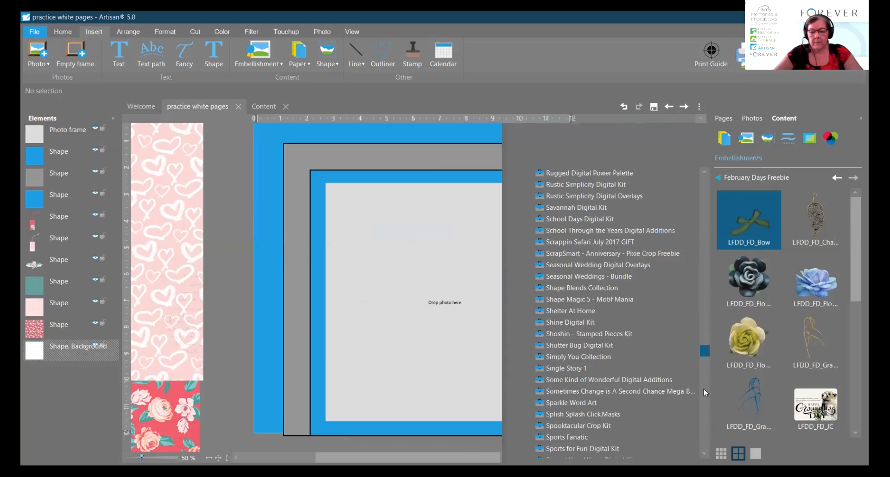
{"action": "left_click", "coordinate": [704, 428]}
{"action": "left_click", "coordinate": [583, 380]}
{"action": "left_click", "coordinate": [586, 392]}
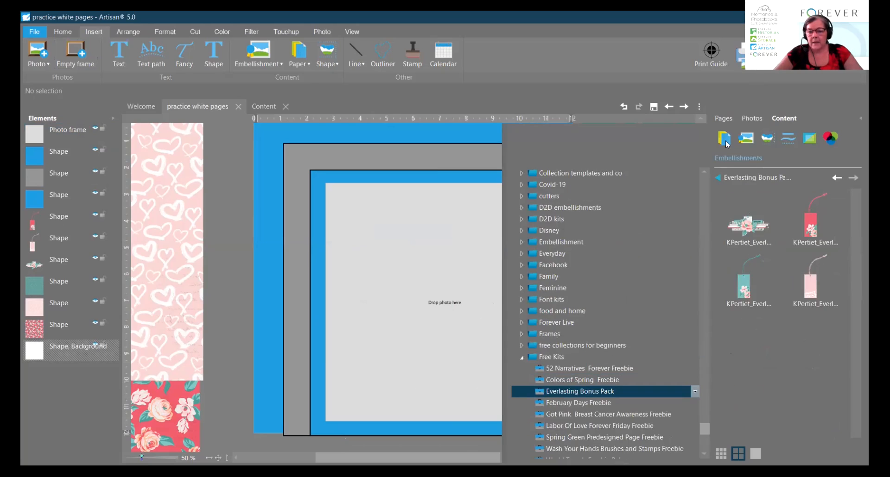
{"action": "left_click", "coordinate": [745, 177]}
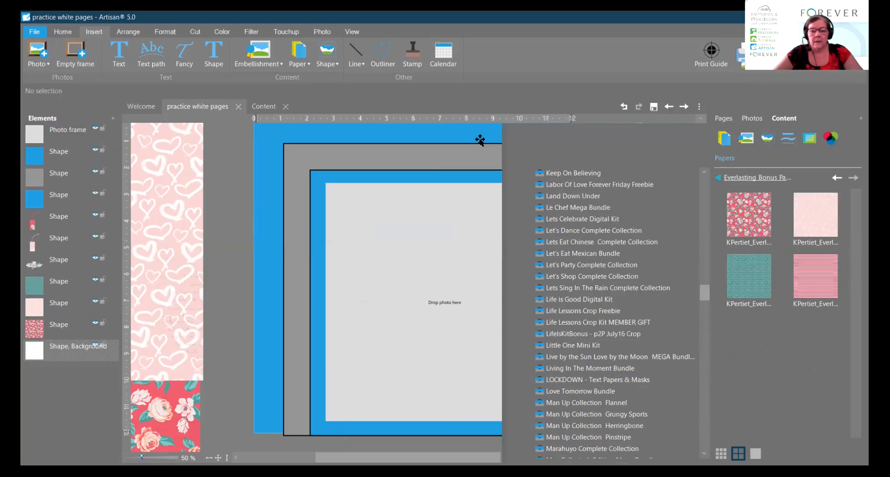
Fill the page-sized rectangle with the red floral paper
{"action": "left_click", "coordinate": [512, 164]}
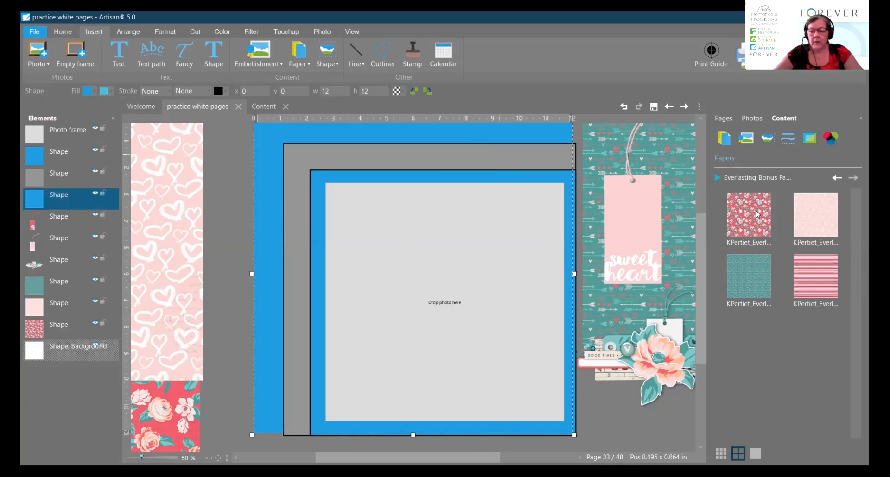
{"action": "left_click", "coordinate": [776, 220]}
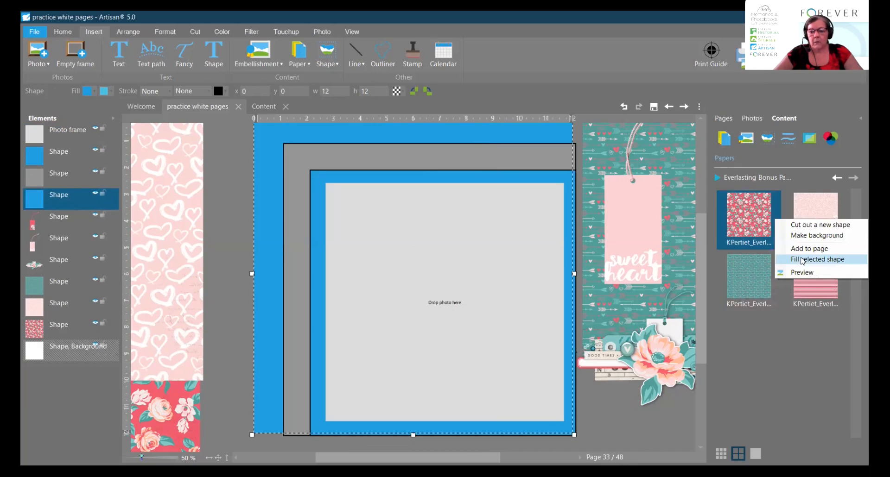
{"action": "left_click", "coordinate": [785, 281]}
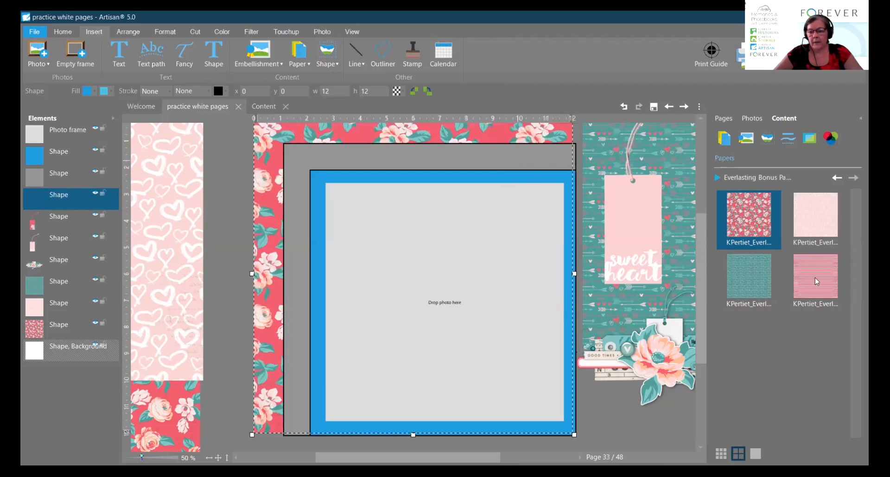
Fill the grey 11 × 11 rectangle with the red striped paper, accepting the default cut
{"action": "left_click", "coordinate": [842, 291]}
{"action": "left_click", "coordinate": [844, 287]}
{"action": "left_click", "coordinate": [815, 323]}
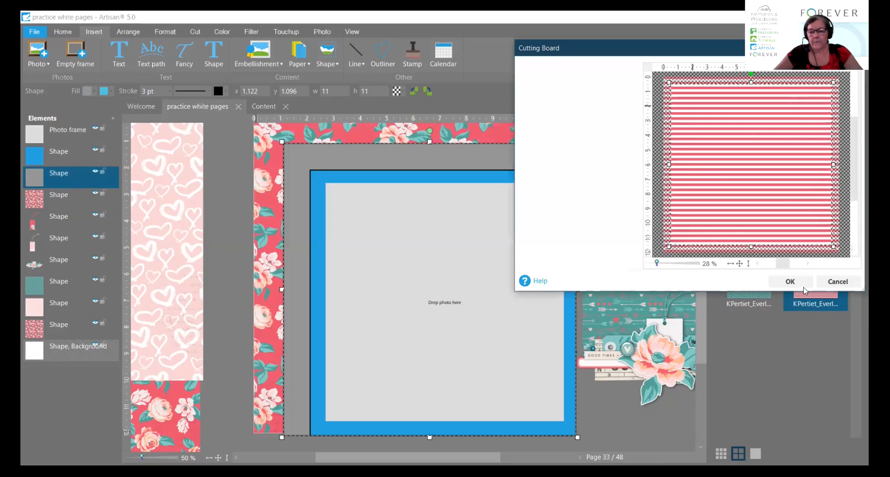
{"action": "left_click", "coordinate": [800, 284]}
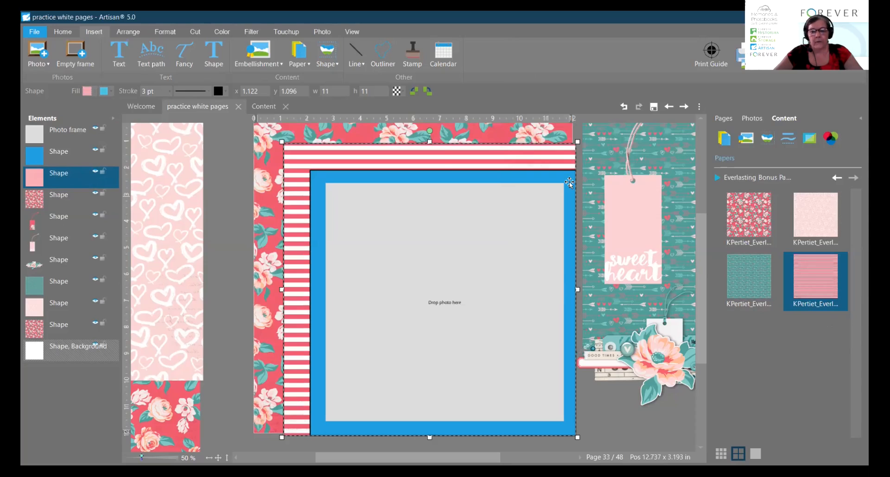
Fill the blue 10 × 10 rectangle with the teal arrow paper, accepting the default cut, and place the garden 0019 photo in the empty frame
{"action": "left_click", "coordinate": [766, 290]}
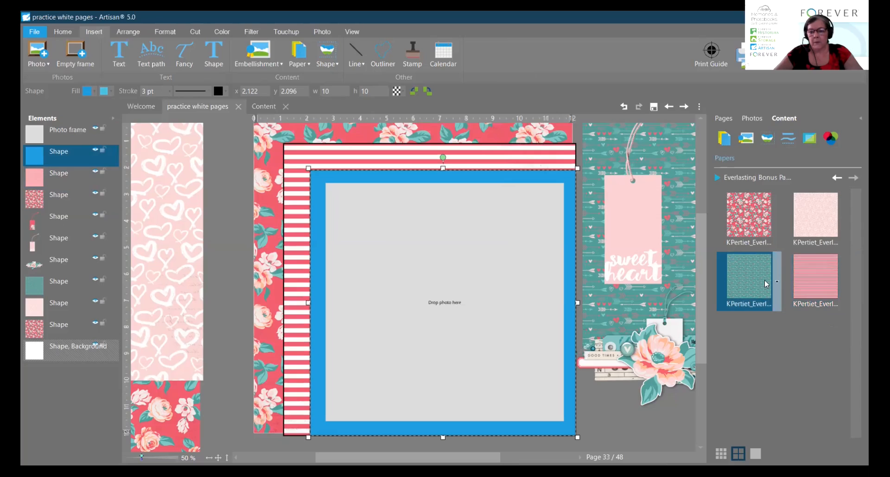
{"action": "left_click", "coordinate": [787, 313]}
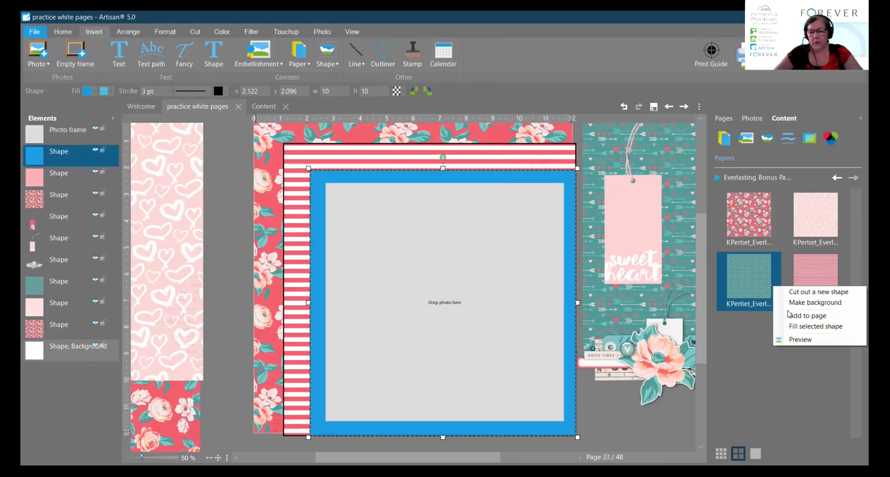
{"action": "left_click", "coordinate": [792, 326]}
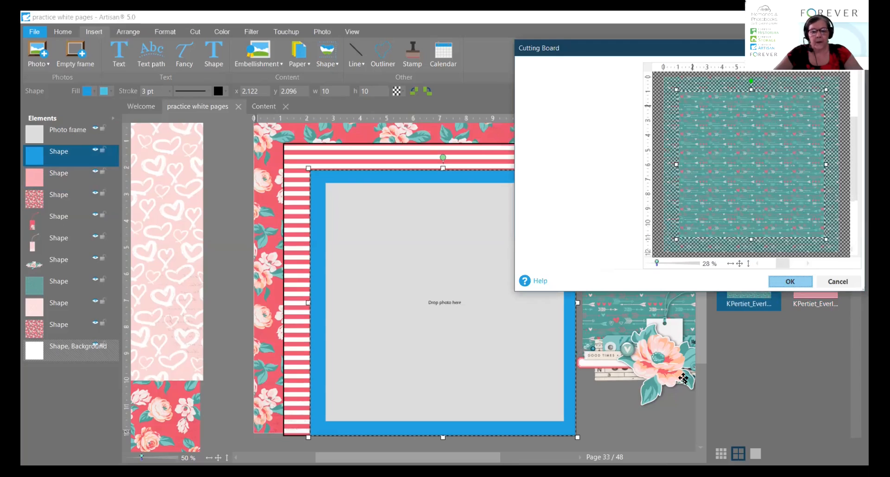
{"action": "key", "text": "Return"}
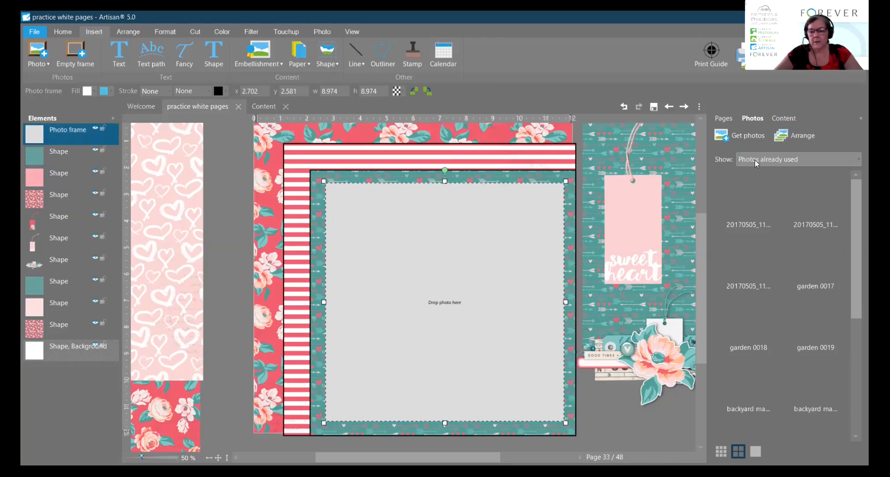
{"action": "left_click_drag", "start_coordinate": [785, 298], "coordinate": [480, 340]}
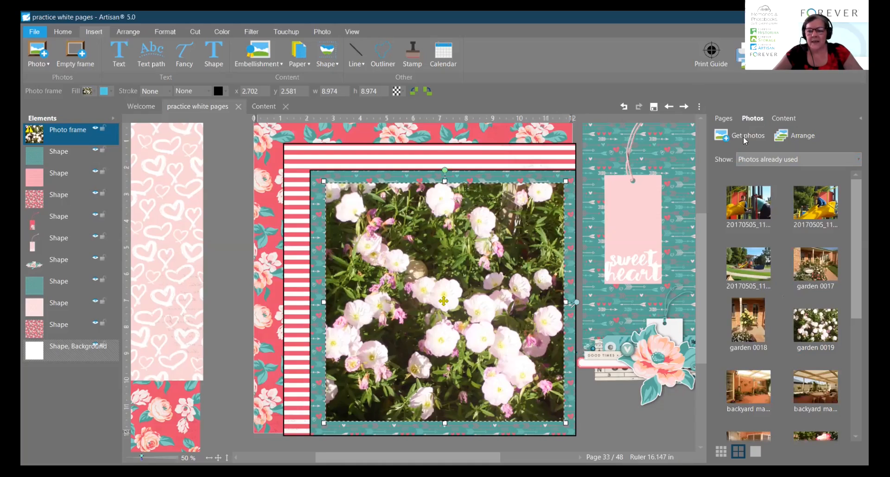
Add the floral cluster embellishment from the Everlasting Bonus Pack to the page, over the photo's lower edge
{"action": "left_click", "coordinate": [783, 119]}
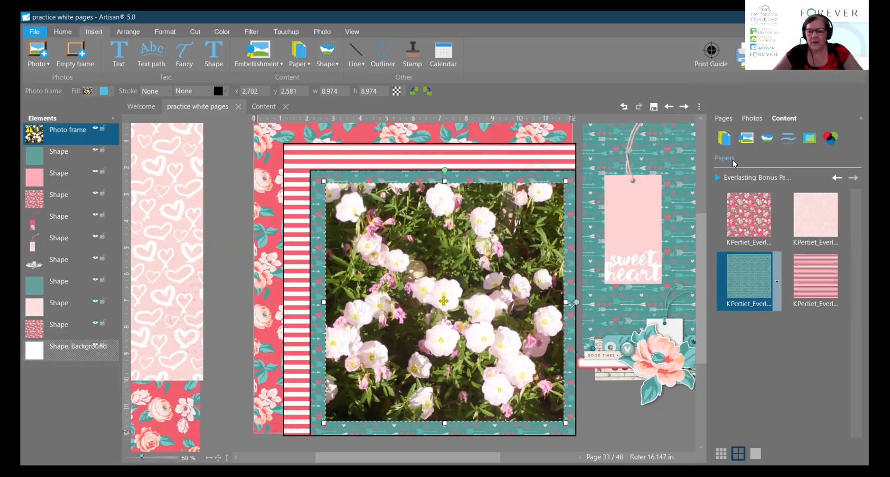
{"action": "left_click", "coordinate": [751, 142]}
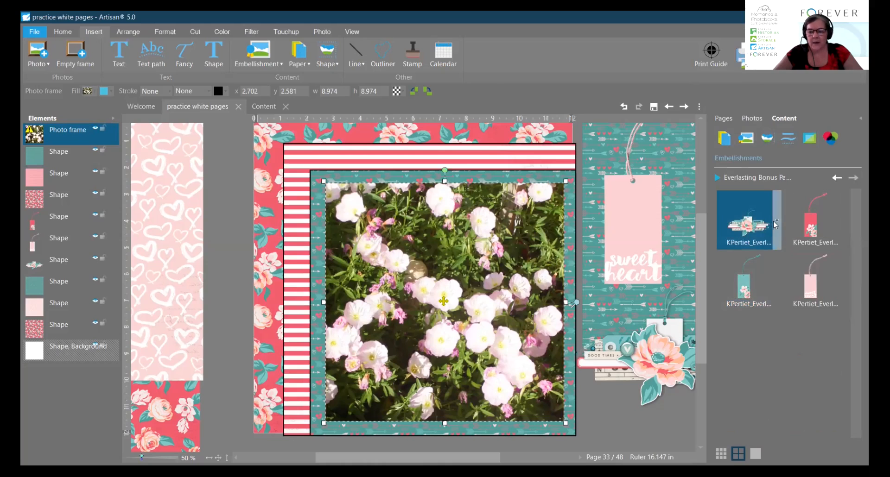
{"action": "left_click", "coordinate": [777, 220]}
{"action": "left_click", "coordinate": [793, 224]}
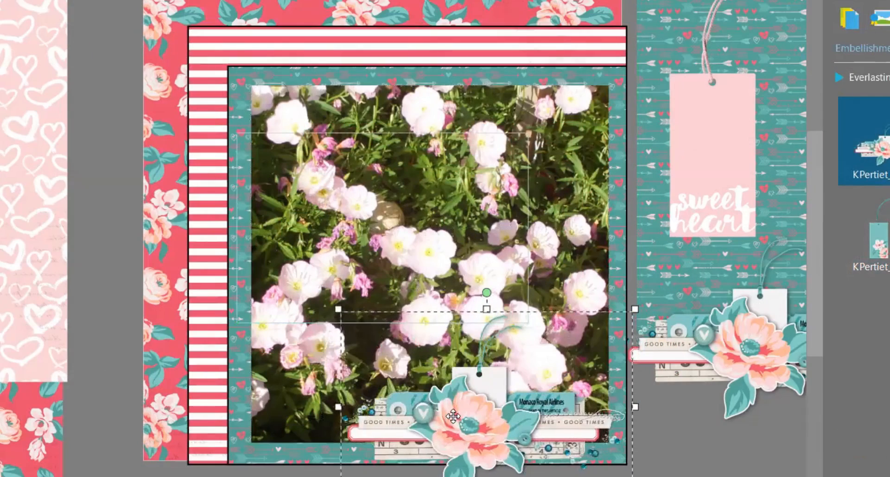
Shrink the flower photo to about 8.16 × 8.16 and recentre it on the teal rectangle, leaving more room below it
{"action": "left_click", "coordinate": [423, 311]}
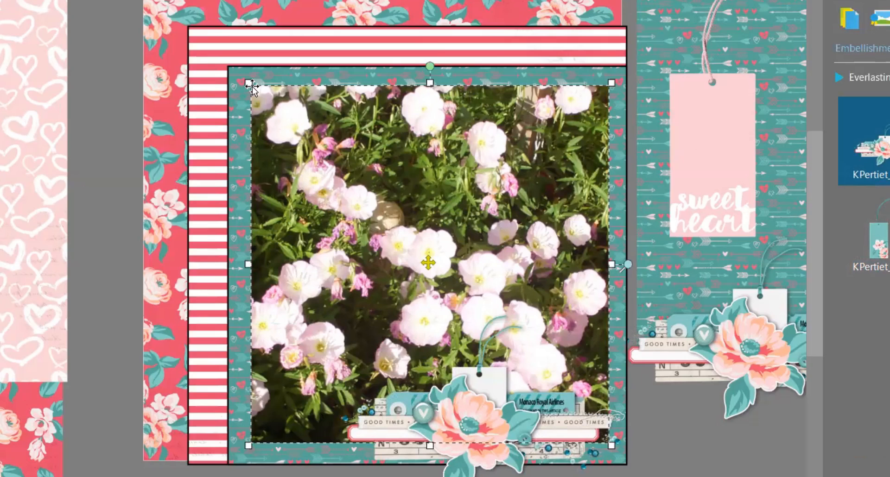
{"action": "left_click_drag", "start_coordinate": [244, 82], "coordinate": [287, 124]}
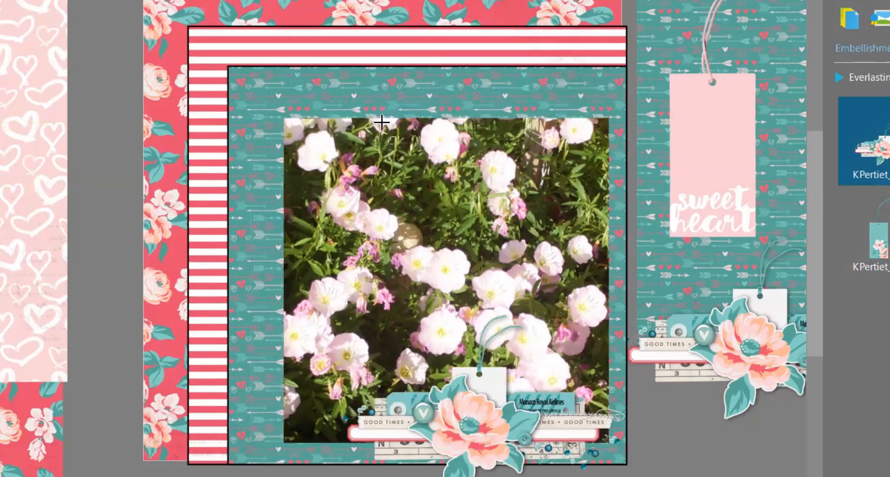
{"action": "left_click_drag", "start_coordinate": [388, 136], "coordinate": [368, 107]}
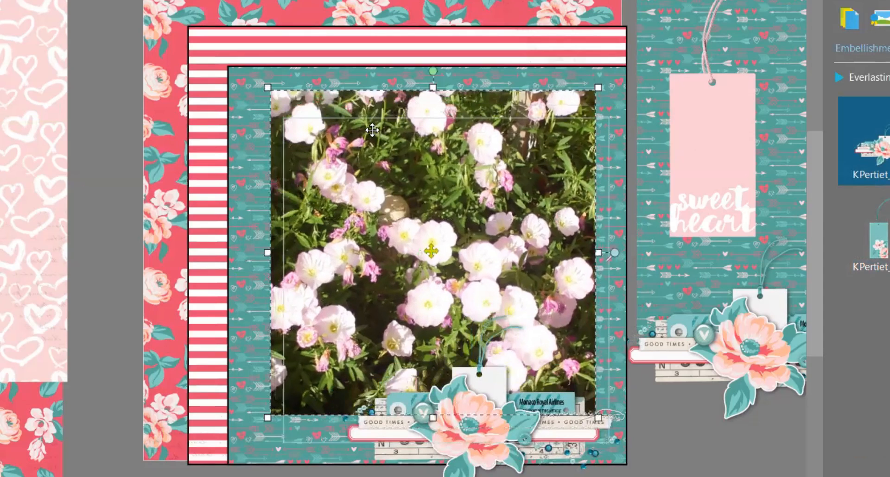
Move the floral cluster up over the photo's lower right corner and shrink it to about 6.6 × 4.3
{"action": "left_click_drag", "start_coordinate": [456, 429], "coordinate": [459, 392]}
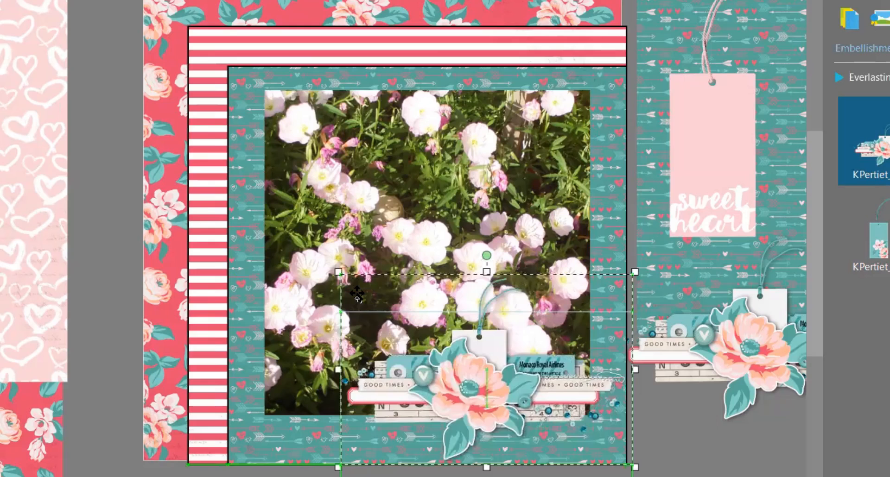
{"action": "left_click_drag", "start_coordinate": [339, 271], "coordinate": [366, 290]}
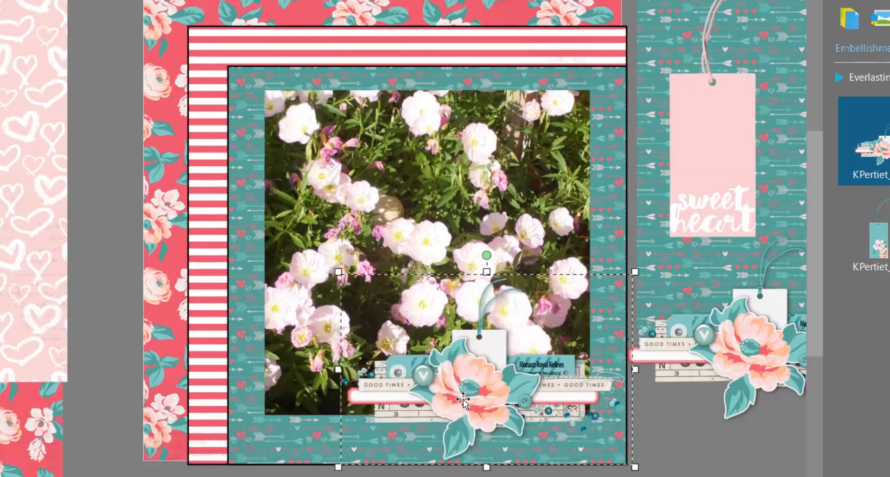
{"action": "left_click_drag", "start_coordinate": [461, 400], "coordinate": [468, 400]}
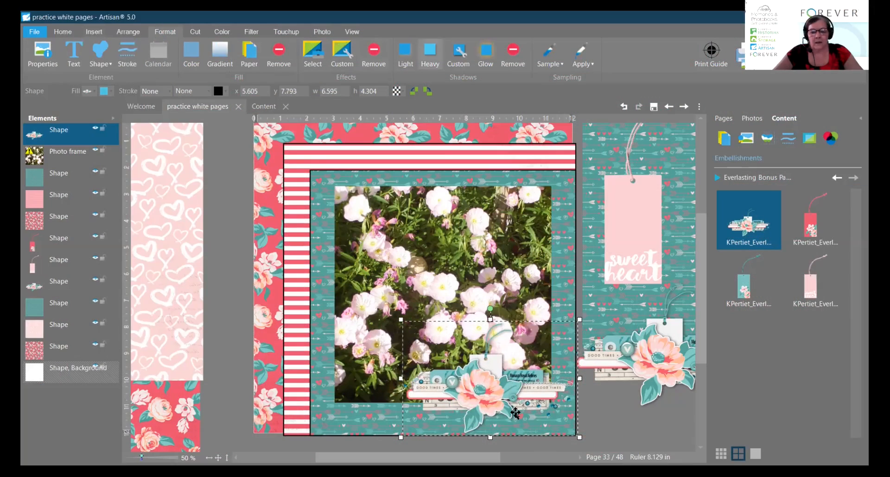
Set the striped 11 × 11 rectangle's outline to dark red and open the outline colour of the teal 10 × 10 rectangle
{"action": "left_click", "coordinate": [526, 434]}
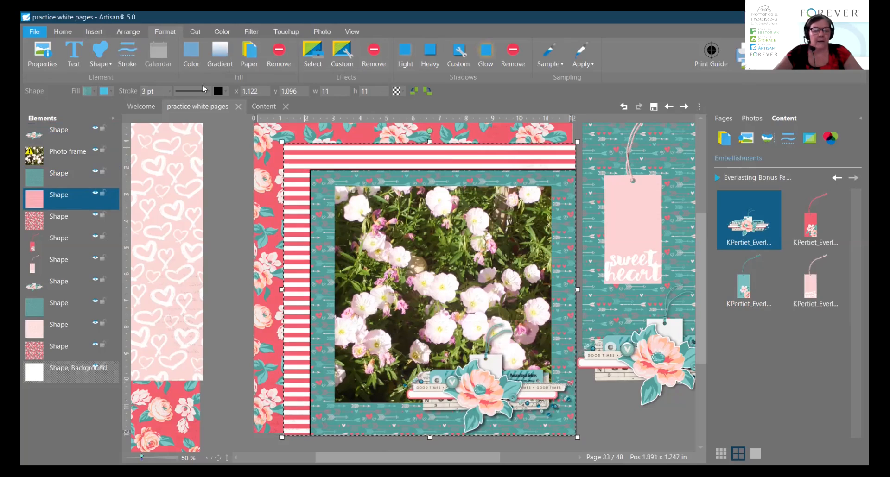
{"action": "left_click", "coordinate": [226, 91]}
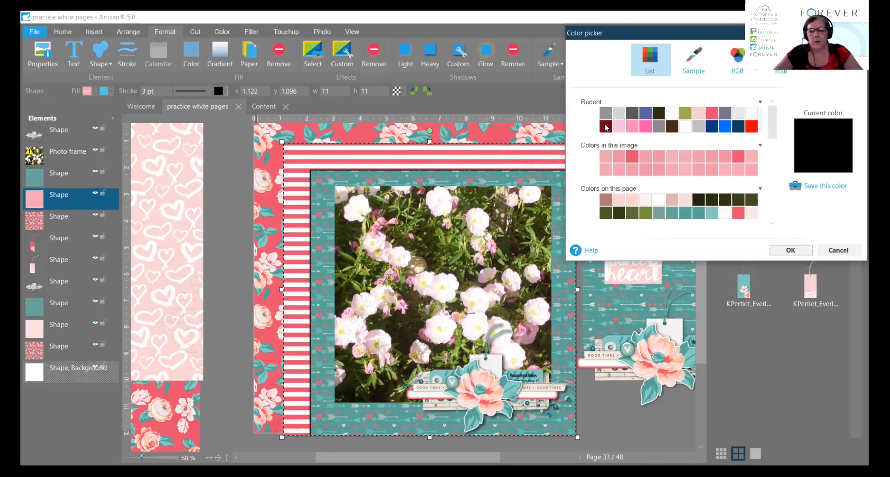
{"action": "left_click", "coordinate": [790, 251]}
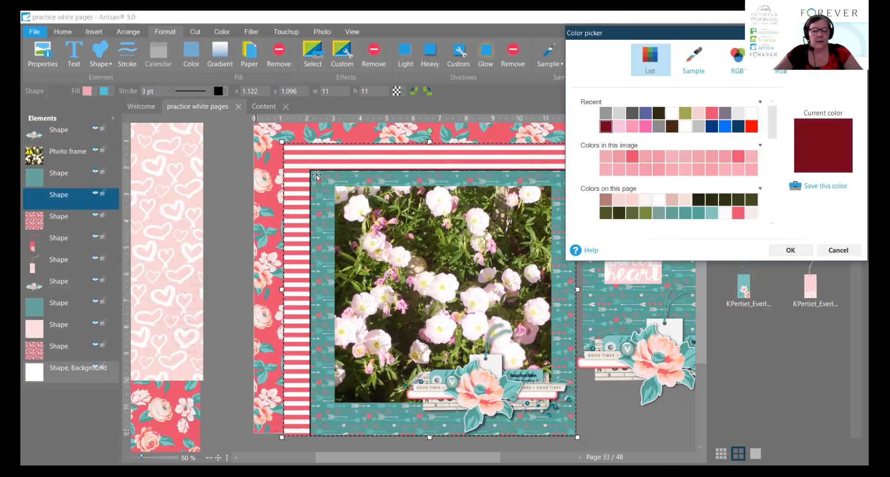
{"action": "left_click", "coordinate": [218, 91]}
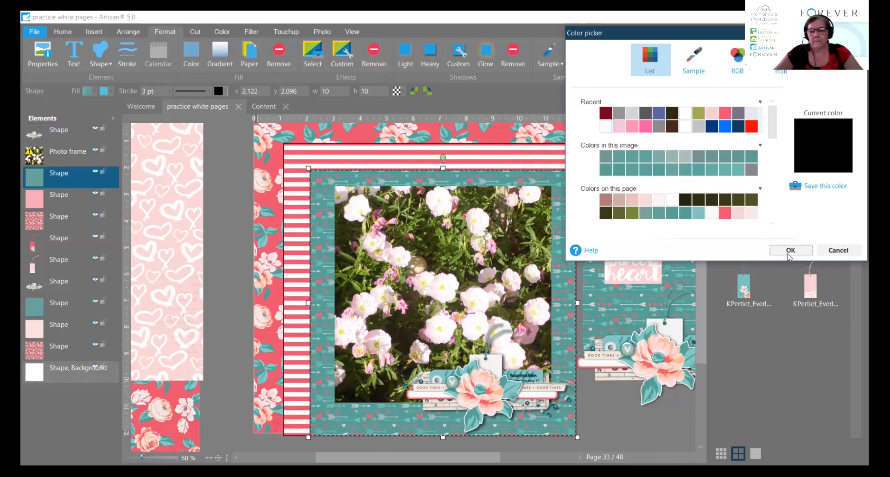
{"action": "left_click", "coordinate": [602, 435]}
Apply a saved effect with a pale pink bevelled edge to the flower photo
{"action": "left_click", "coordinate": [381, 288]}
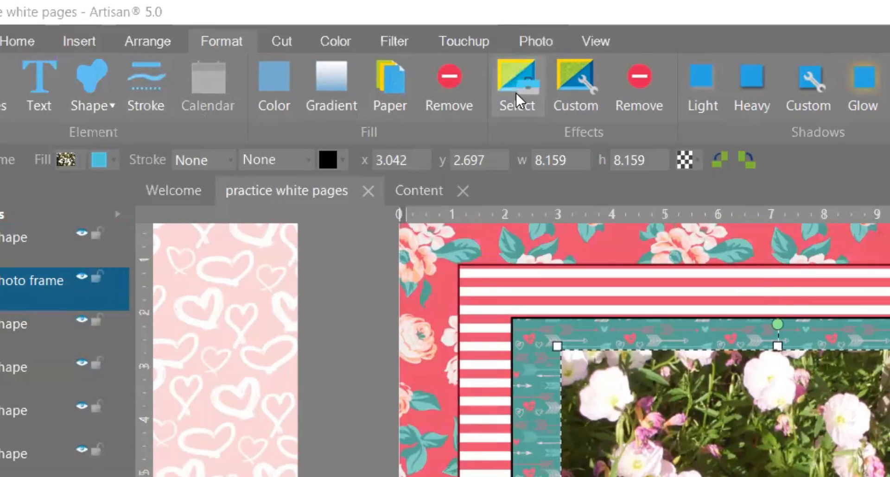
{"action": "left_click", "coordinate": [516, 94]}
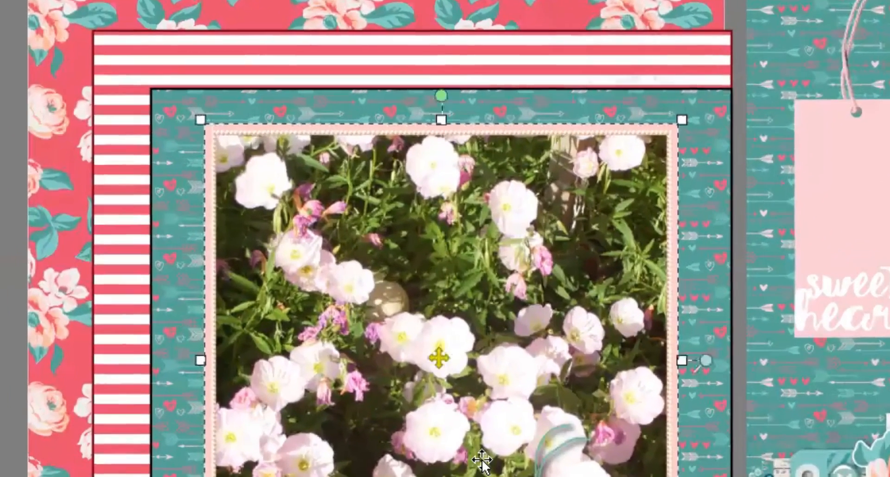
{"action": "left_click", "coordinate": [693, 196]}
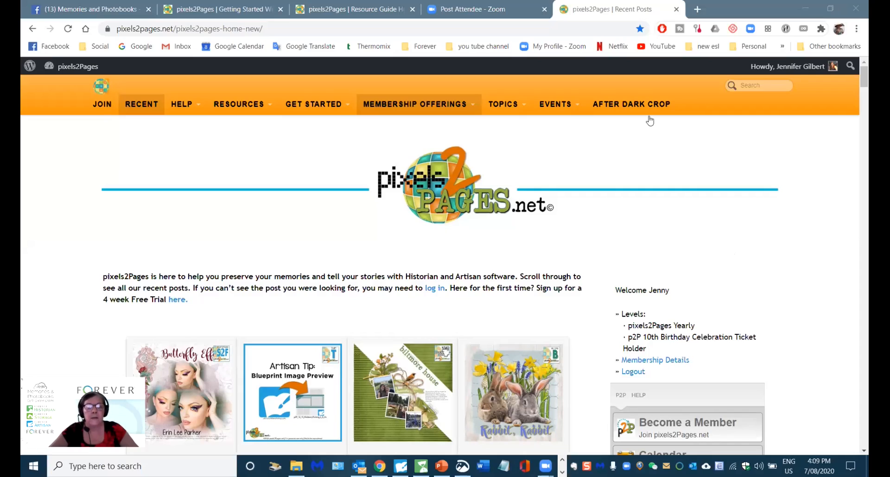
In the browser, look at the pixels2Pages Resource Guide and the interactive manual on the Getting Started with Artisan 5 page
{"action": "left_click", "coordinate": [366, 9]}
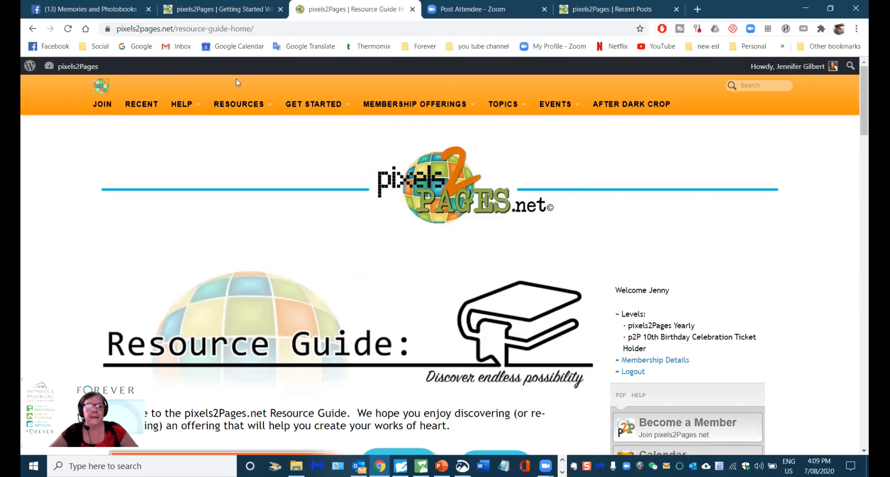
{"action": "left_click", "coordinate": [222, 9]}
{"action": "scroll", "coordinate": [747, 240], "scroll_direction": "down", "scroll_amount": 3}
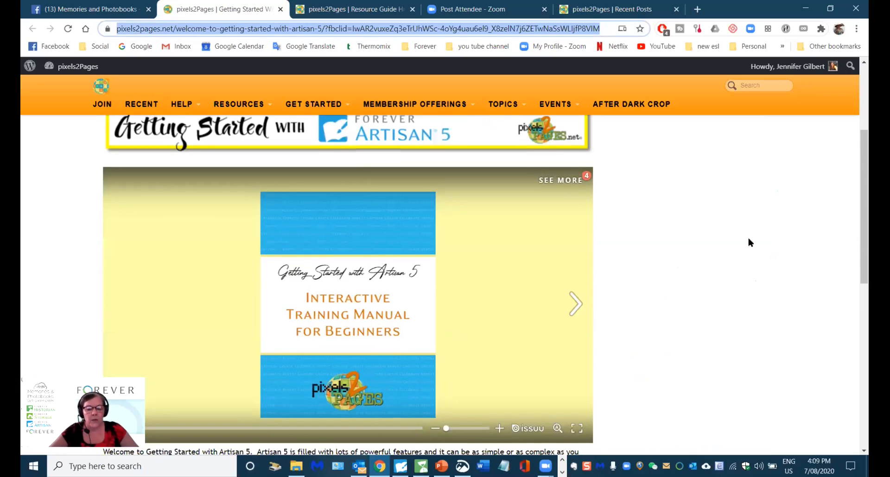
{"action": "scroll", "coordinate": [747, 239], "scroll_direction": "down", "scroll_amount": 1}
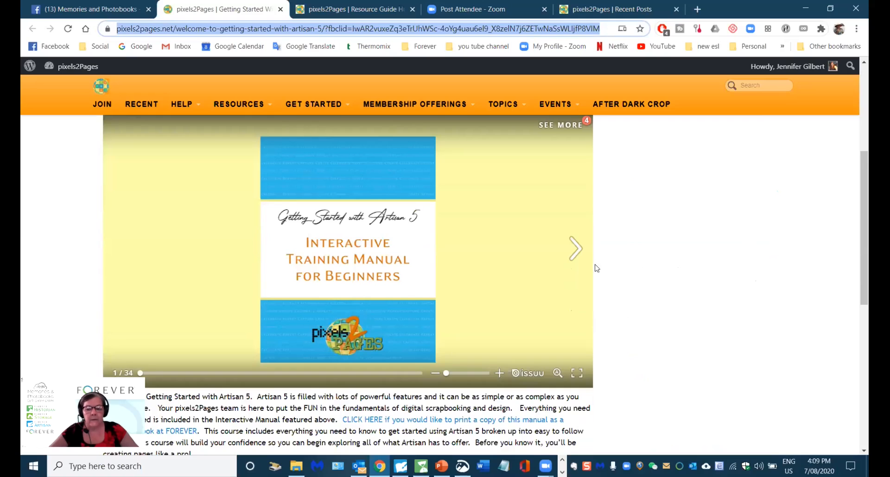
Page through the Getting Started with Artisan 5 training manual to review its lessons, handouts and videos
{"action": "left_click", "coordinate": [575, 251]}
{"action": "left_click", "coordinate": [576, 255]}
{"action": "left_click", "coordinate": [576, 255]}
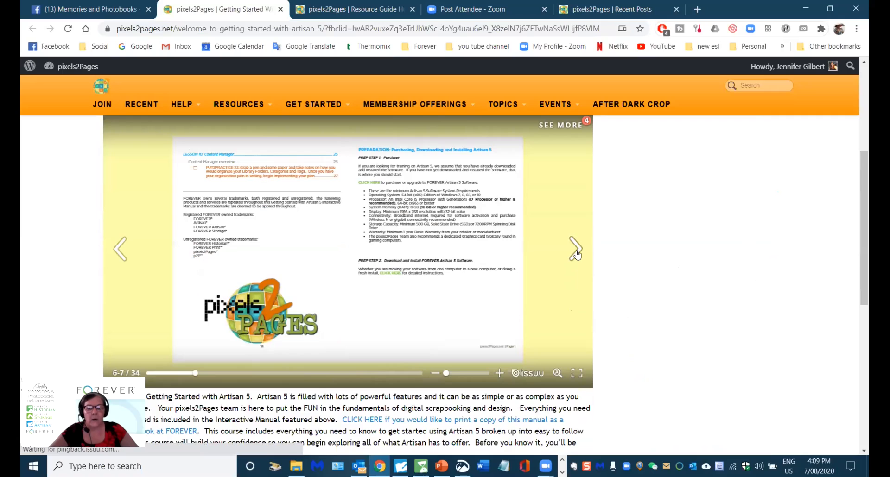
{"action": "left_click", "coordinate": [576, 255]}
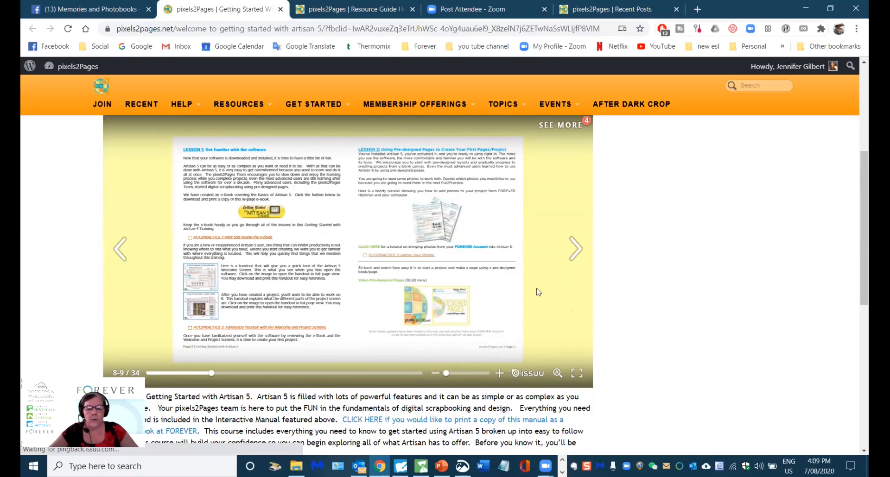
{"action": "left_click", "coordinate": [578, 253]}
{"action": "left_click", "coordinate": [579, 252]}
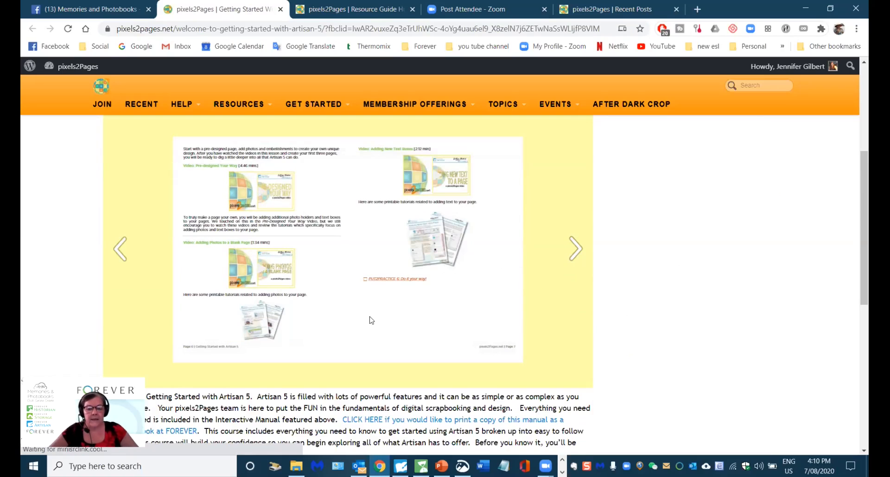
{"action": "left_click", "coordinate": [578, 252]}
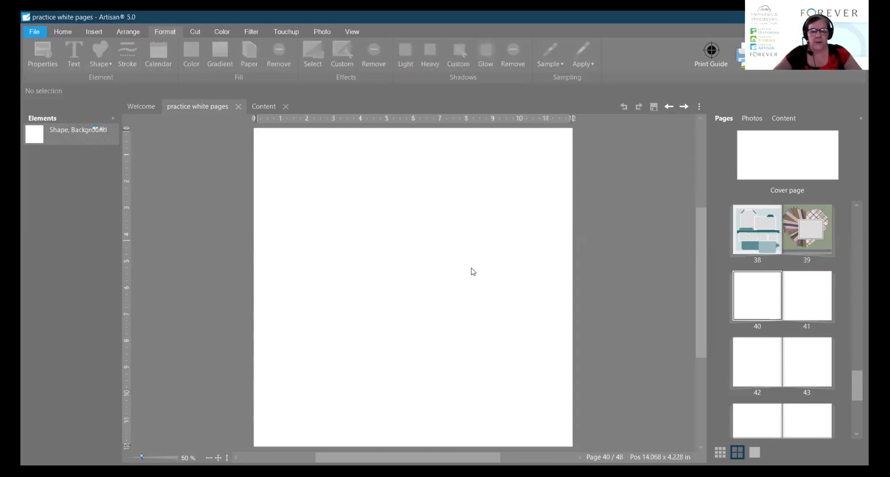
Choose the page file p2P_12_6_HeyThereCupcake_TB.artpage from the P2P SP blueprints folder as the template for blank page 40
{"action": "left_click", "coordinate": [290, 218]}
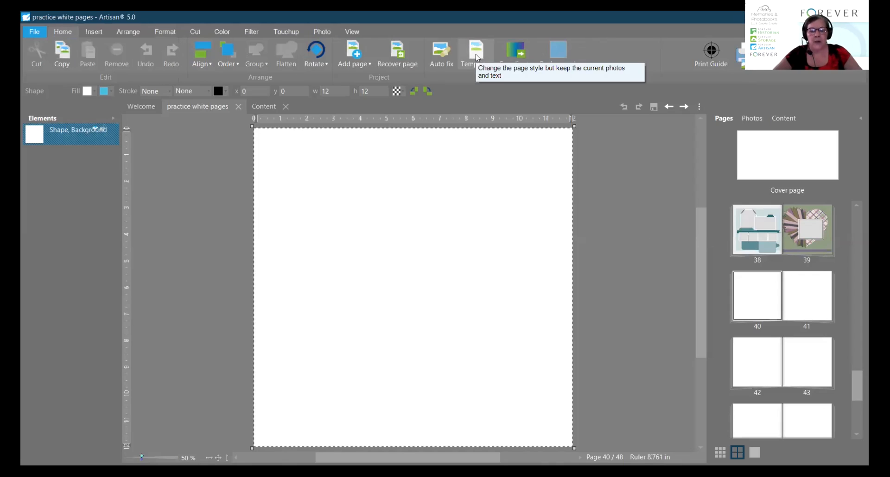
{"action": "left_click", "coordinate": [477, 58]}
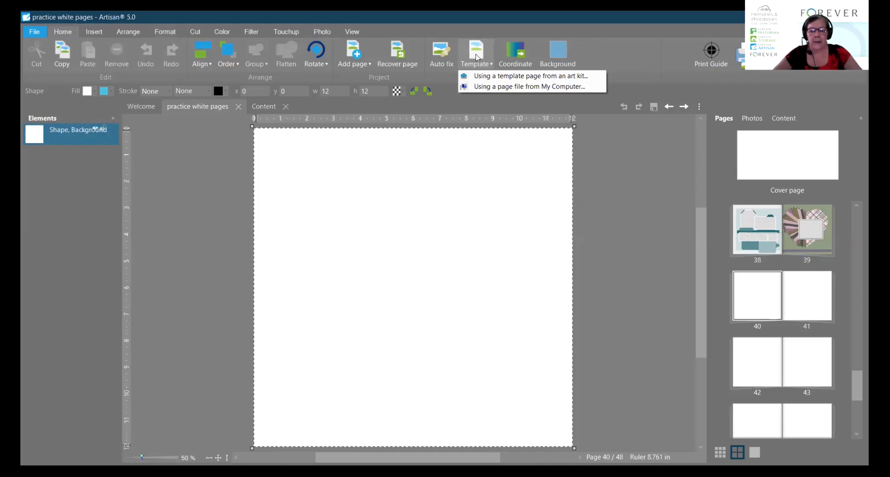
{"action": "left_click", "coordinate": [484, 90]}
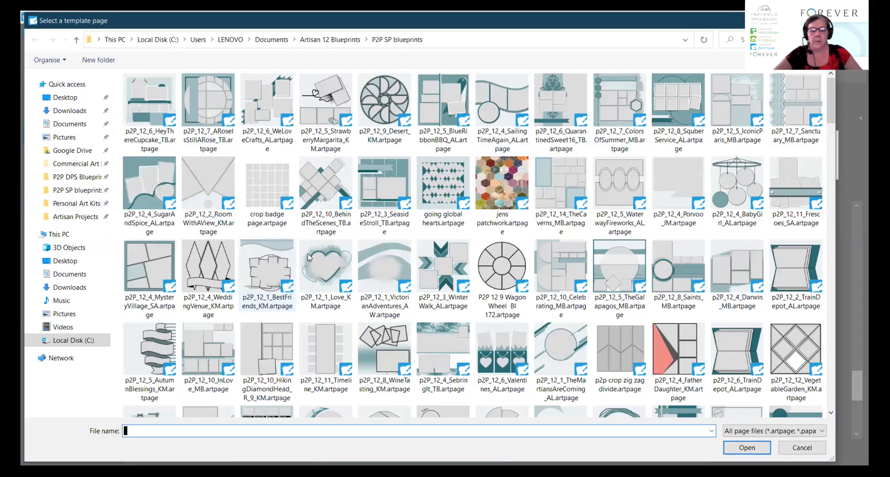
{"action": "left_click", "coordinate": [150, 106]}
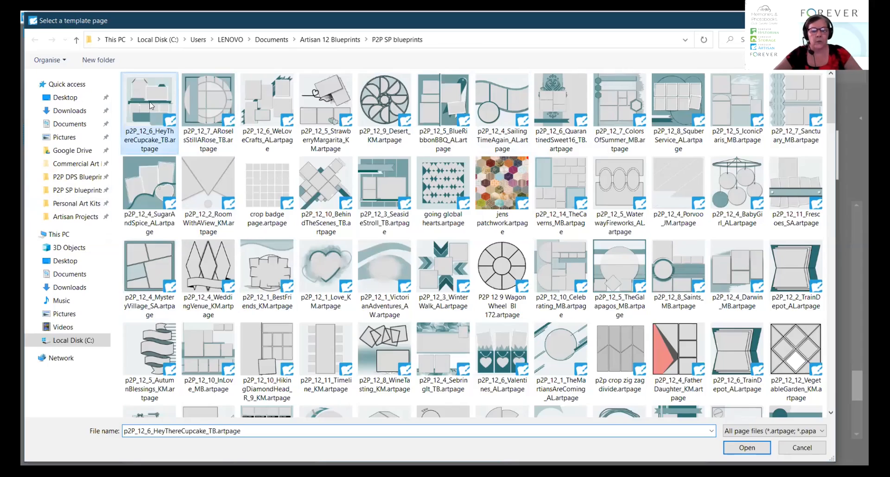